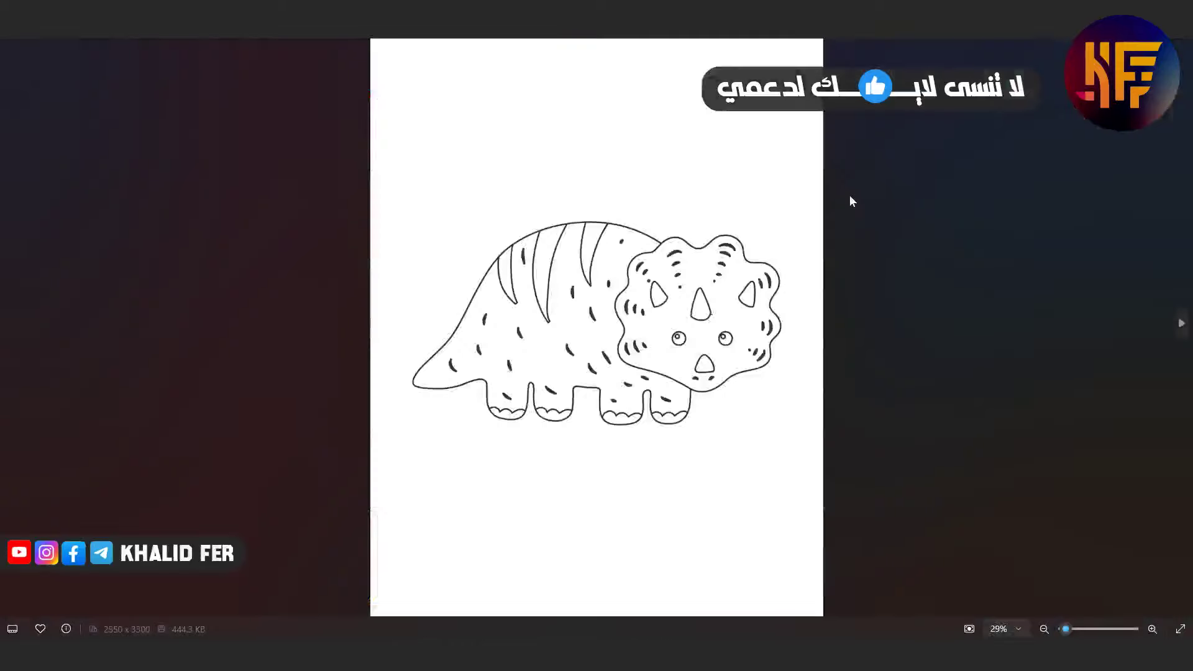
Step: Browse through the dinosaur coloring page images to review the available line drawings
{"action": "left_click", "coordinate": [1181, 323]}
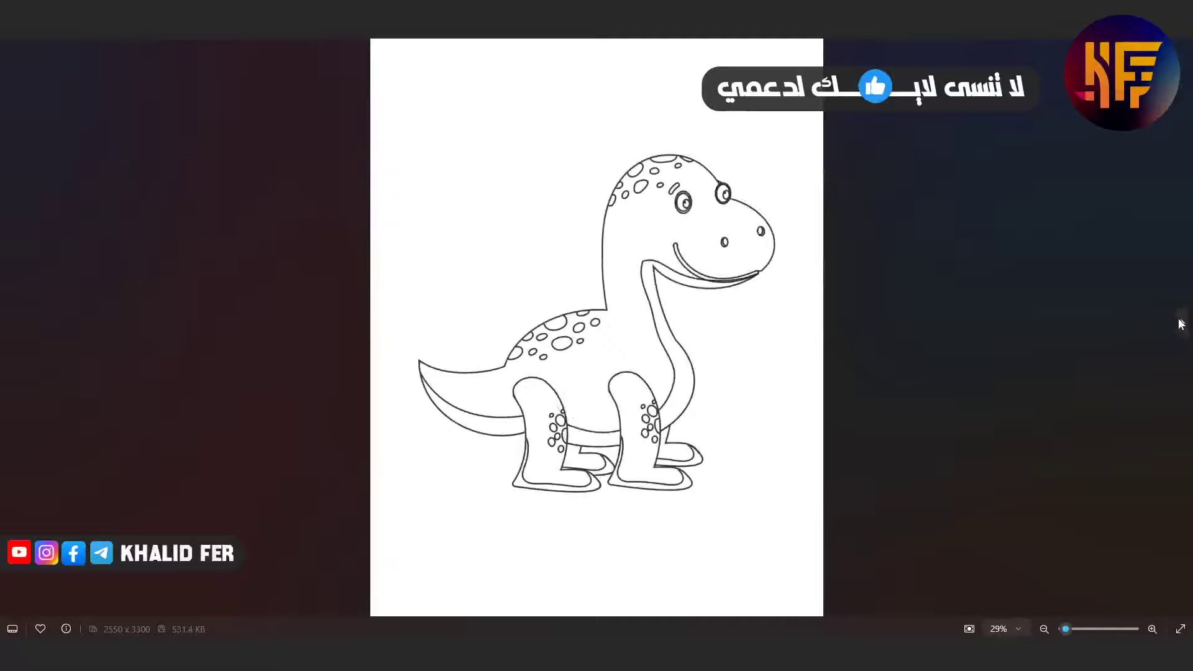
{"action": "left_click", "coordinate": [1180, 323]}
{"action": "left_click", "coordinate": [1181, 323]}
{"action": "left_click", "coordinate": [1182, 323]}
{"action": "left_click", "coordinate": [1183, 323]}
{"action": "left_click", "coordinate": [1183, 323]}
{"action": "left_click", "coordinate": [1184, 323]}
{"action": "left_click", "coordinate": [1184, 323]}
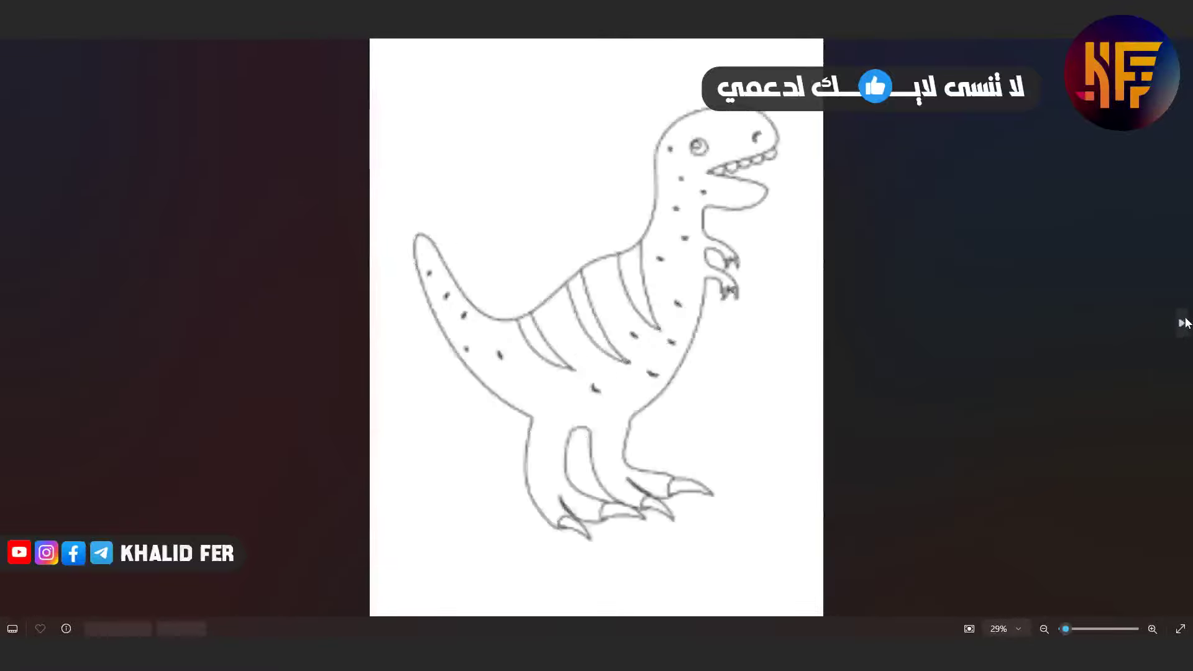
{"action": "left_click", "coordinate": [1184, 323]}
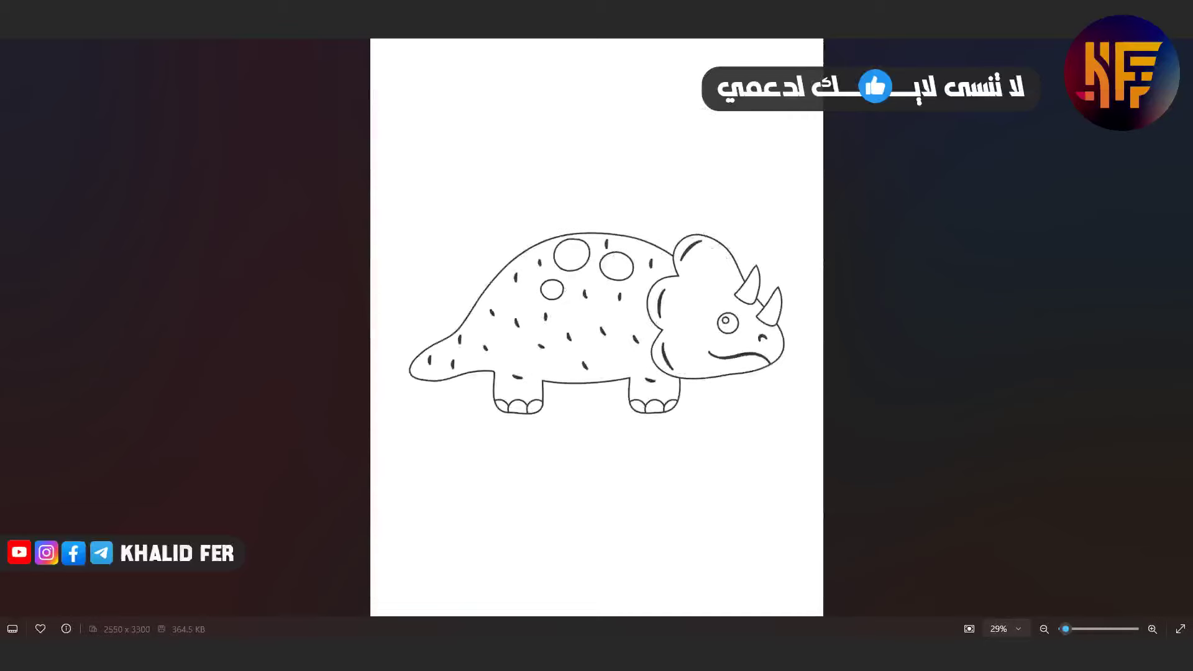
Step: Switch to Photopea, open the triceratops image "Dinosor Colouring pages 04" and dismiss the ads beside the workspace
{"action": "left_click", "coordinate": [665, 658]}
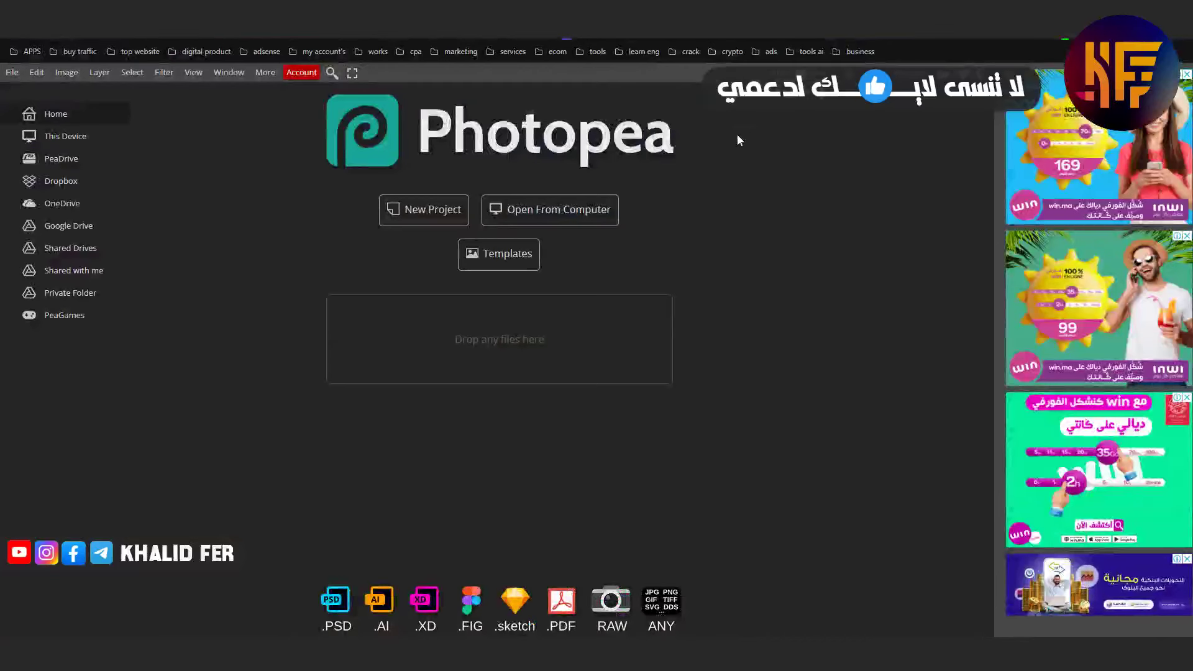
{"action": "left_click", "coordinate": [12, 73]}
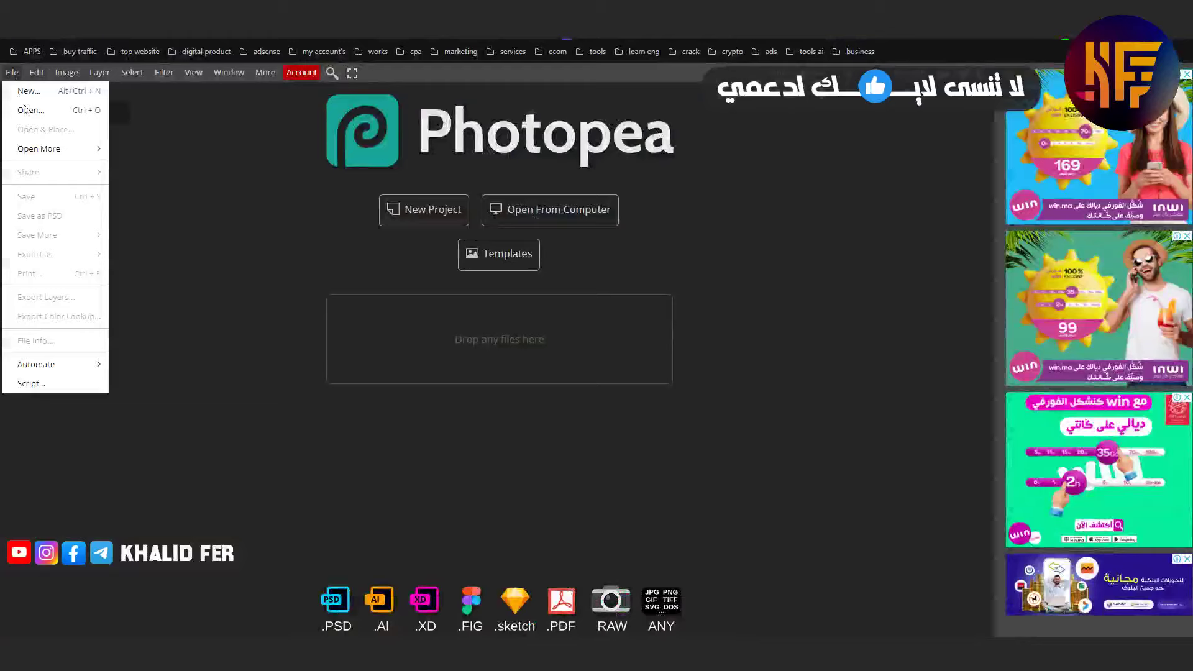
{"action": "left_click", "coordinate": [31, 111]}
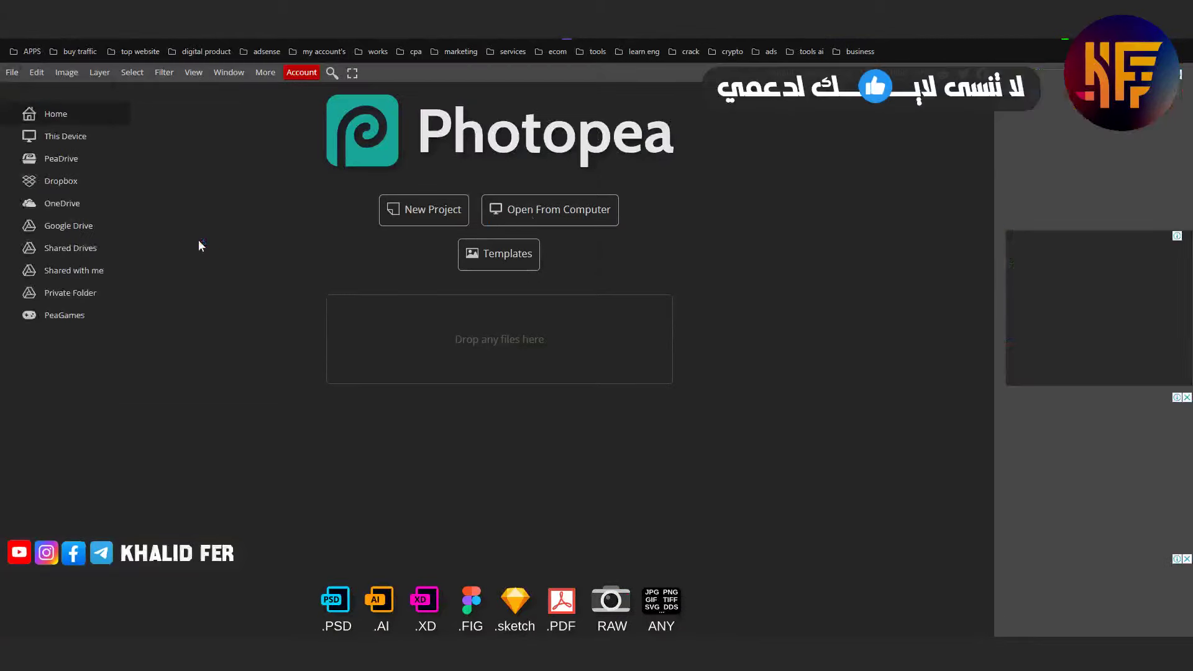
{"action": "double_click", "coordinate": [166, 121]}
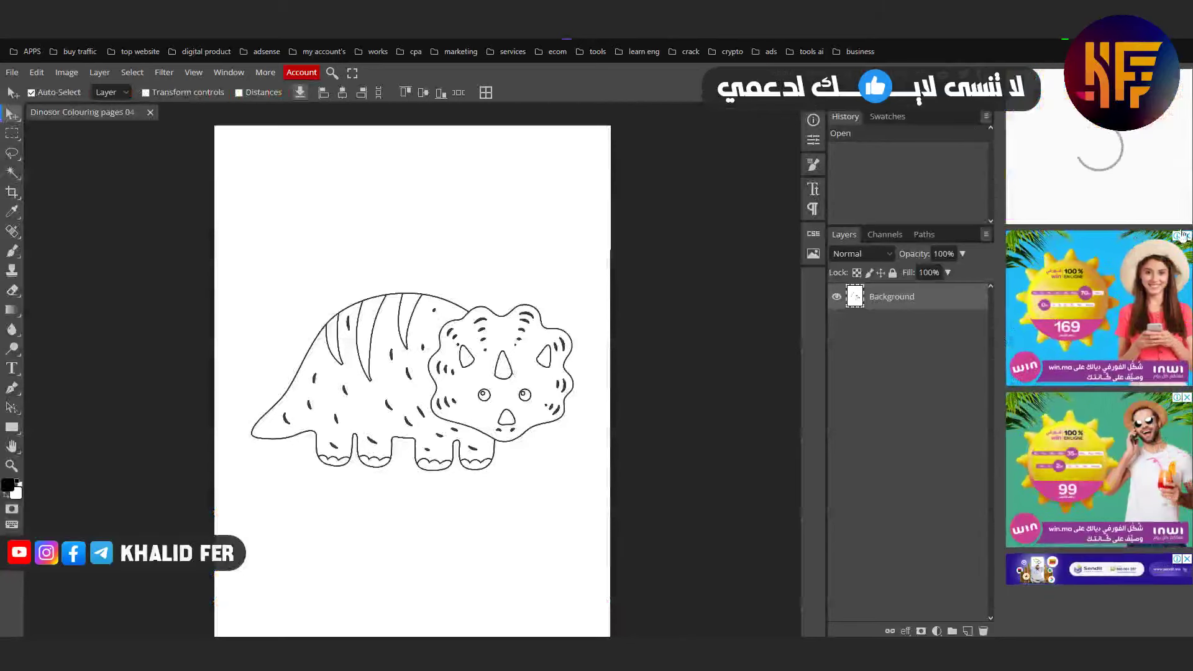
{"action": "left_click", "coordinate": [1186, 398]}
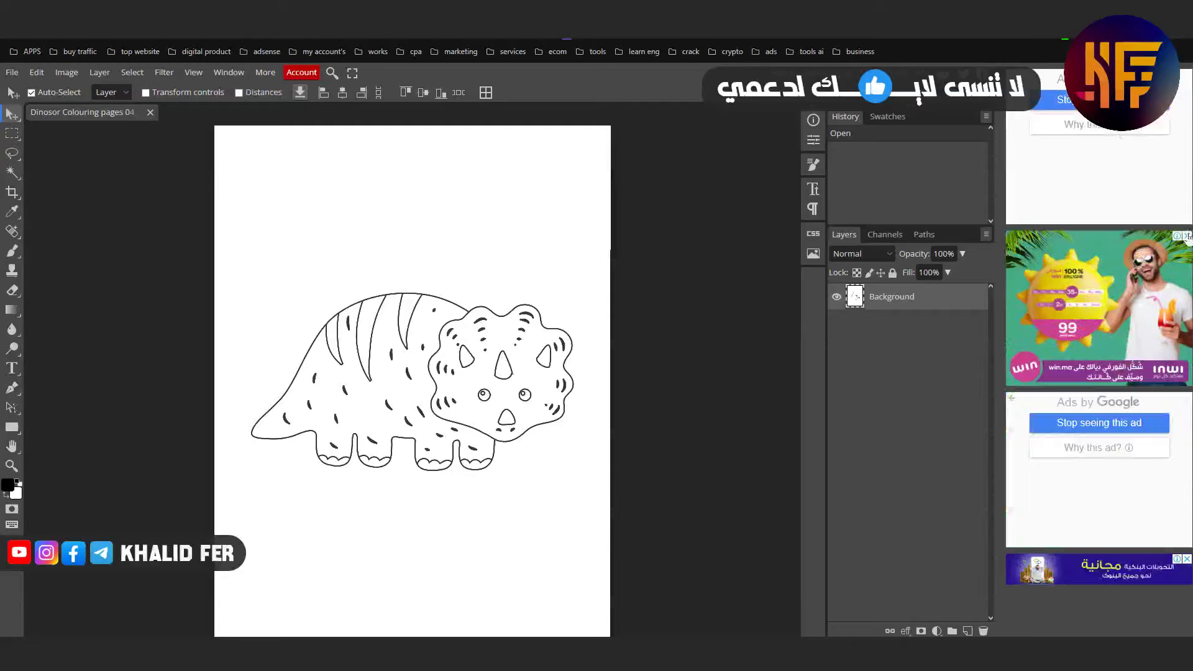
{"action": "left_click", "coordinate": [1185, 236]}
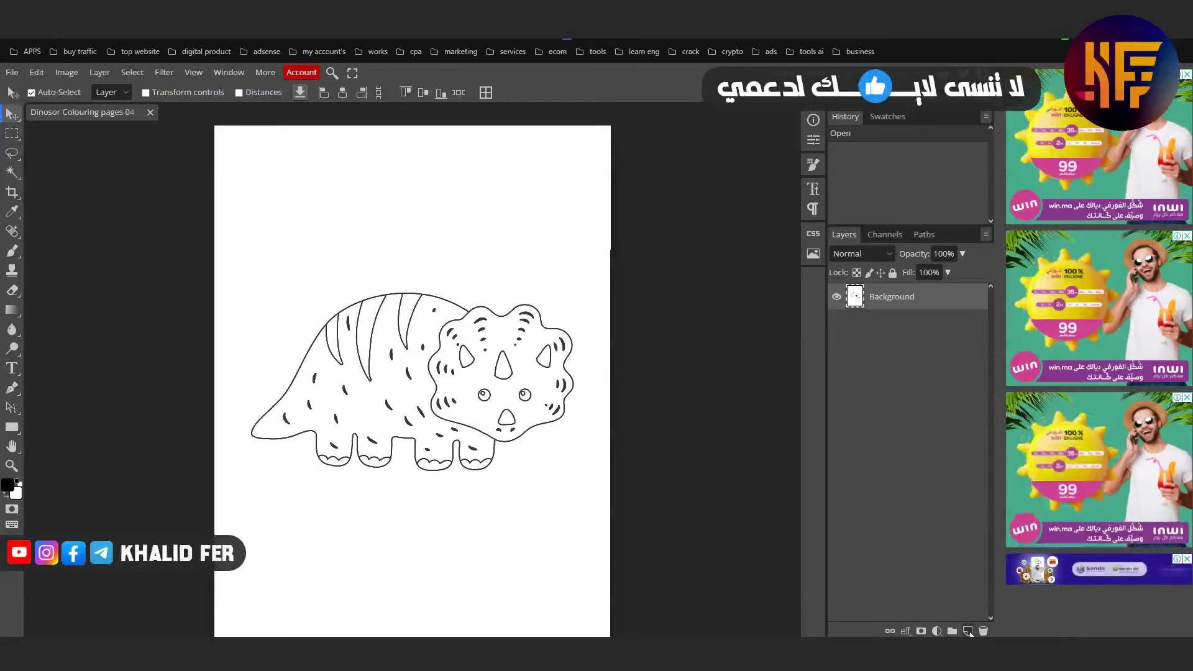
Step: Add a new empty layer above the Background and set the Brush tool's size to 20 px
{"action": "left_click", "coordinate": [968, 631]}
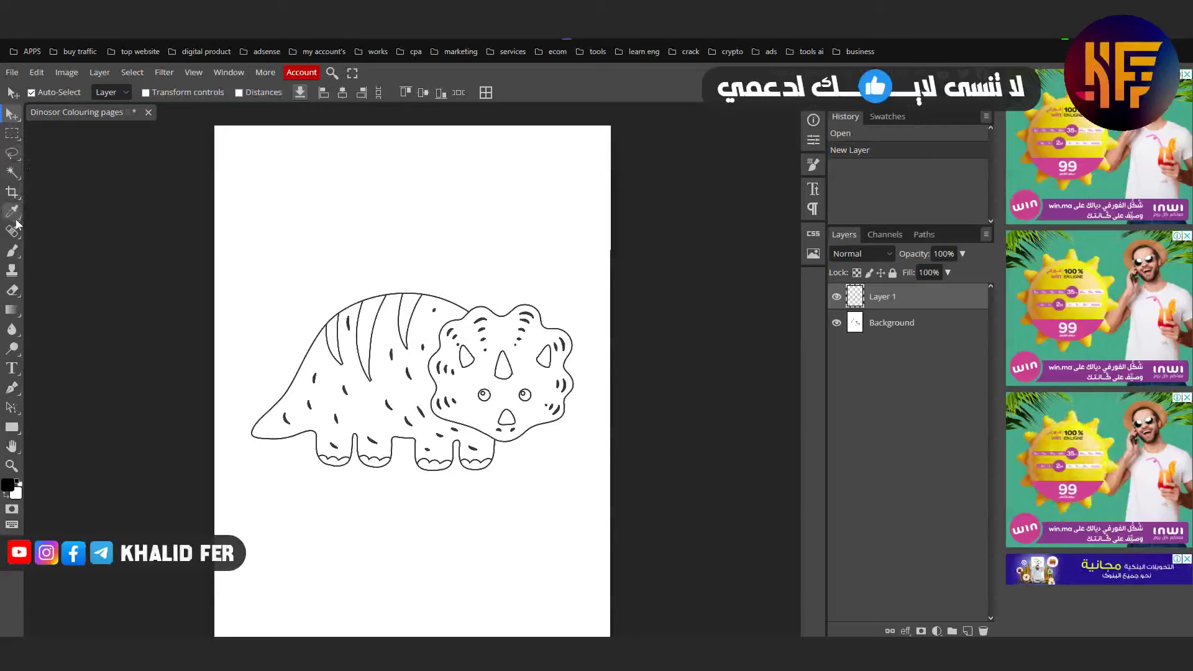
{"action": "left_click", "coordinate": [13, 251]}
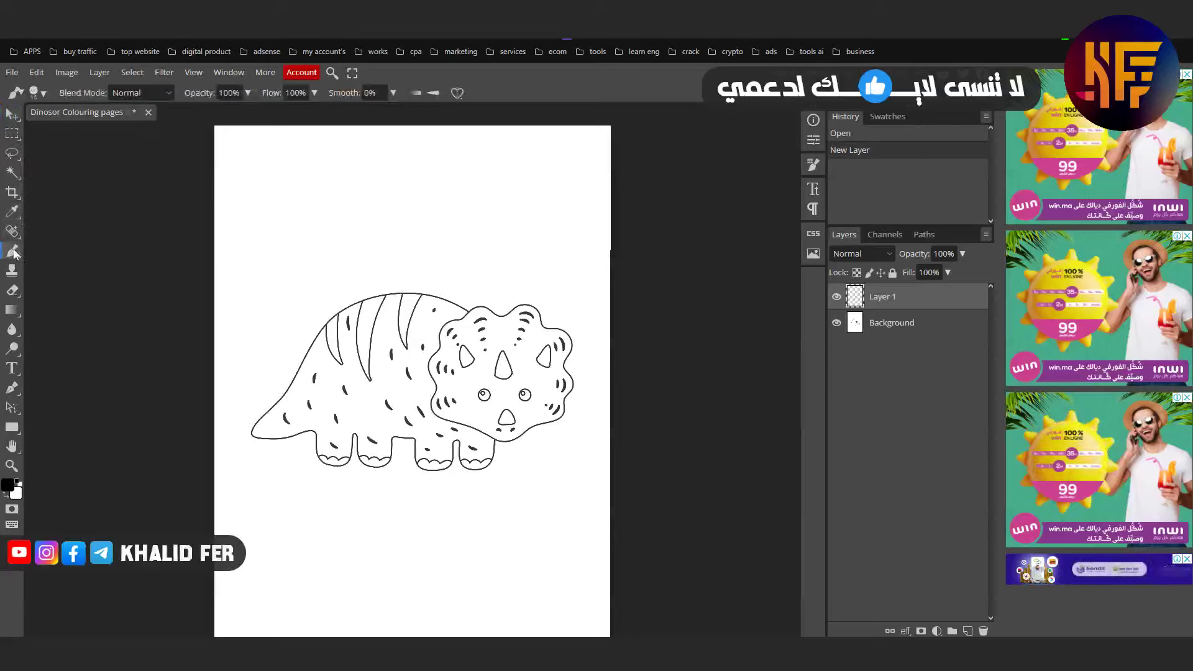
{"action": "left_click", "coordinate": [44, 94]}
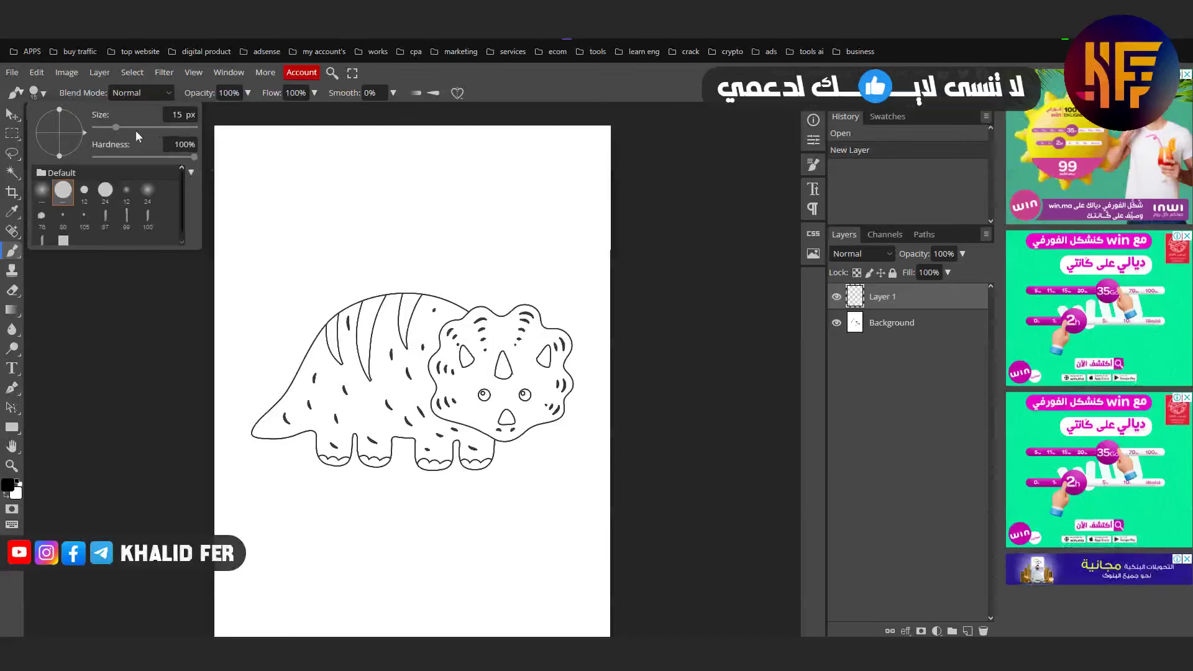
{"action": "left_click", "coordinate": [178, 115]}
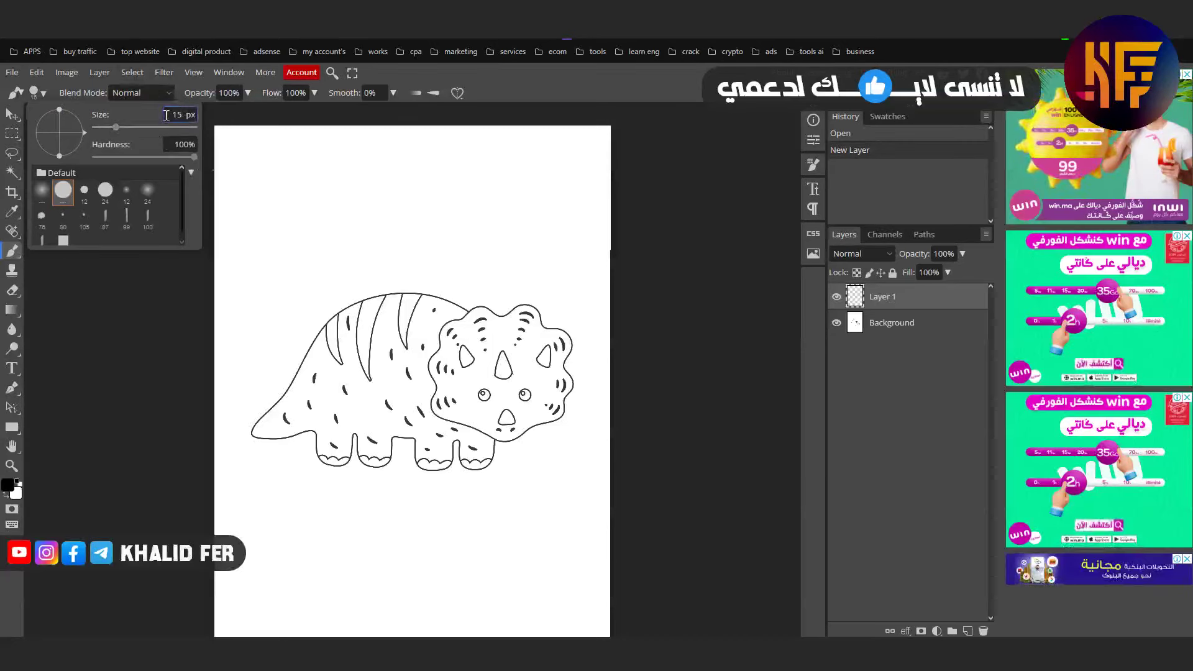
{"action": "left_click_drag", "start_coordinate": [121, 124], "coordinate": [123, 128]}
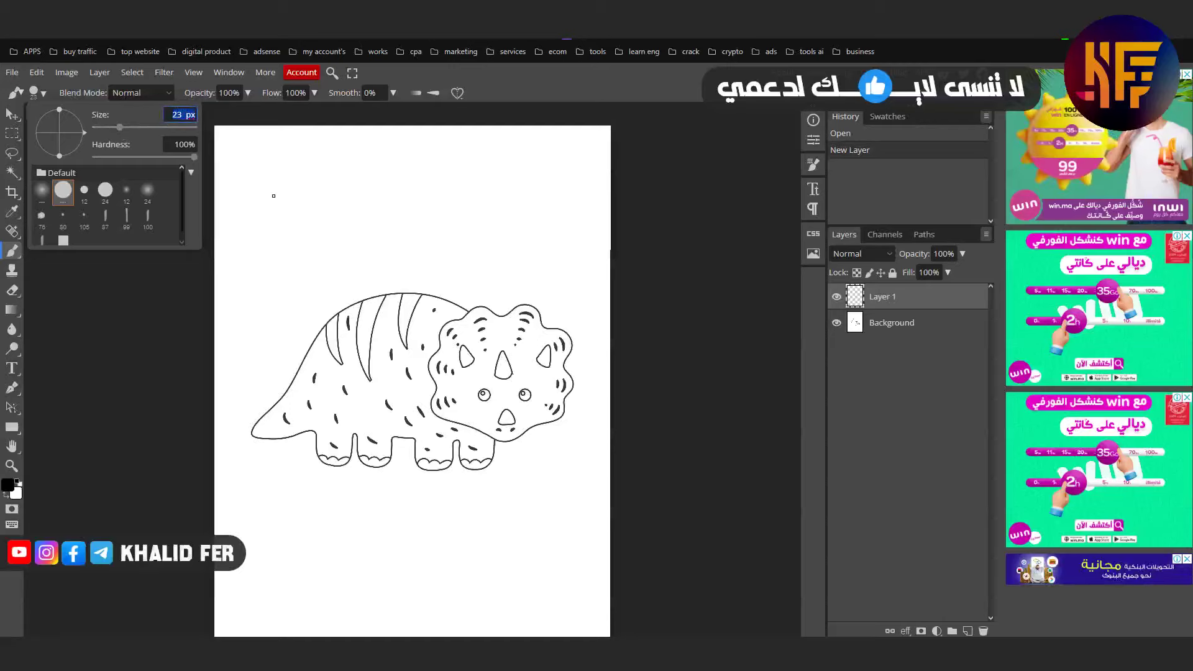
{"action": "type", "text": "20"}
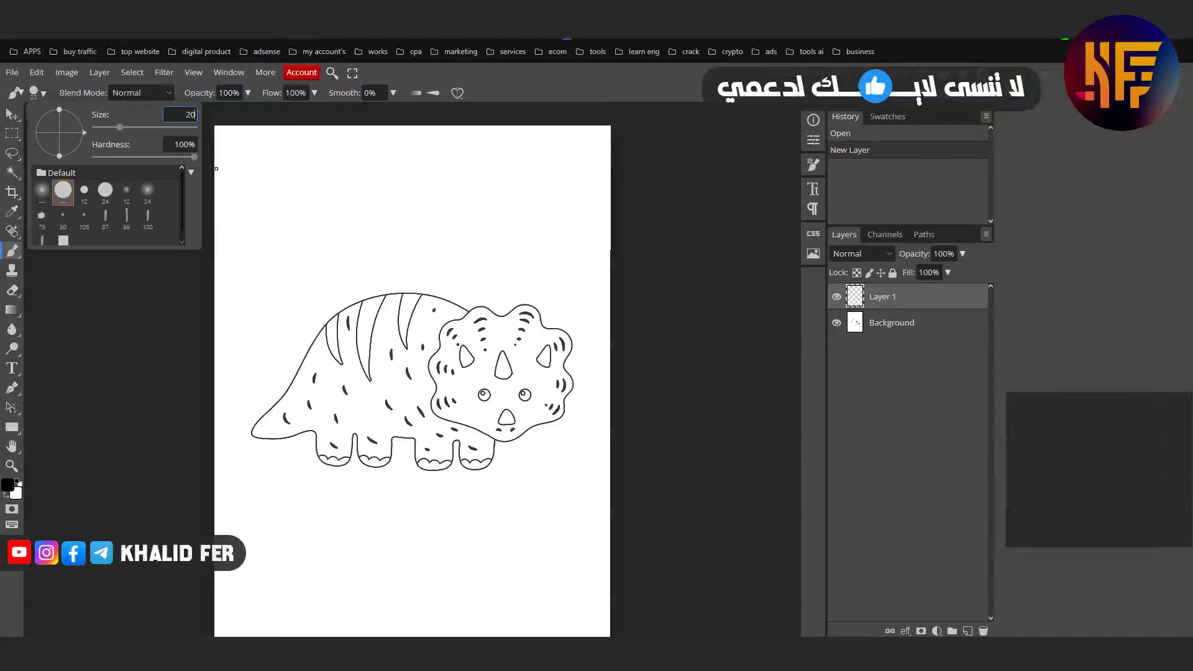
{"action": "key", "text": "Return"}
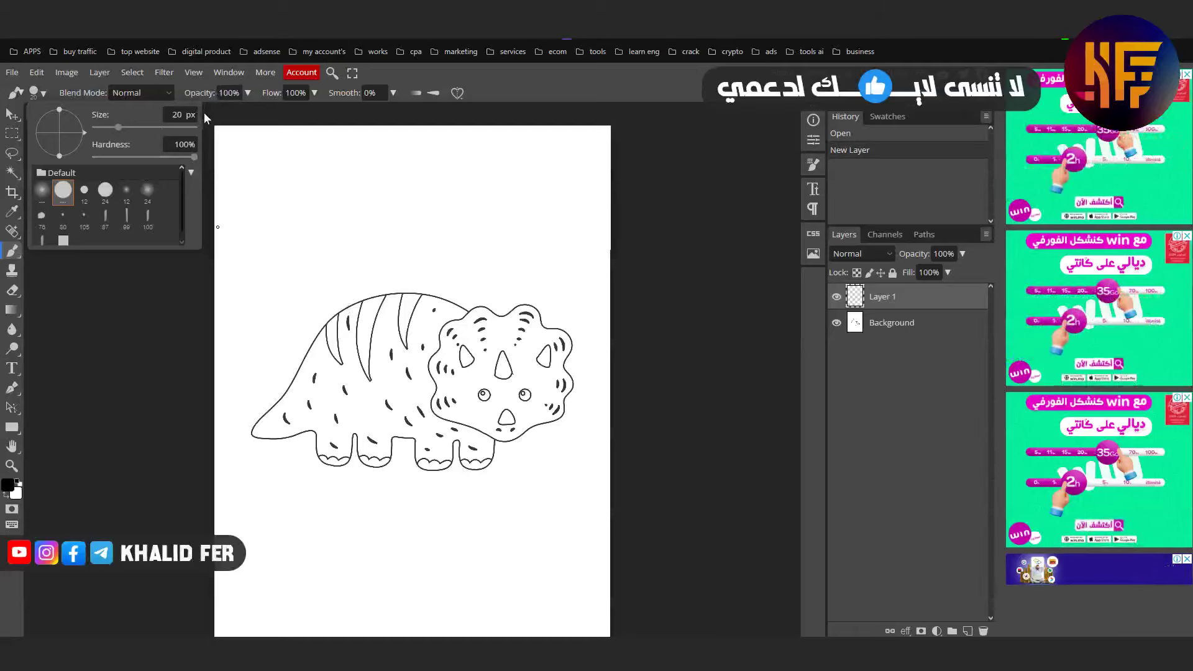
Step: Increase the brush size to 30 px
{"action": "left_click", "coordinate": [183, 114]}
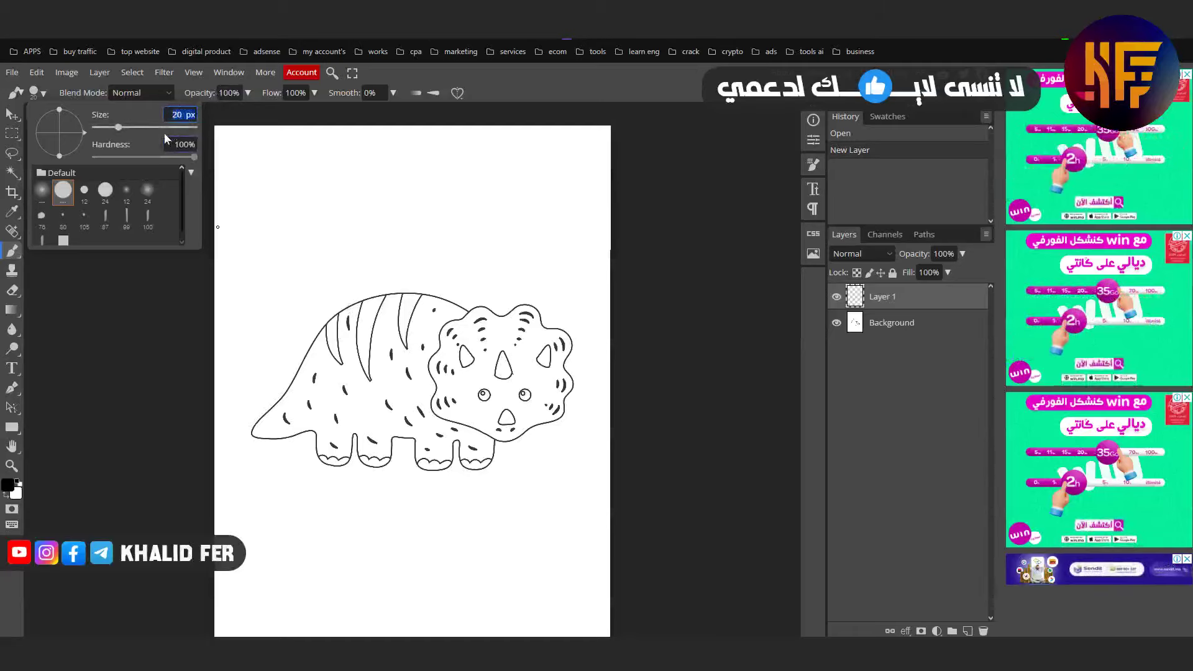
{"action": "type", "text": "24"}
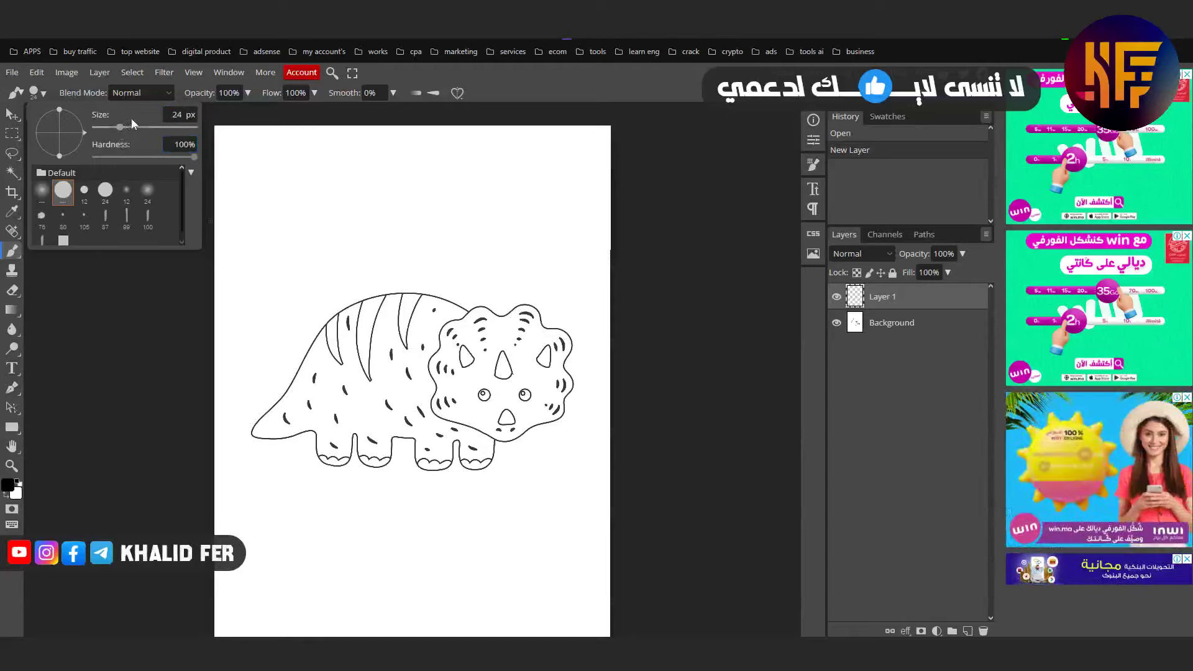
{"action": "key", "text": "shift+Tab"}
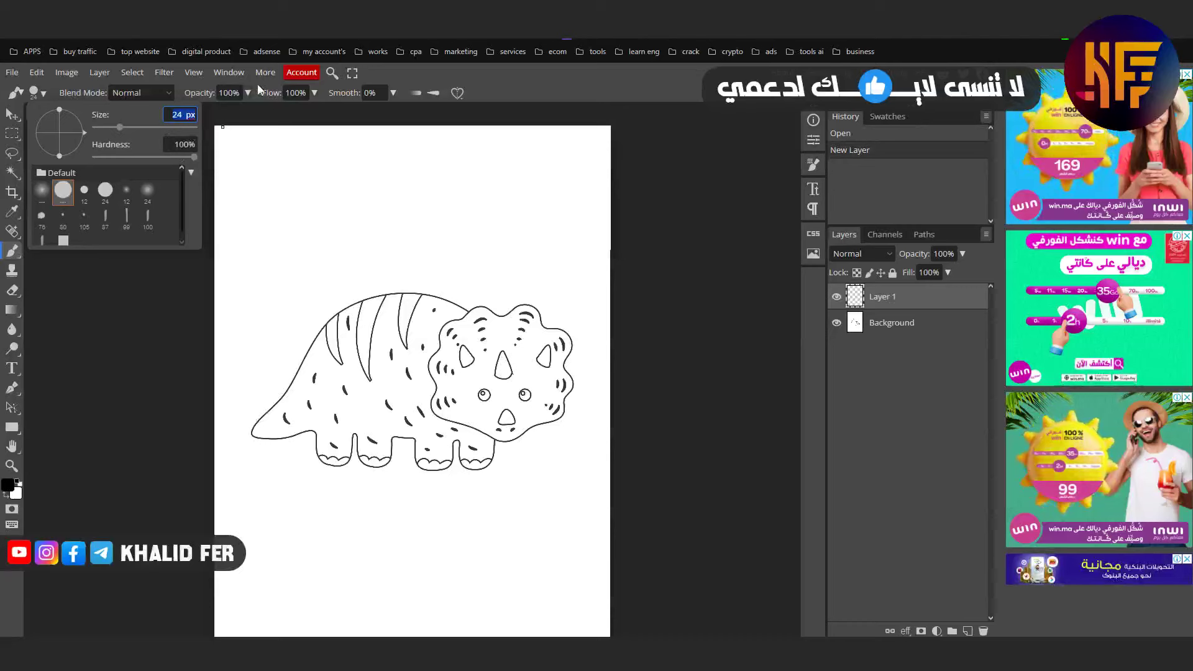
{"action": "type", "text": "30"}
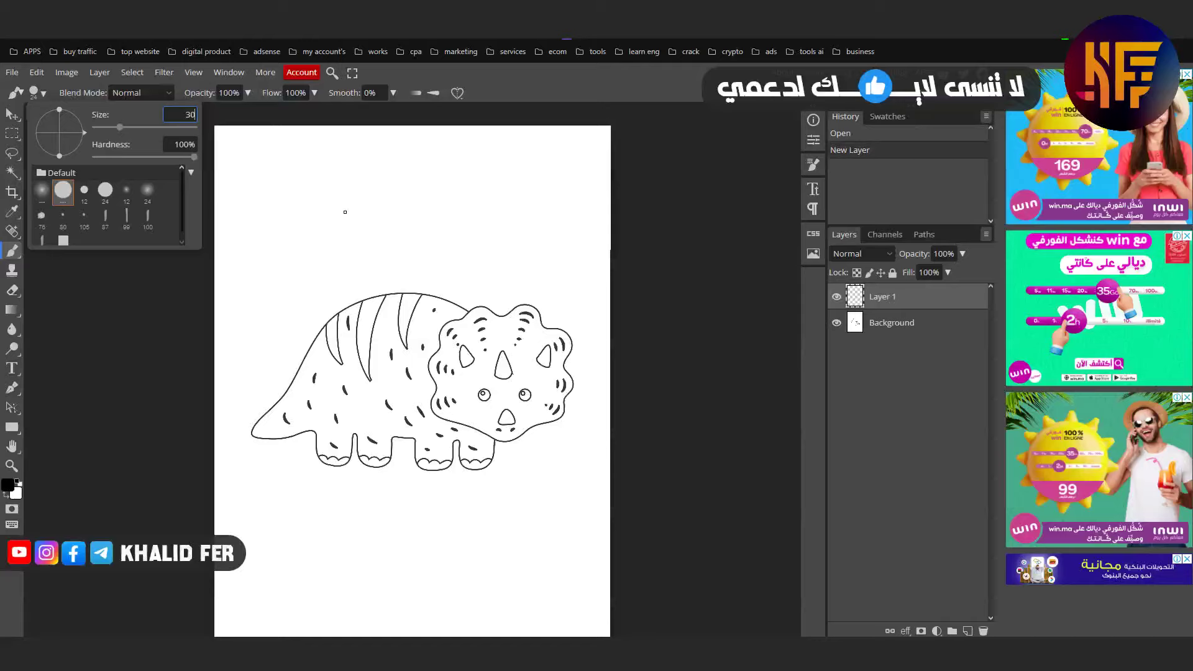
{"action": "key", "text": "Return"}
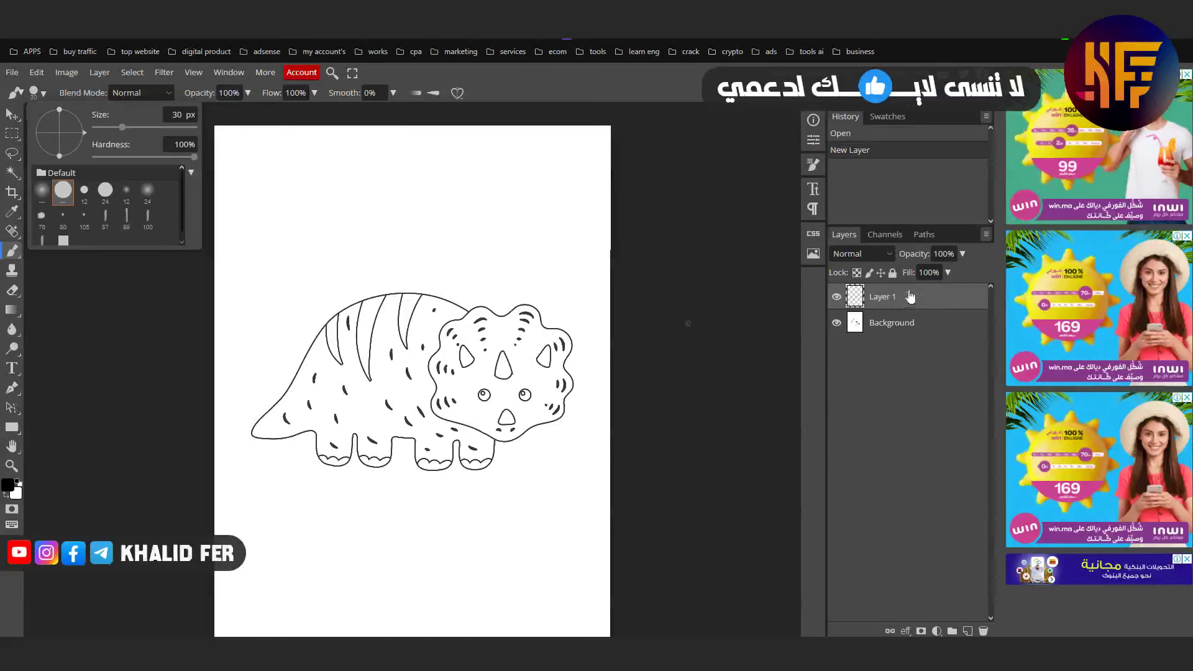
{"action": "left_click", "coordinate": [12, 251]}
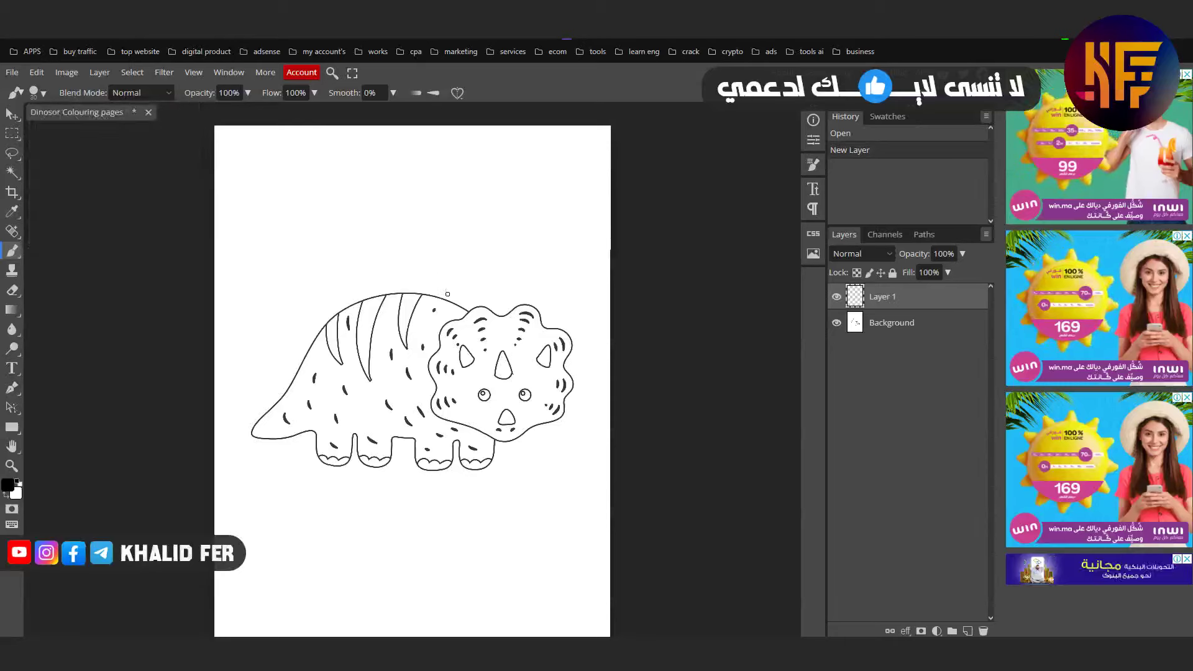
Step: Paint a single black dot on the new layer, in the white area just above the triceratops's back
{"action": "left_click", "coordinate": [453, 229]}
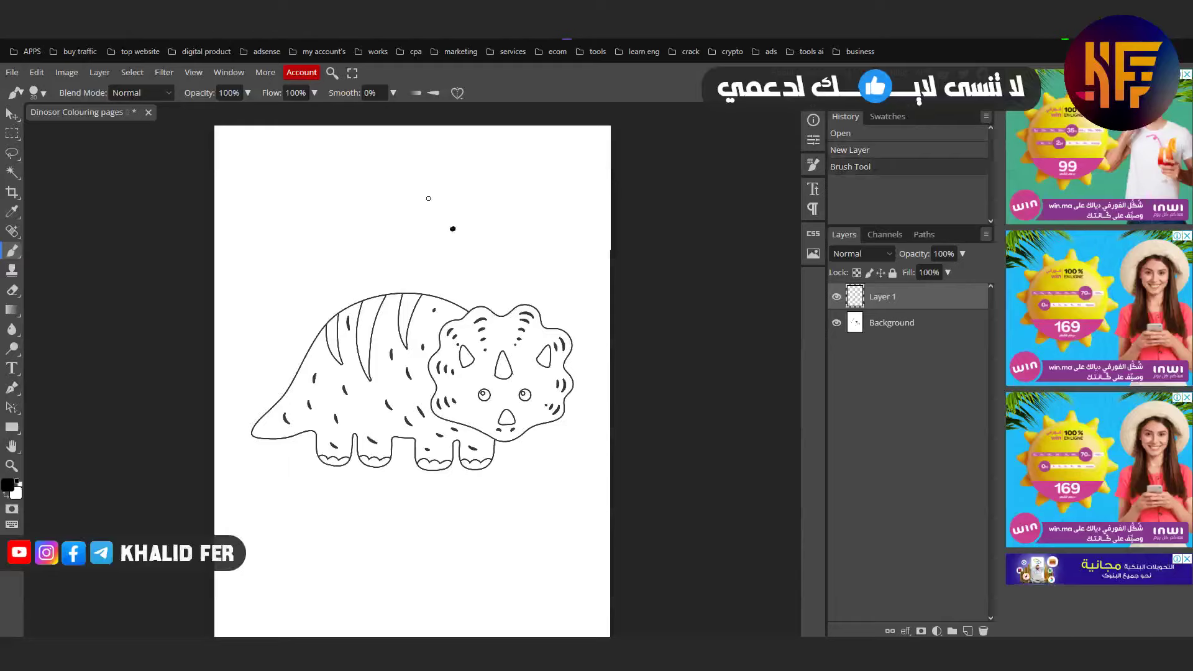
{"action": "key", "text": "ctrl+z"}
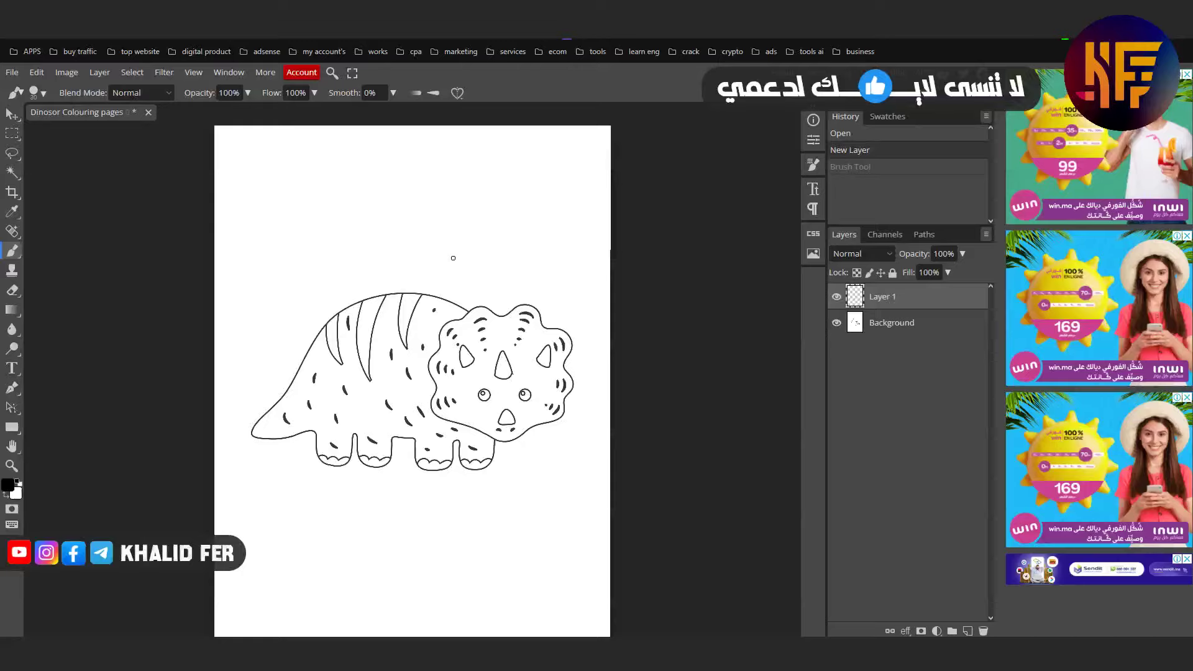
{"action": "left_click", "coordinate": [428, 259]}
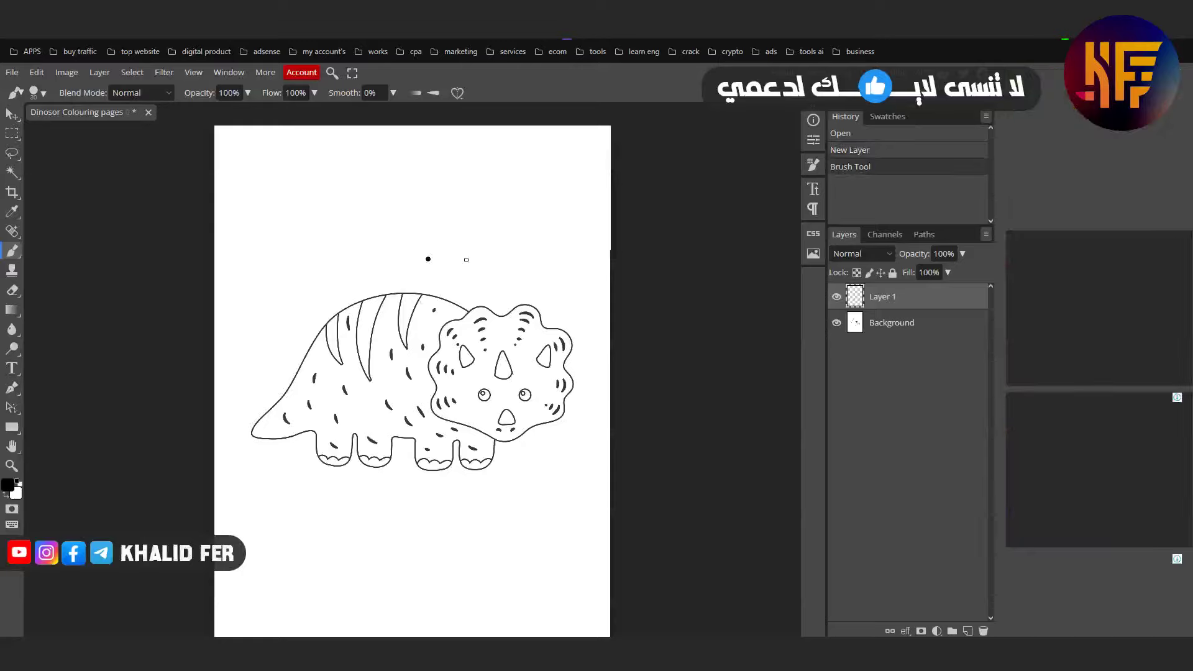
{"action": "scroll", "coordinate": [466, 260], "scroll_direction": "up", "scroll_amount": 3}
{"action": "scroll", "coordinate": [406, 288], "scroll_direction": "down", "scroll_amount": 3}
{"action": "scroll", "coordinate": [526, 360], "scroll_direction": "down", "scroll_amount": 1}
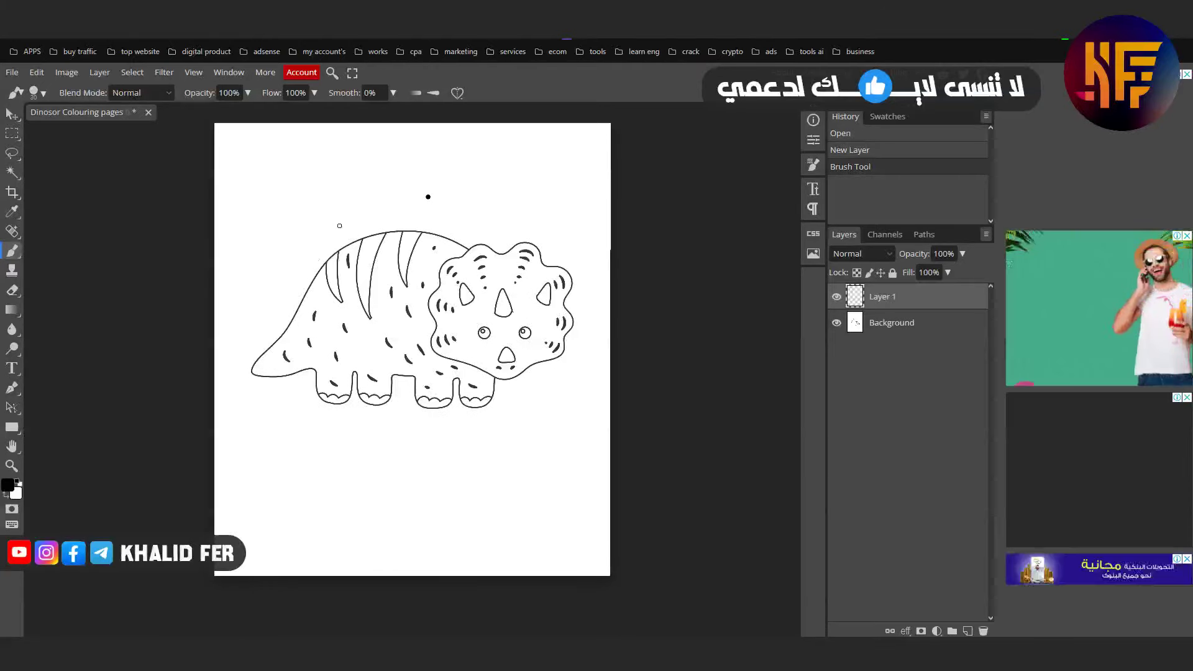
{"action": "scroll", "coordinate": [458, 202], "scroll_direction": "up", "scroll_amount": 3}
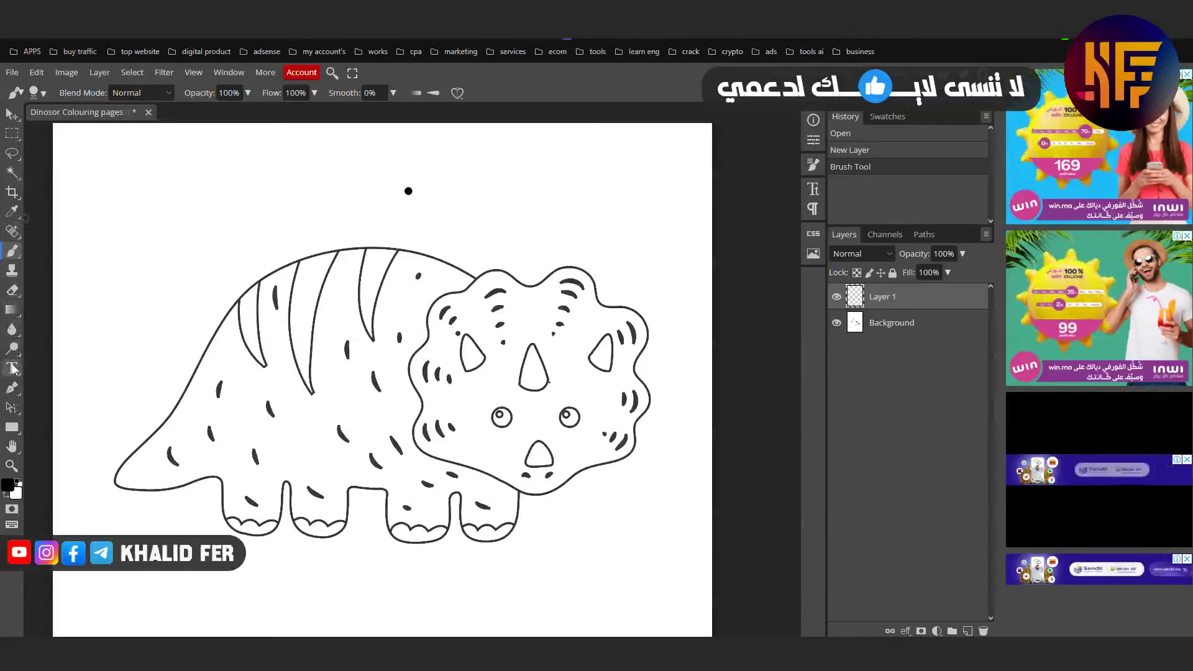
{"action": "key", "text": "t"}
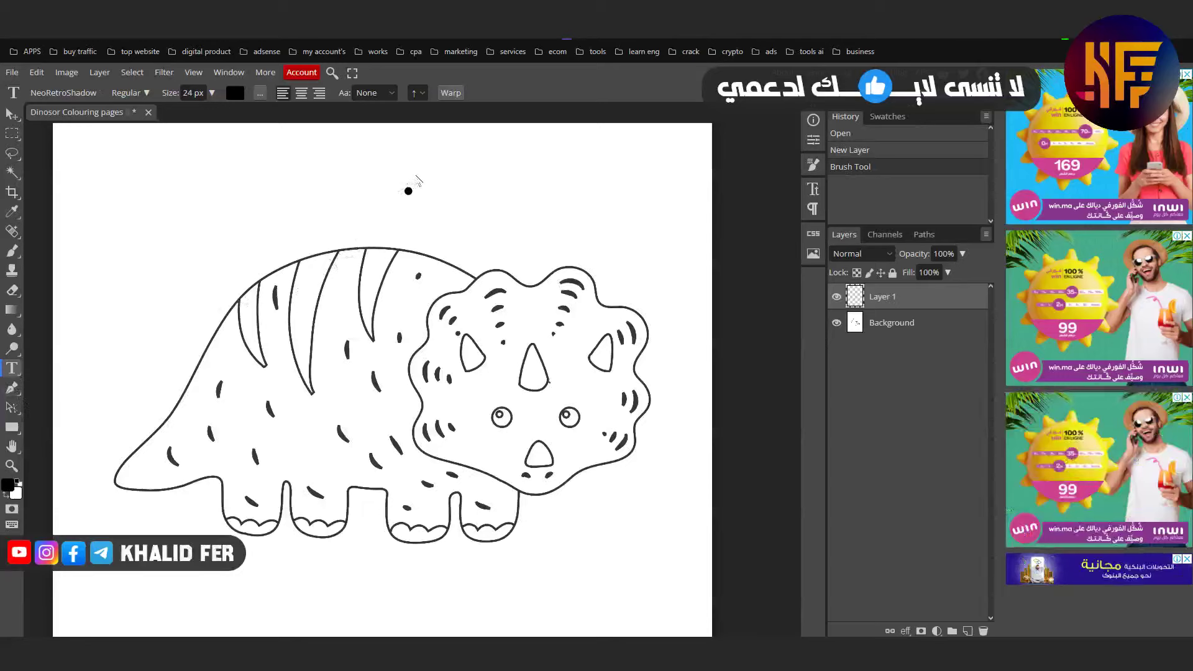
{"action": "left_click", "coordinate": [404, 190]}
{"action": "scroll", "coordinate": [367, 228], "scroll_direction": "down", "scroll_amount": 3}
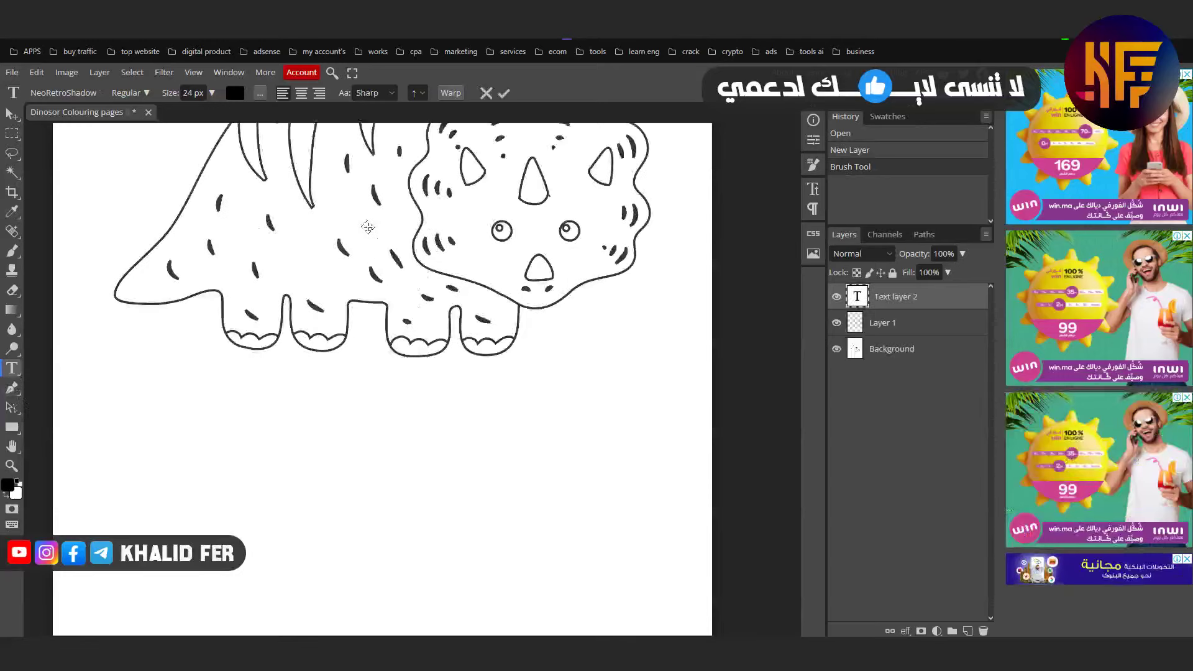
{"action": "scroll", "coordinate": [393, 252], "scroll_direction": "up", "scroll_amount": 6}
{"action": "scroll", "coordinate": [420, 285], "scroll_direction": "down", "scroll_amount": 3}
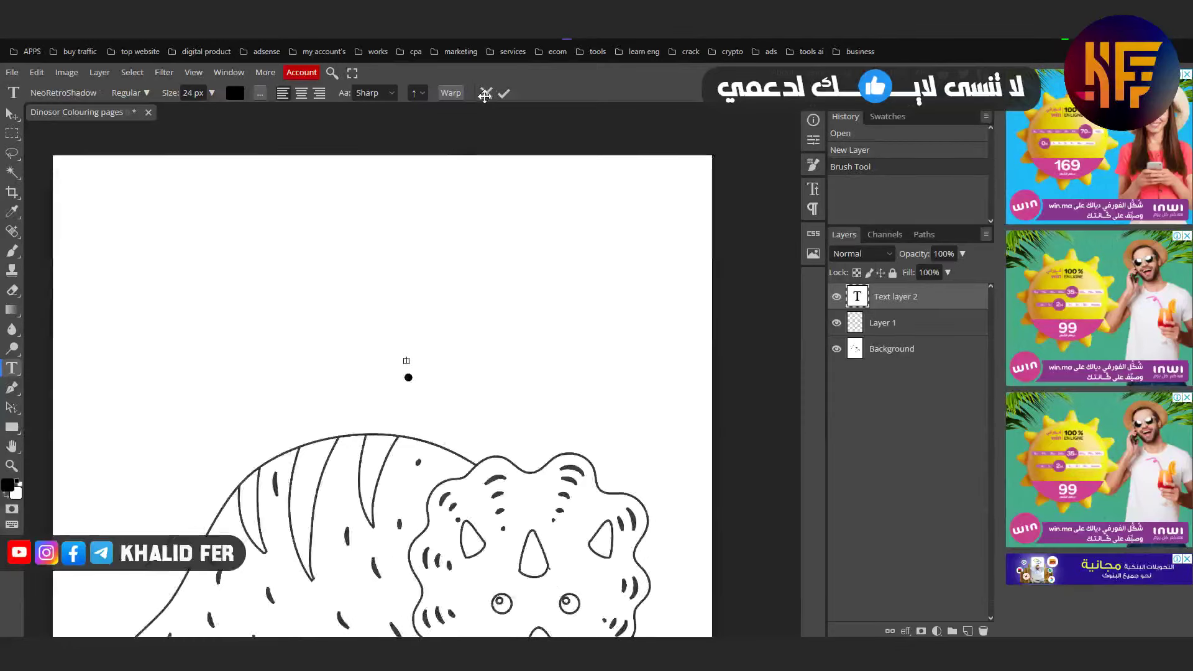
{"action": "left_click", "coordinate": [486, 92]}
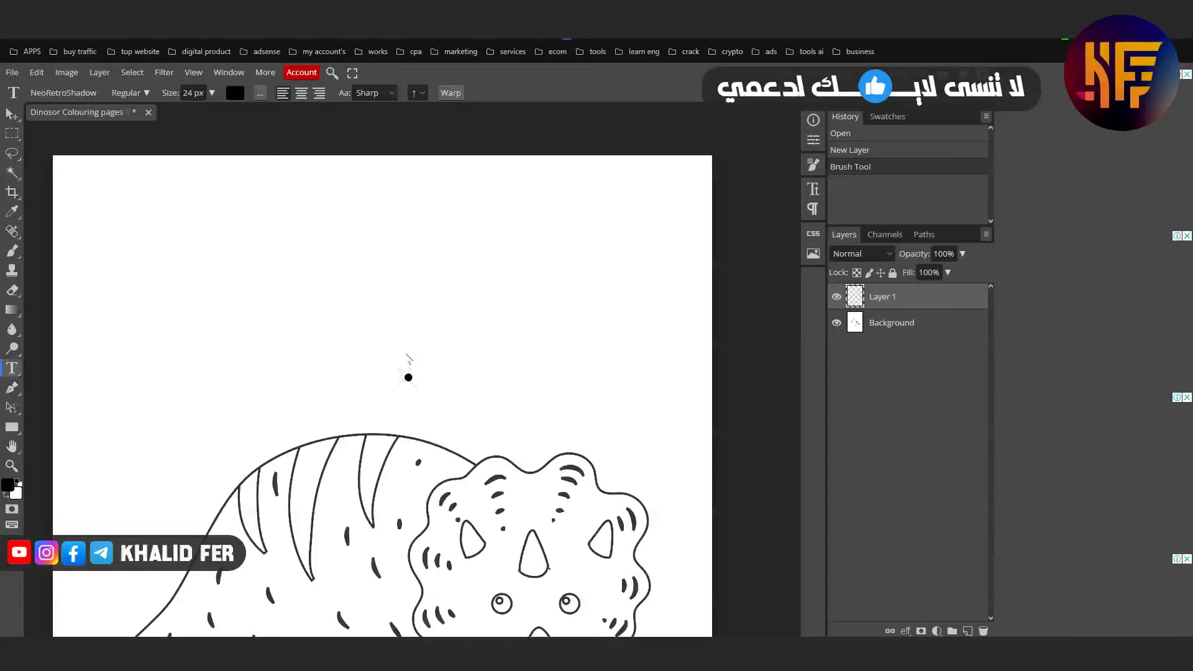
Step: Add the number 1 as a text label directly above the black dot, sized 82 px
{"action": "left_click", "coordinate": [406, 355]}
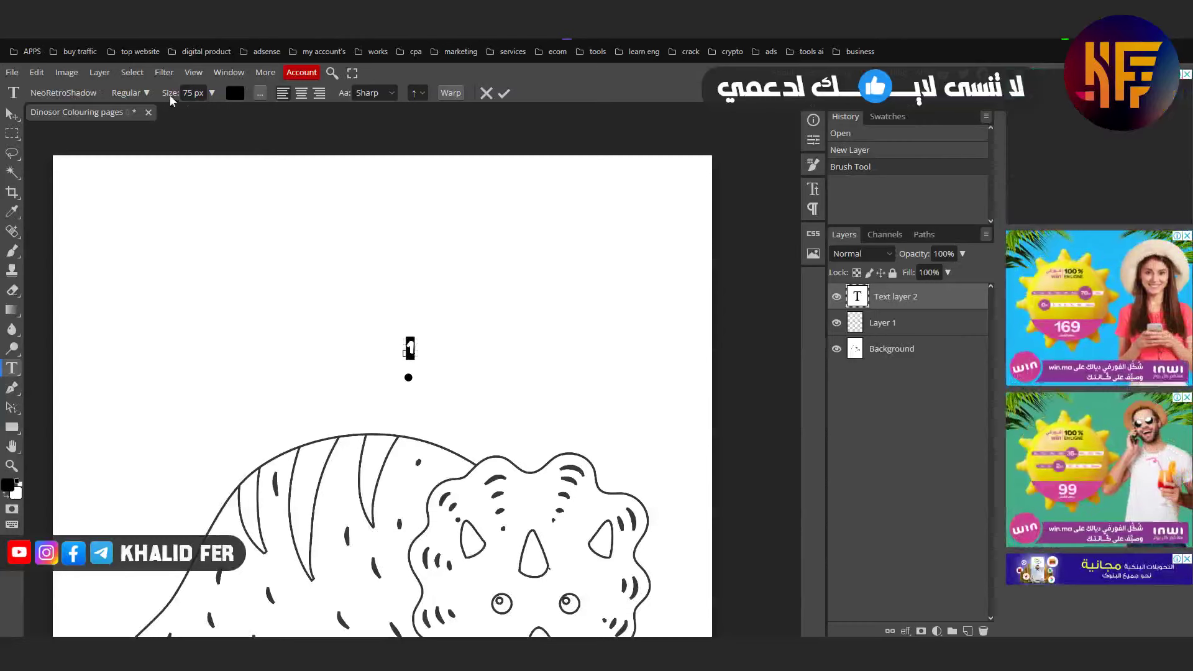
{"action": "left_click_drag", "start_coordinate": [170, 92], "coordinate": [173, 96]}
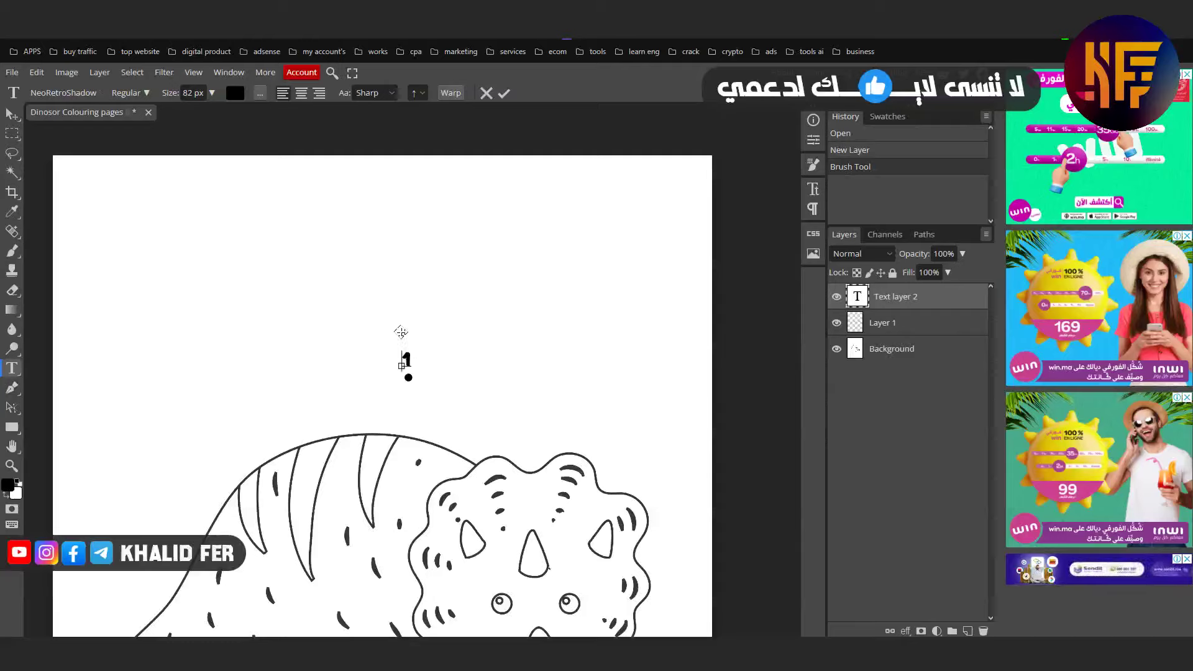
{"action": "left_click", "coordinate": [504, 93]}
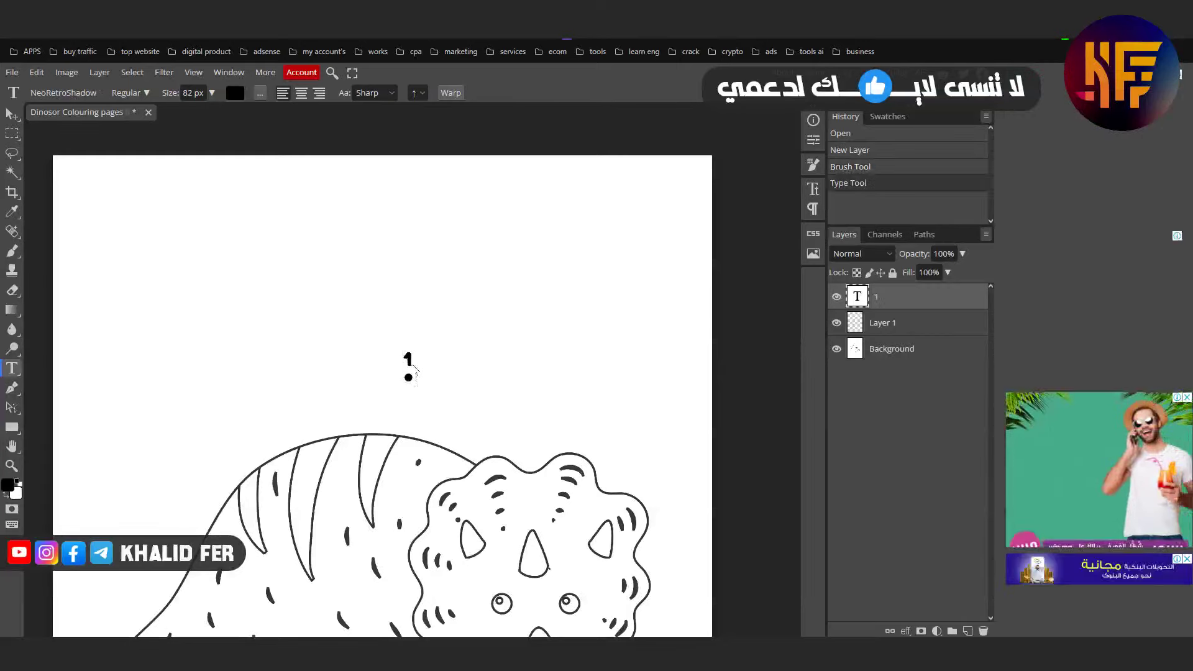
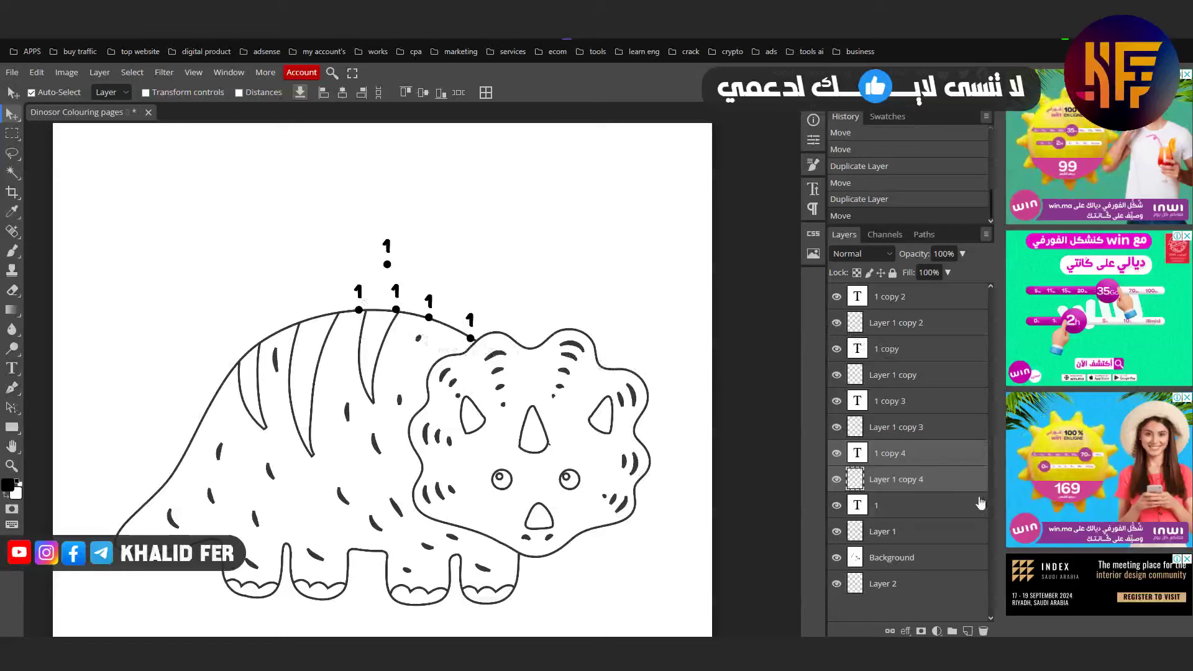
Step: Duplicate the spare dot and its number 1 label above the back, try moving a label sideways, and undo the move
{"action": "left_click", "coordinate": [888, 505]}
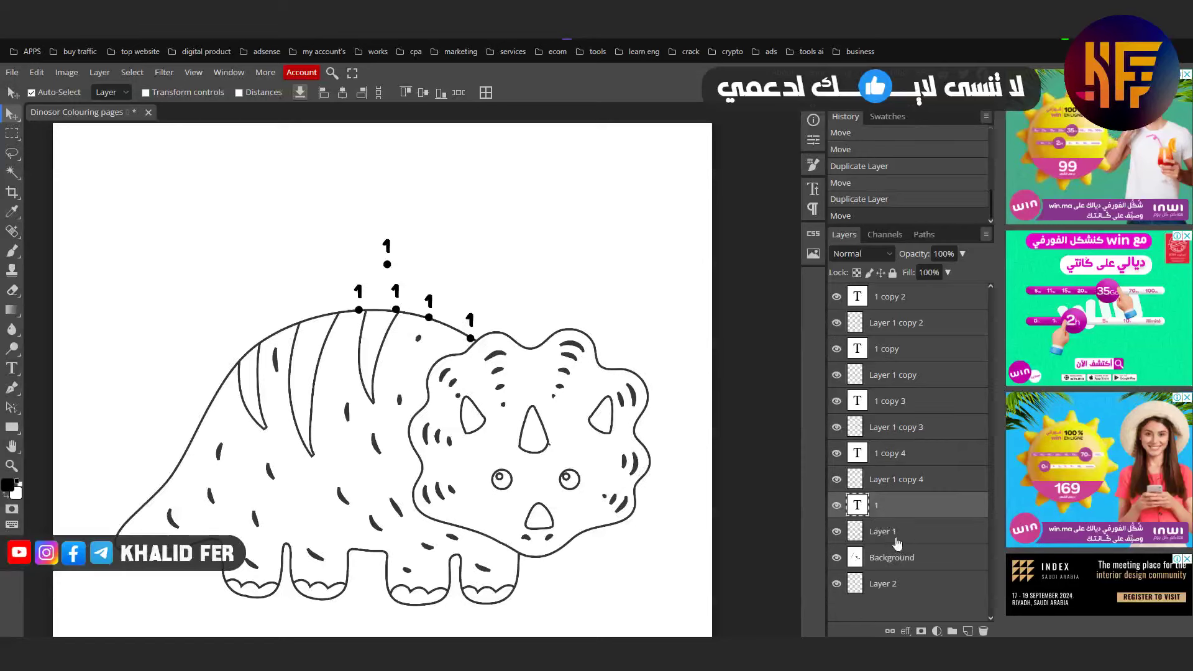
{"action": "left_click", "coordinate": [899, 538], "text": "ctrl"}
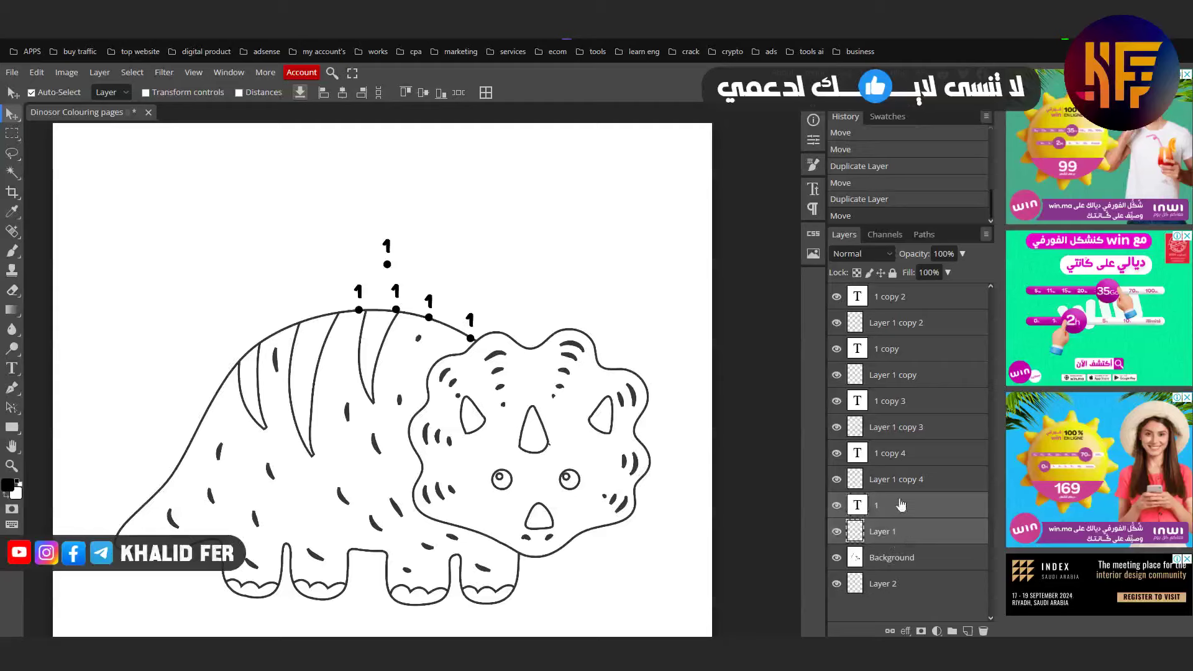
{"action": "key", "text": "ctrl+j"}
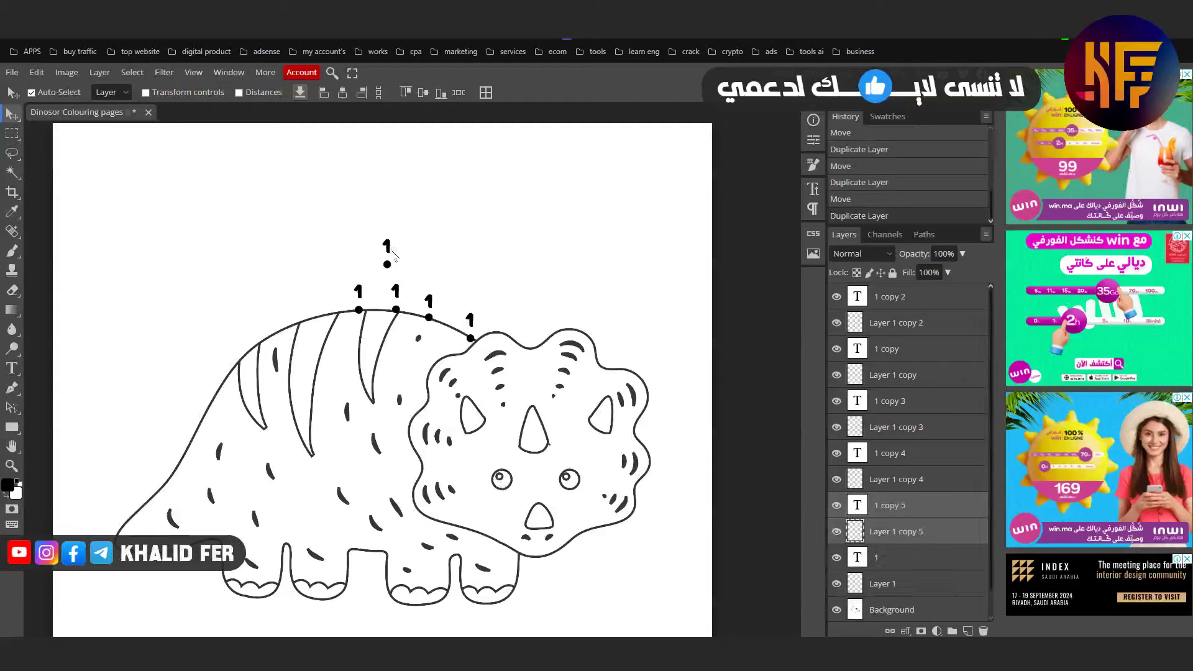
{"action": "left_click_drag", "start_coordinate": [388, 247], "coordinate": [359, 247]}
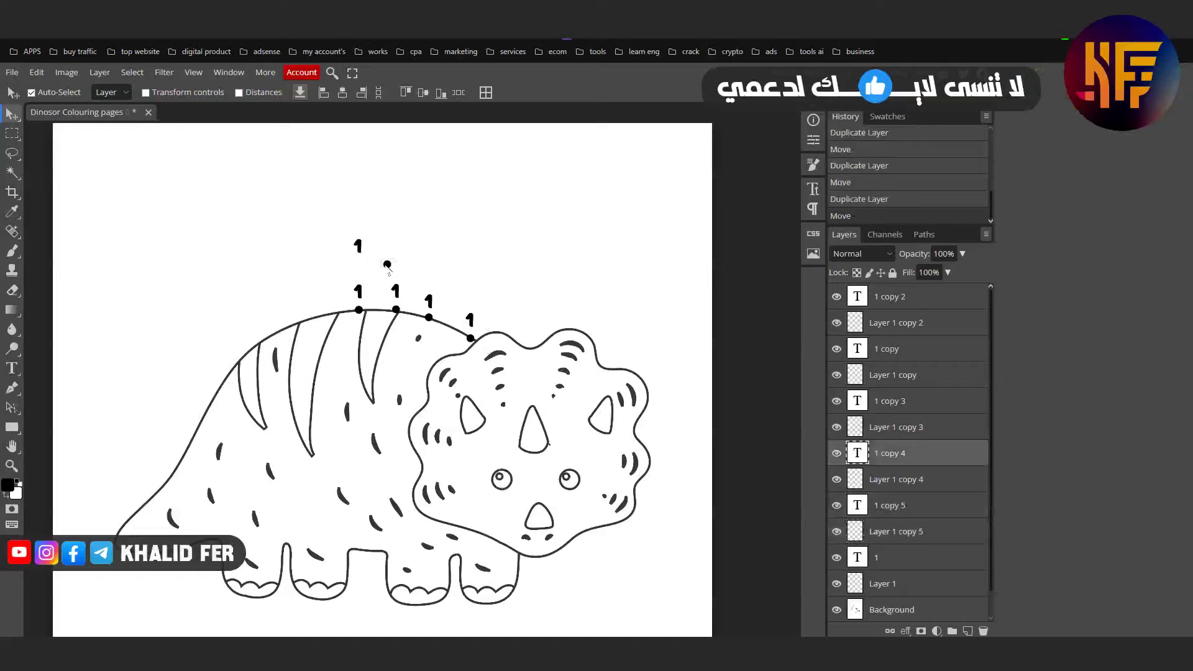
{"action": "key", "text": "ctrl+z"}
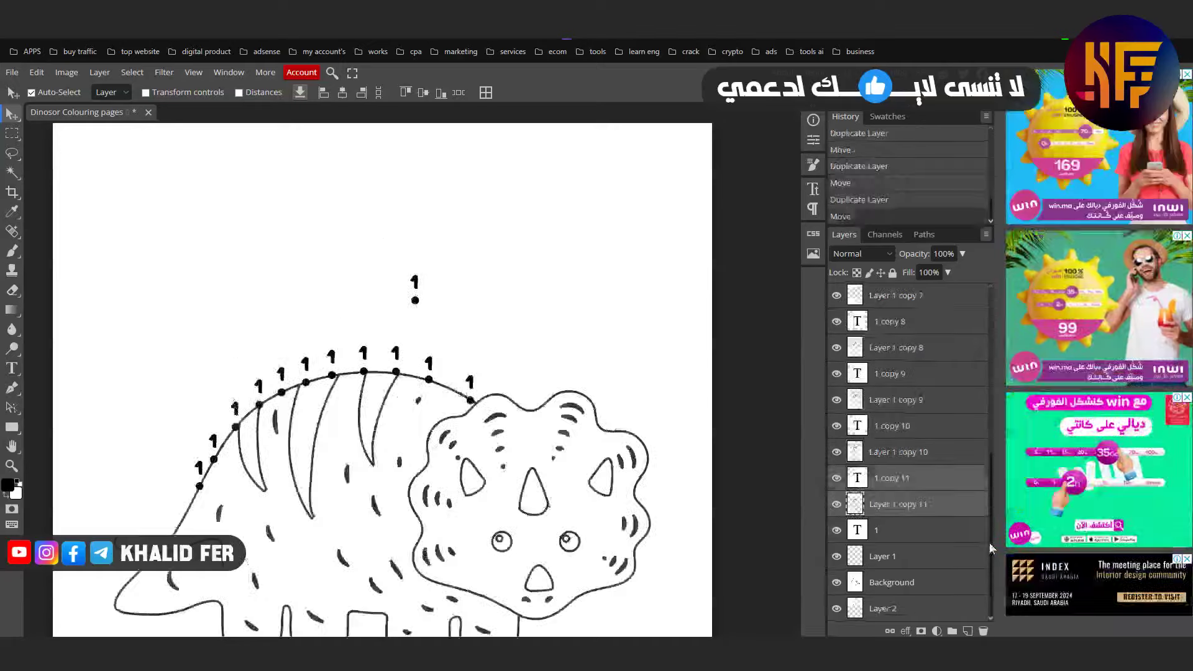
Step: Duplicate the original dot and its number 1 label and place the copy on the outline just below the lowest dot on the back
{"action": "left_click", "coordinate": [877, 558]}
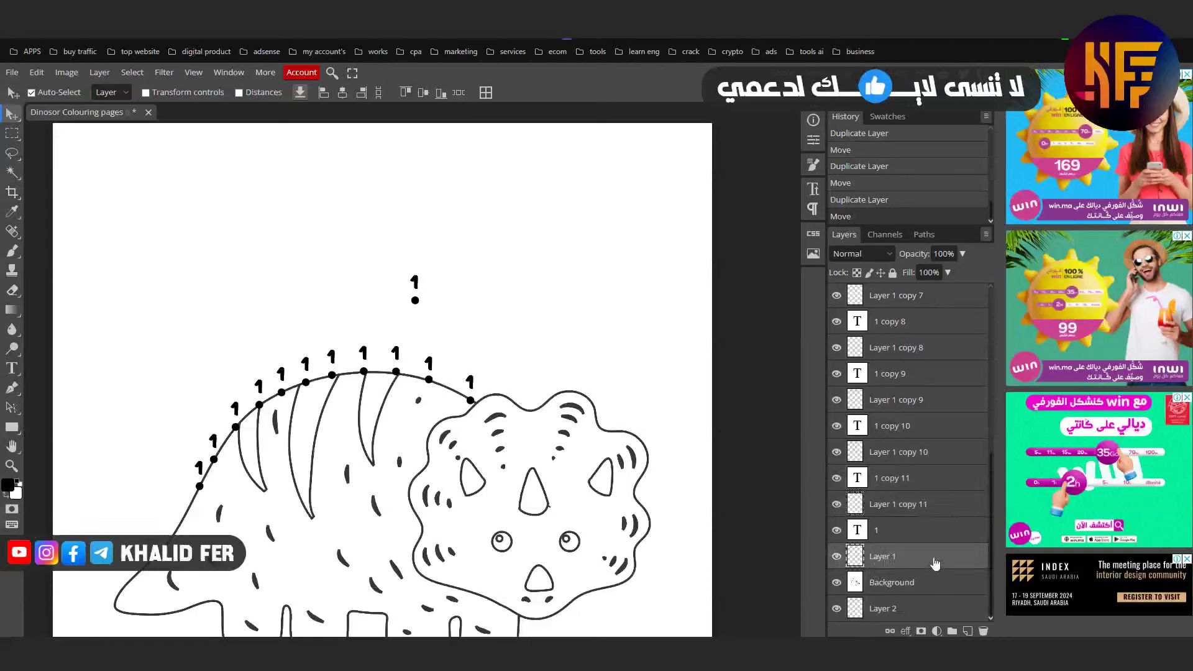
{"action": "left_click", "coordinate": [925, 538], "text": "ctrl"}
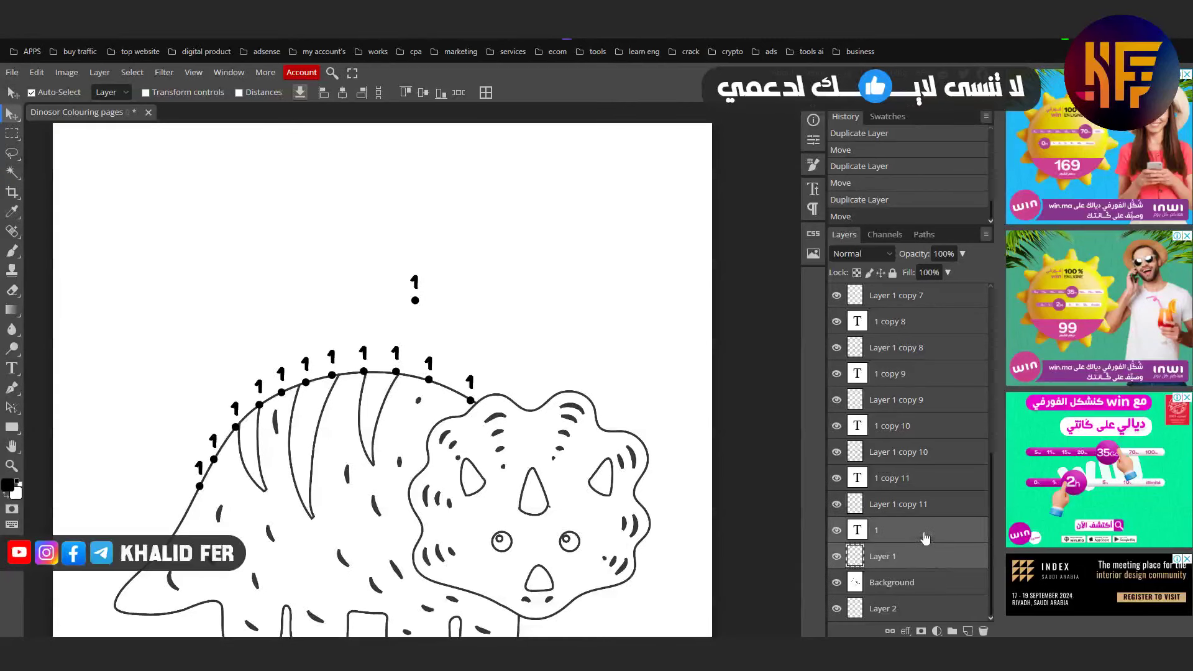
{"action": "key", "text": "ctrl+j"}
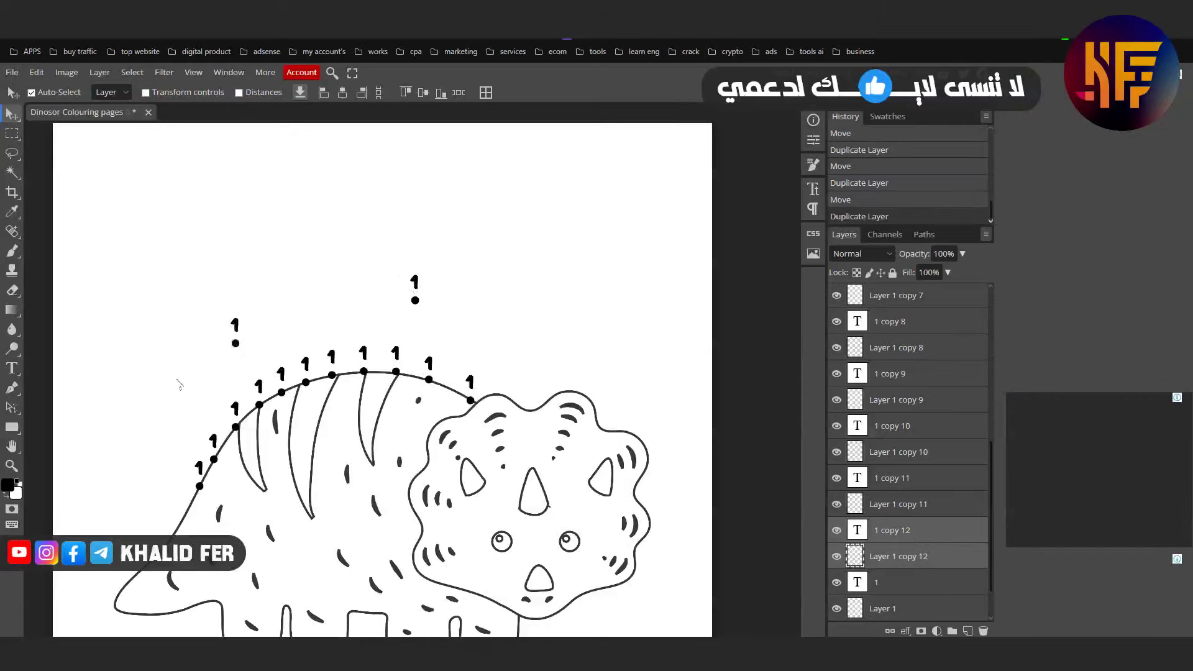
{"action": "left_click_drag", "start_coordinate": [238, 330], "coordinate": [187, 498]}
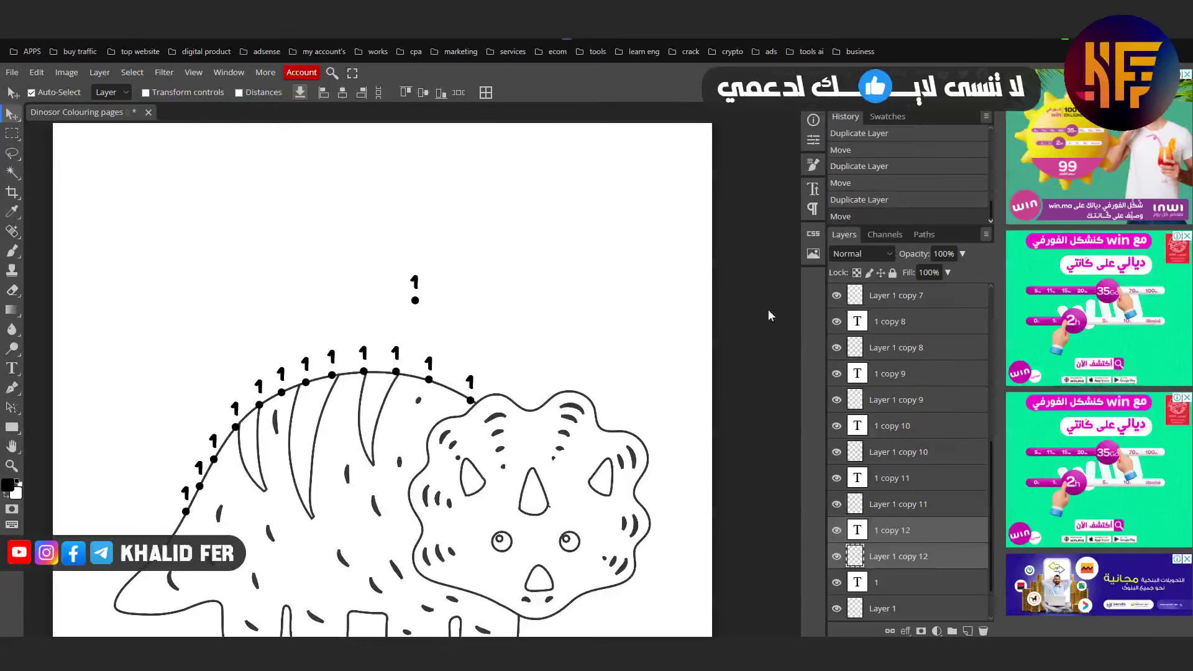
Step: Add another copy of the original dot and its number 1 label further down the back outline toward the tail
{"action": "scroll", "coordinate": [900, 528], "scroll_direction": "down", "scroll_amount": 2}
{"action": "left_click", "coordinate": [901, 530]}
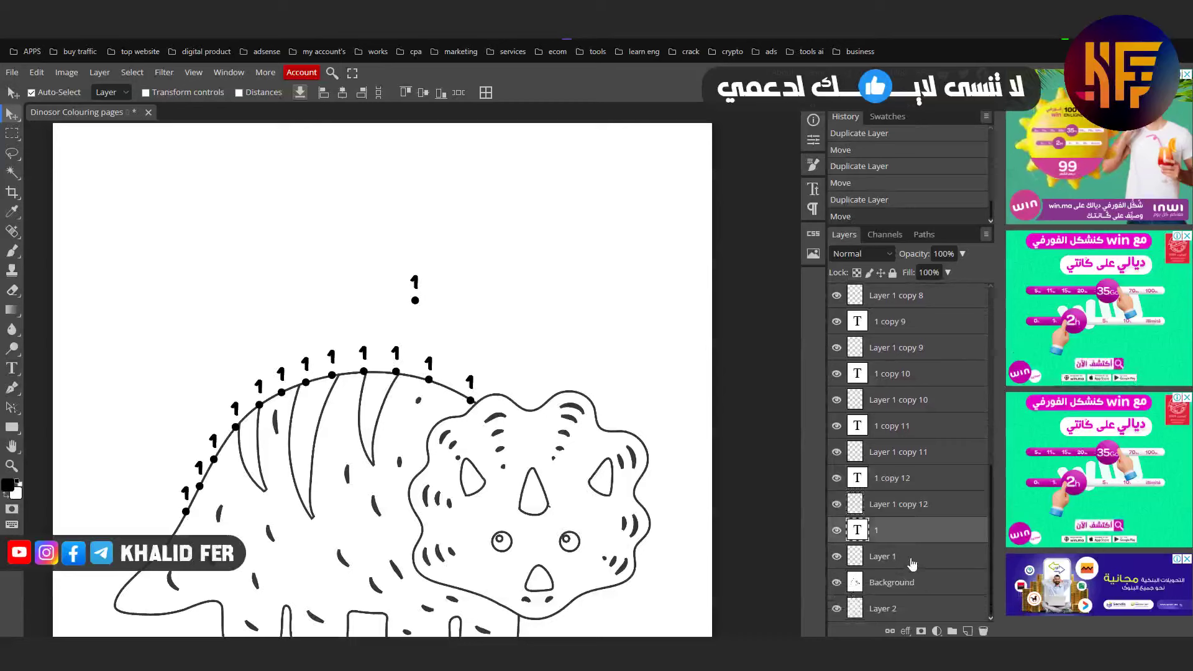
{"action": "left_click", "coordinate": [912, 559], "text": "shift"}
{"action": "key", "text": "ctrl+j"}
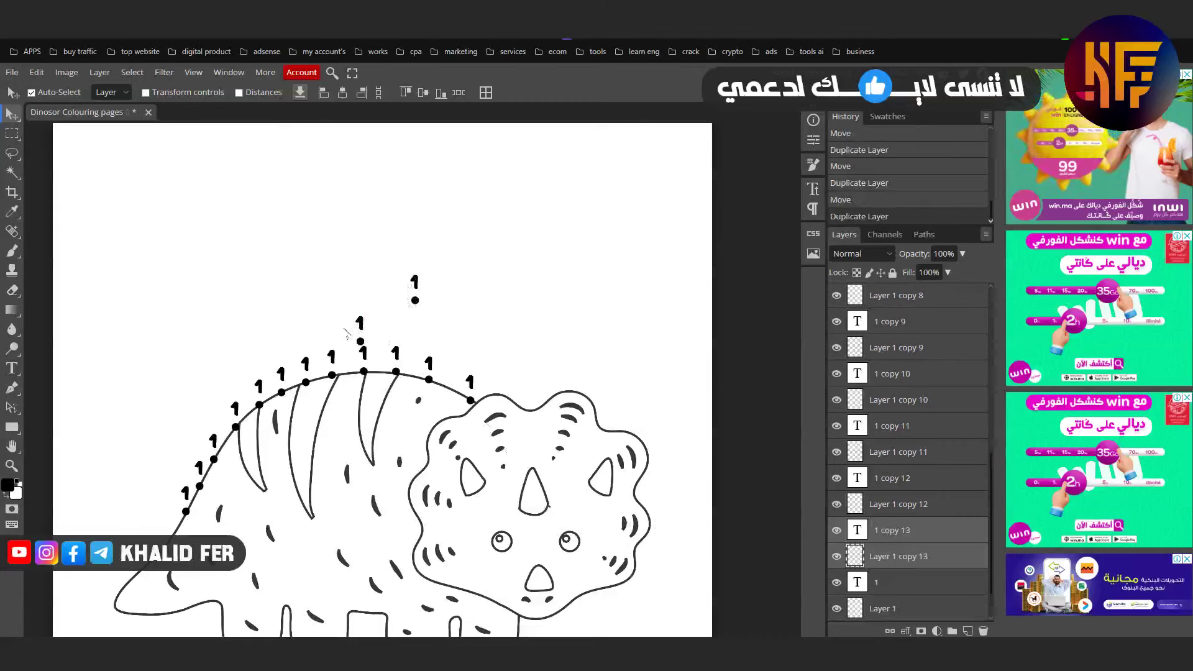
{"action": "left_click_drag", "start_coordinate": [346, 331], "coordinate": [173, 522]}
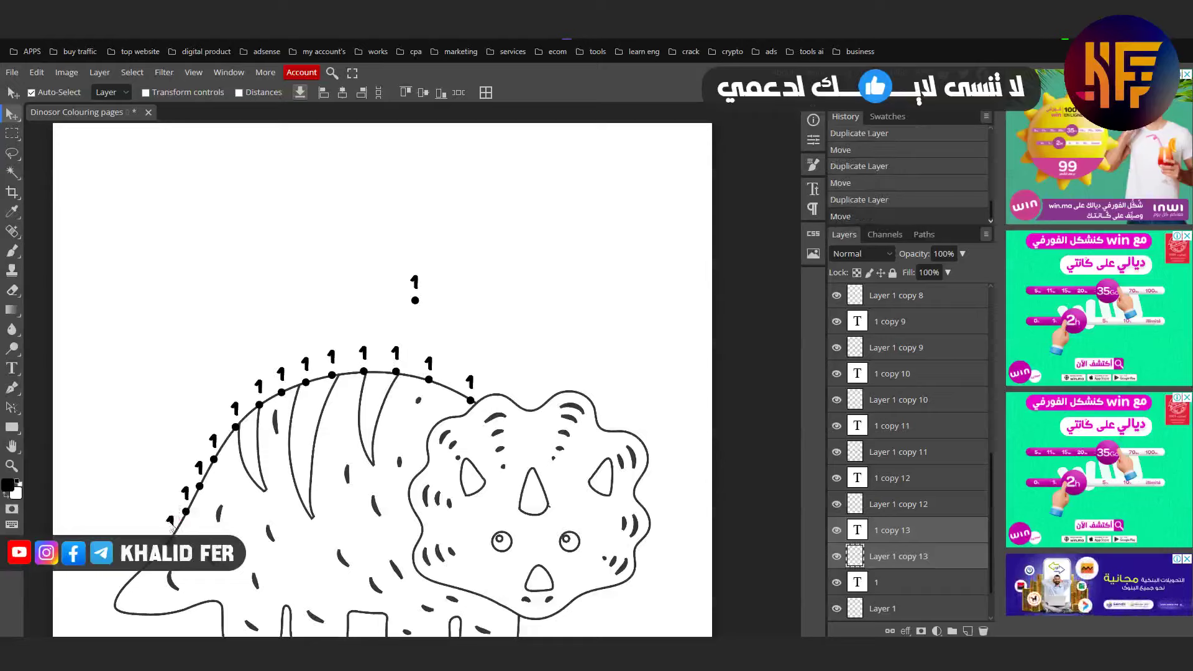
Step: Delete the spare original number 1 label and its dot from the white area above the back
{"action": "scroll", "coordinate": [924, 530], "scroll_direction": "down", "scroll_amount": 2}
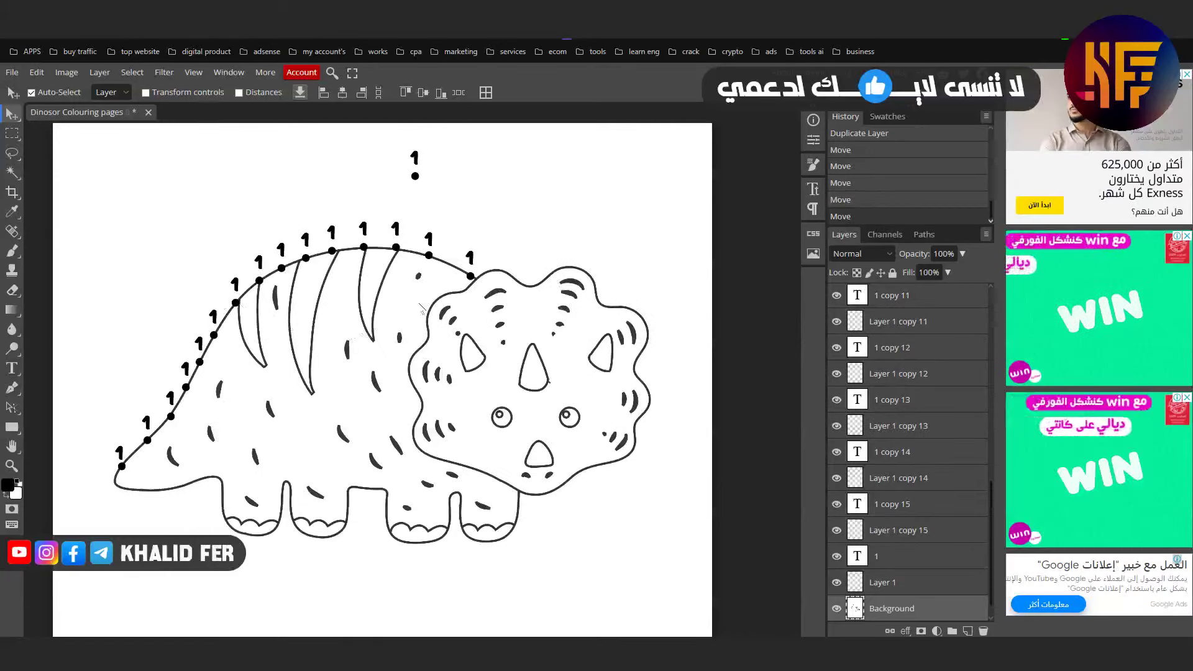
{"action": "left_click", "coordinate": [416, 163]}
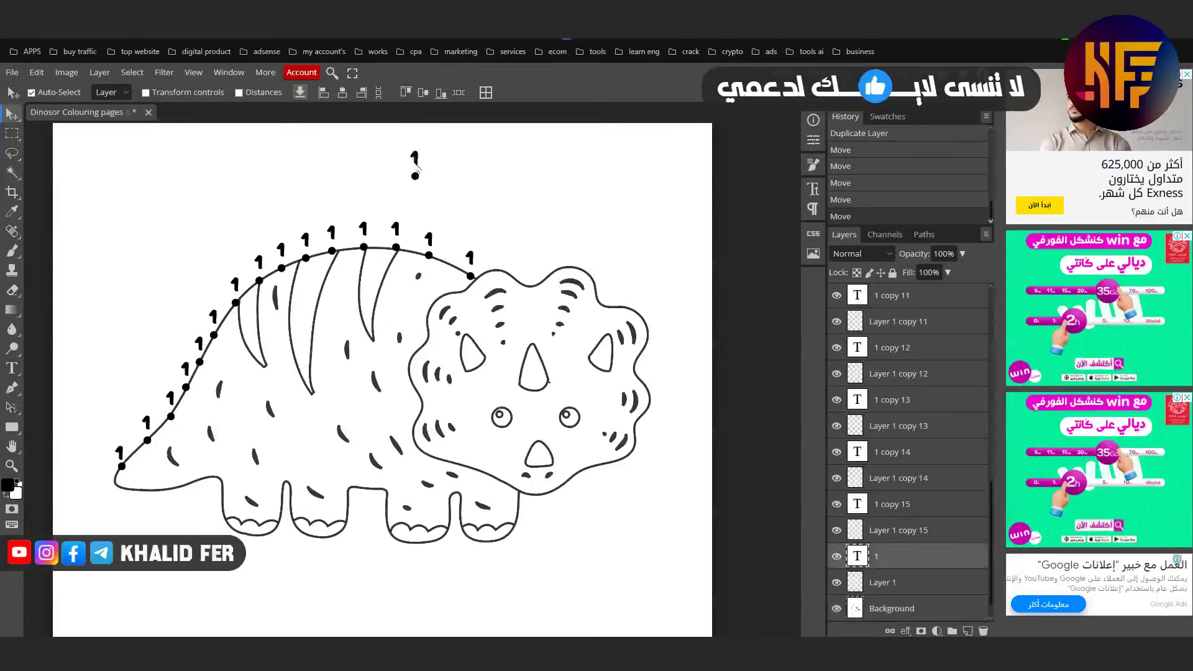
{"action": "left_click", "coordinate": [438, 155]}
{"action": "left_click", "coordinate": [416, 159]}
{"action": "key", "text": "Delete"}
{"action": "left_click", "coordinate": [415, 177]}
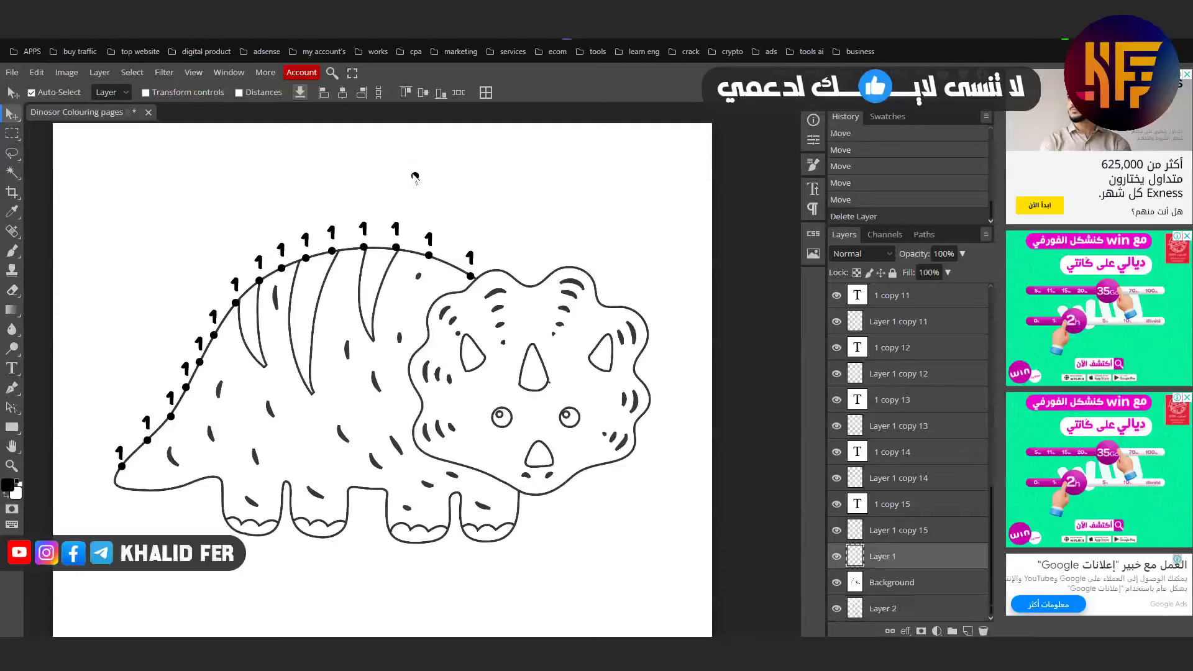
{"action": "key", "text": "Delete"}
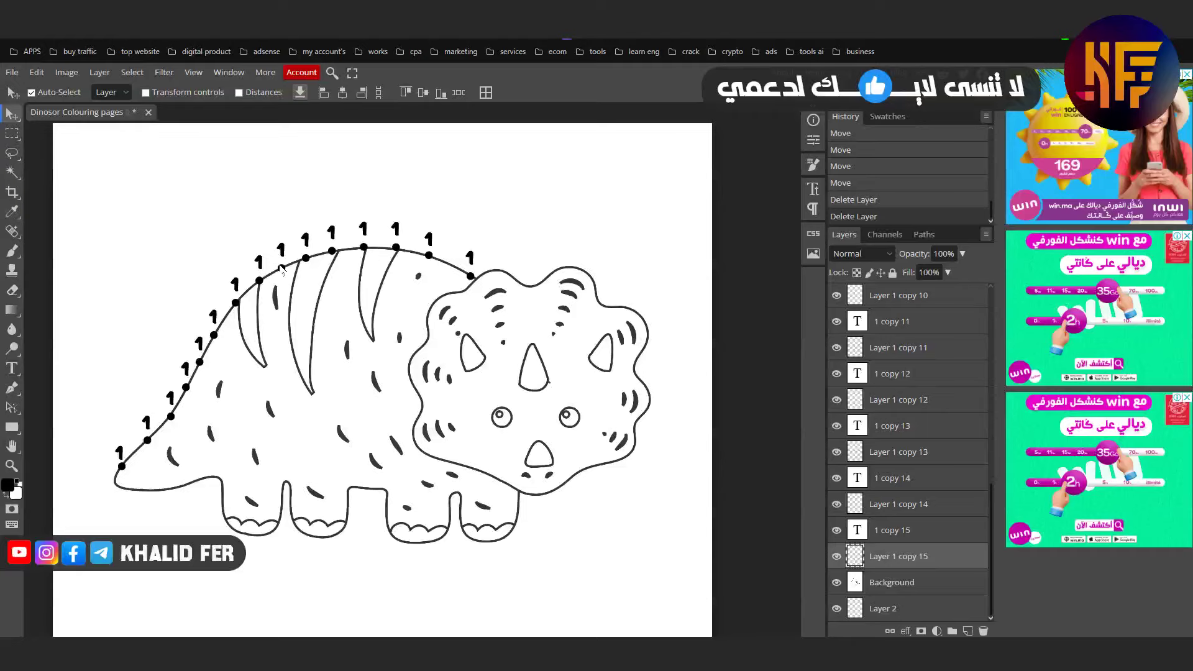
Step: Set the Eraser tool's opacity to 25% and test it on the outline along the triceratops's back
{"action": "left_click", "coordinate": [12, 290]}
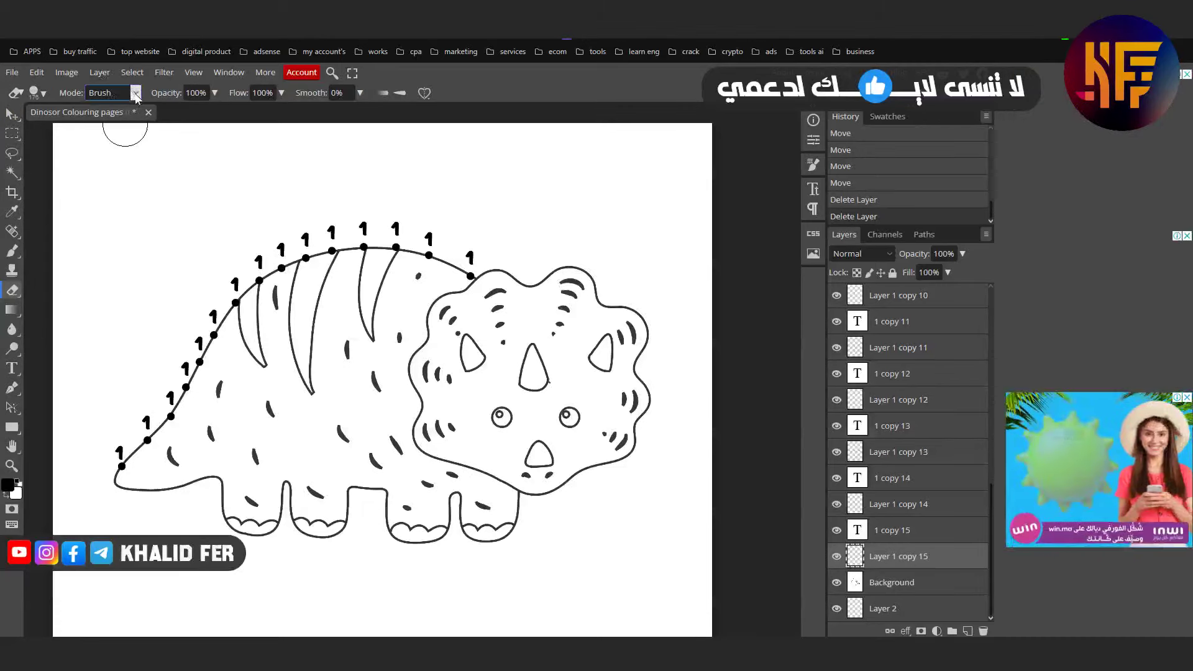
{"action": "left_click", "coordinate": [39, 95]}
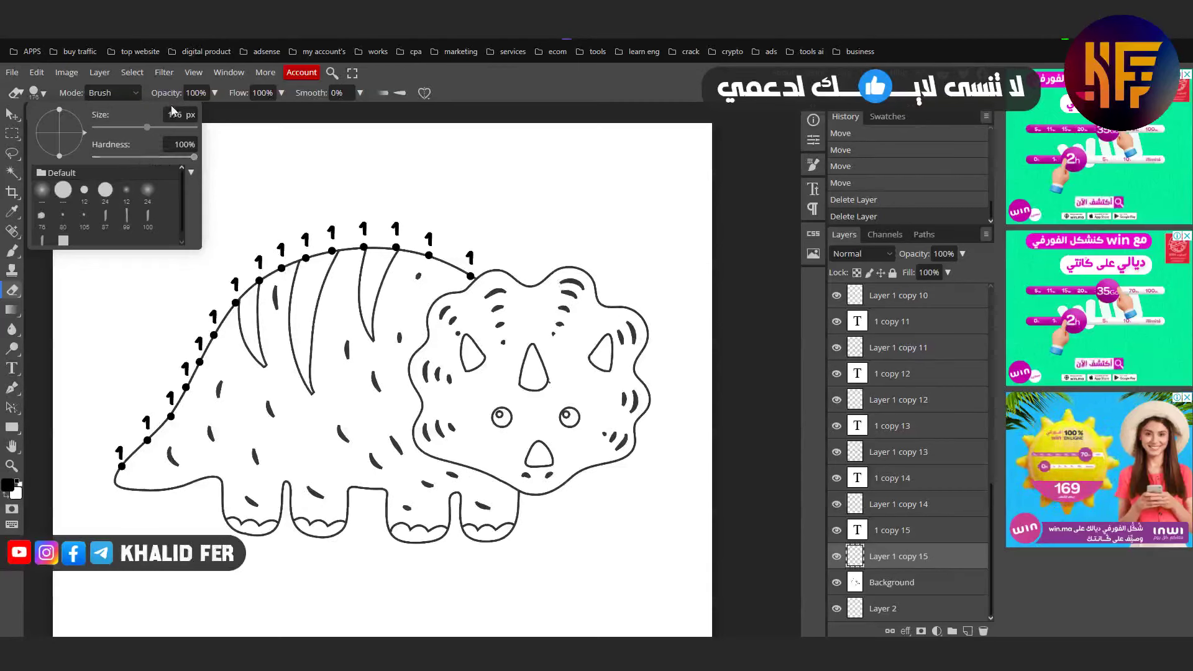
{"action": "left_click_drag", "start_coordinate": [169, 96], "coordinate": [149, 104]}
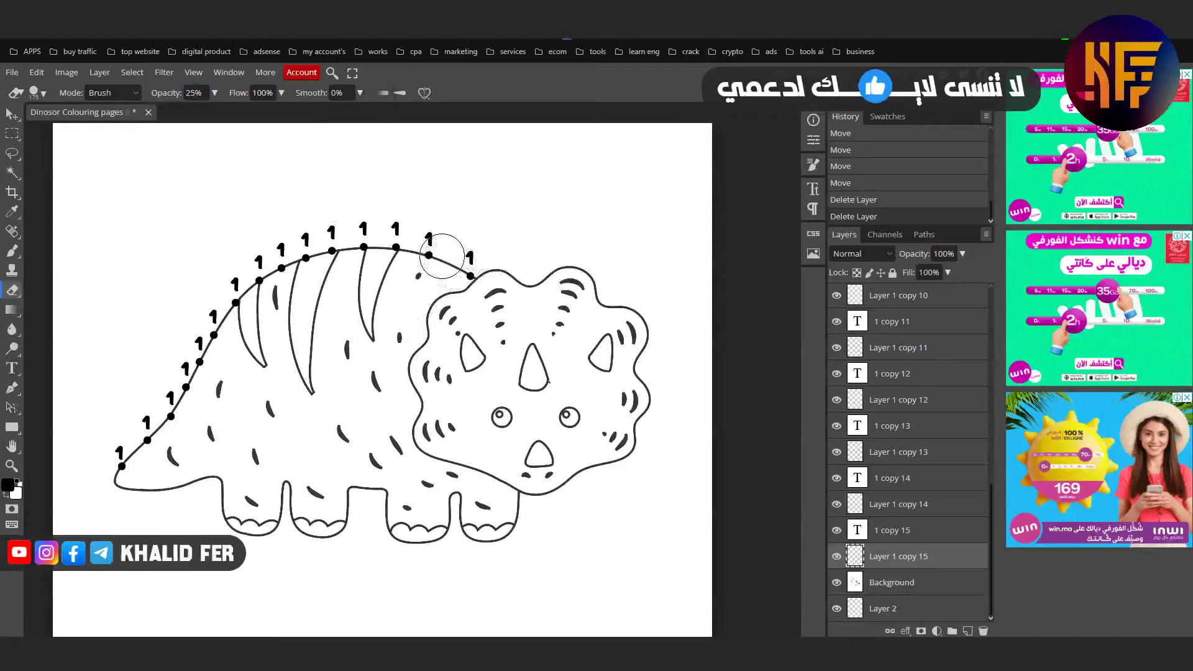
{"action": "left_click", "coordinate": [337, 232]}
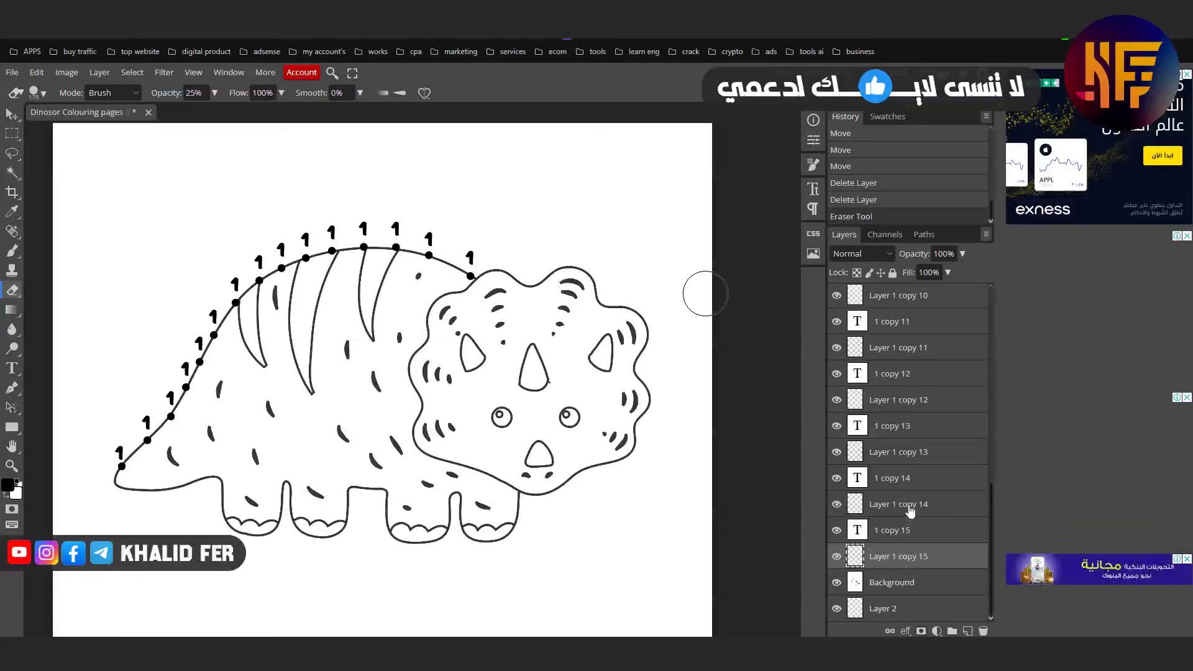
Step: Try to fade the outline along the triceratops's back on the Background layer with the Eraser, and undo the stroke
{"action": "scroll", "coordinate": [910, 534], "scroll_direction": "up", "scroll_amount": 3}
{"action": "scroll", "coordinate": [913, 536], "scroll_direction": "down", "scroll_amount": 3}
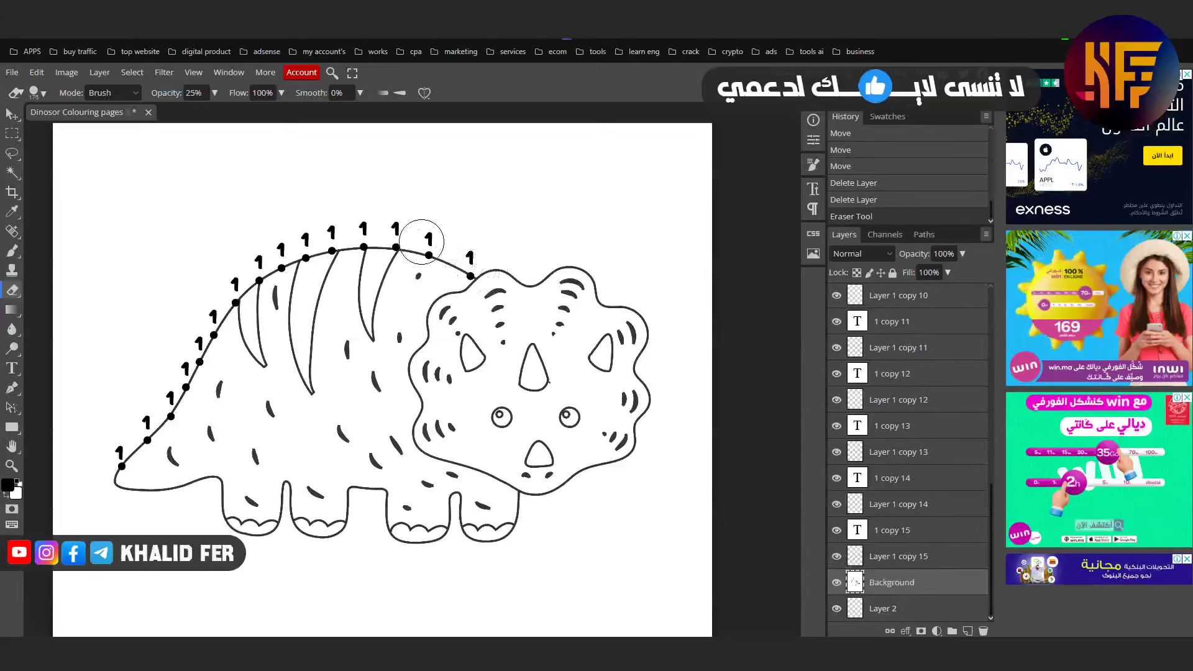
{"action": "mouse_move", "coordinate": [426, 229]}
{"action": "left_mouse_down"}
{"action": "mouse_move", "coordinate": [479, 275]}
{"action": "mouse_move", "coordinate": [407, 236]}
{"action": "mouse_move", "coordinate": [276, 253]}
{"action": "left_mouse_up"}
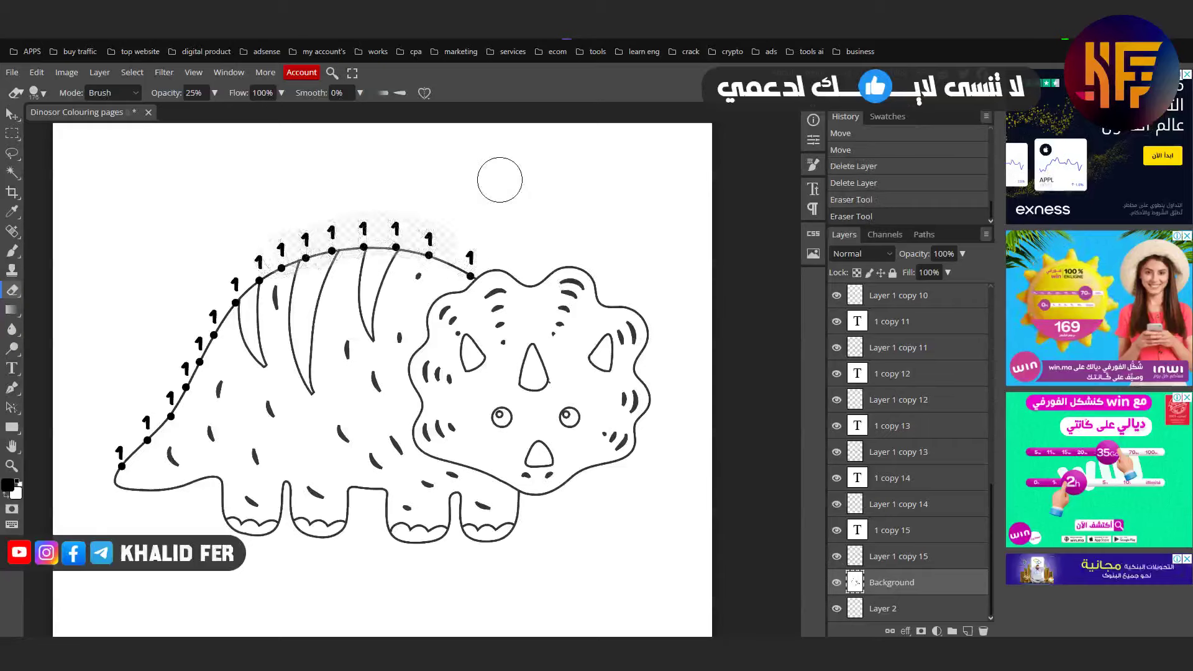
{"action": "key", "text": "ctrl+z"}
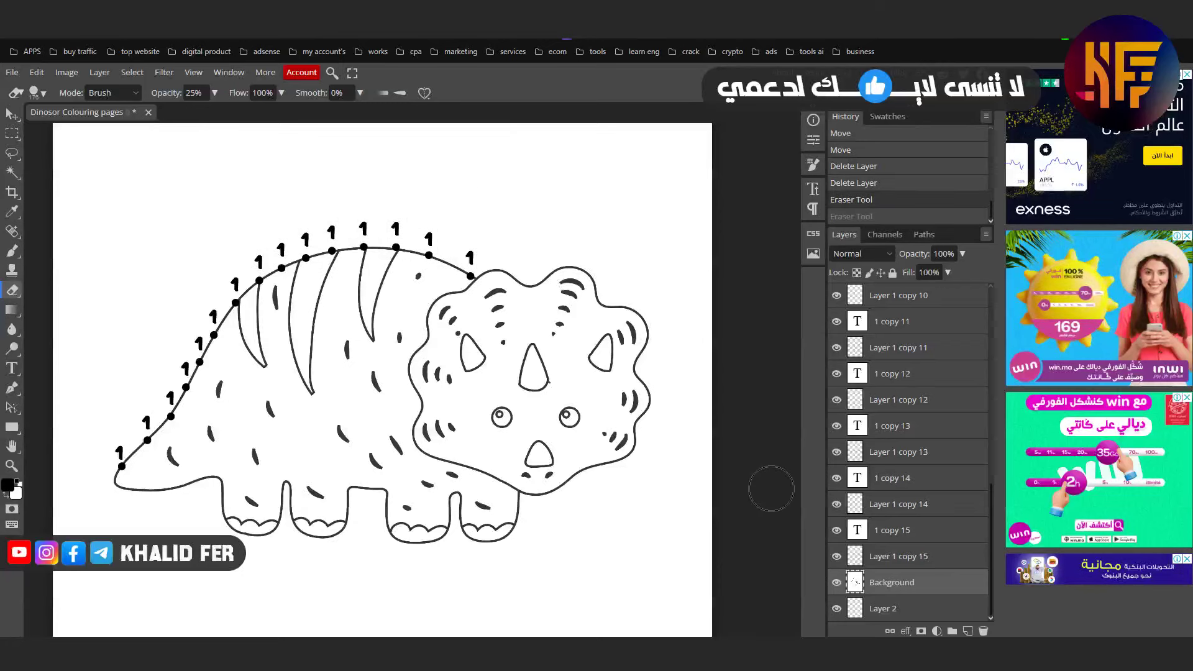
Step: Hide the Background layer and select the empty Layer 2 beneath it
{"action": "left_click", "coordinate": [836, 584]}
{"action": "left_click", "coordinate": [837, 583]}
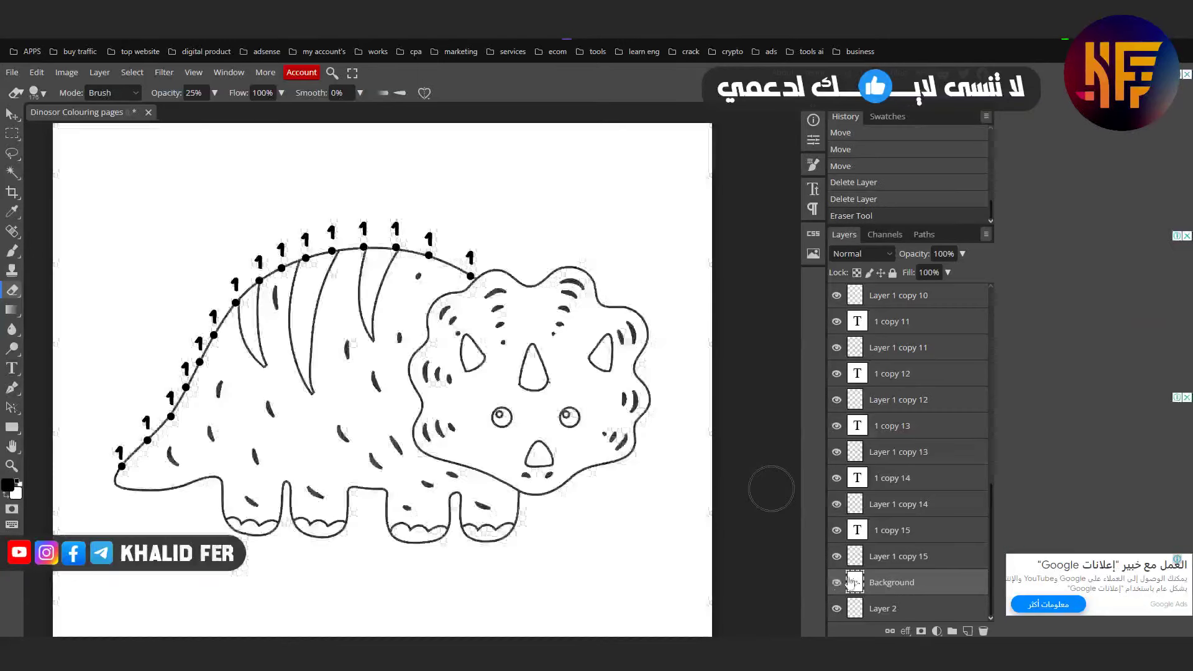
{"action": "left_click", "coordinate": [837, 582]}
{"action": "left_click", "coordinate": [882, 608]}
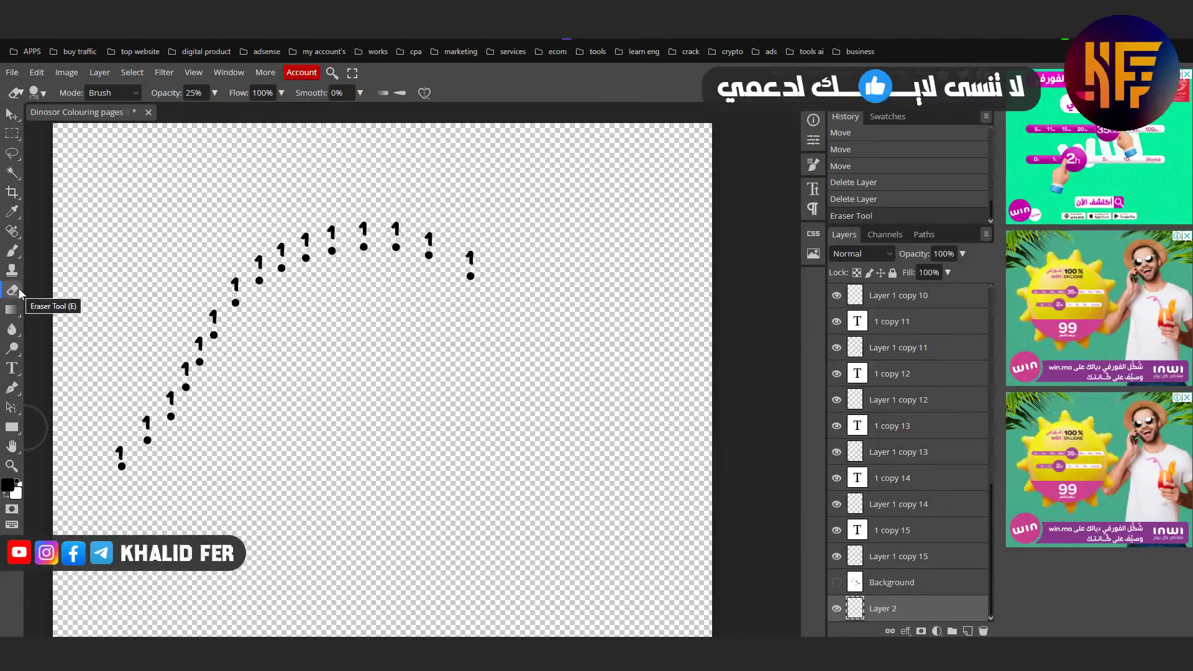
Step: Paint the middle and lower part of Layer 2 solid white with a large Brush, covering all transparent areas down to the page's bottom edge
{"action": "left_click", "coordinate": [11, 252]}
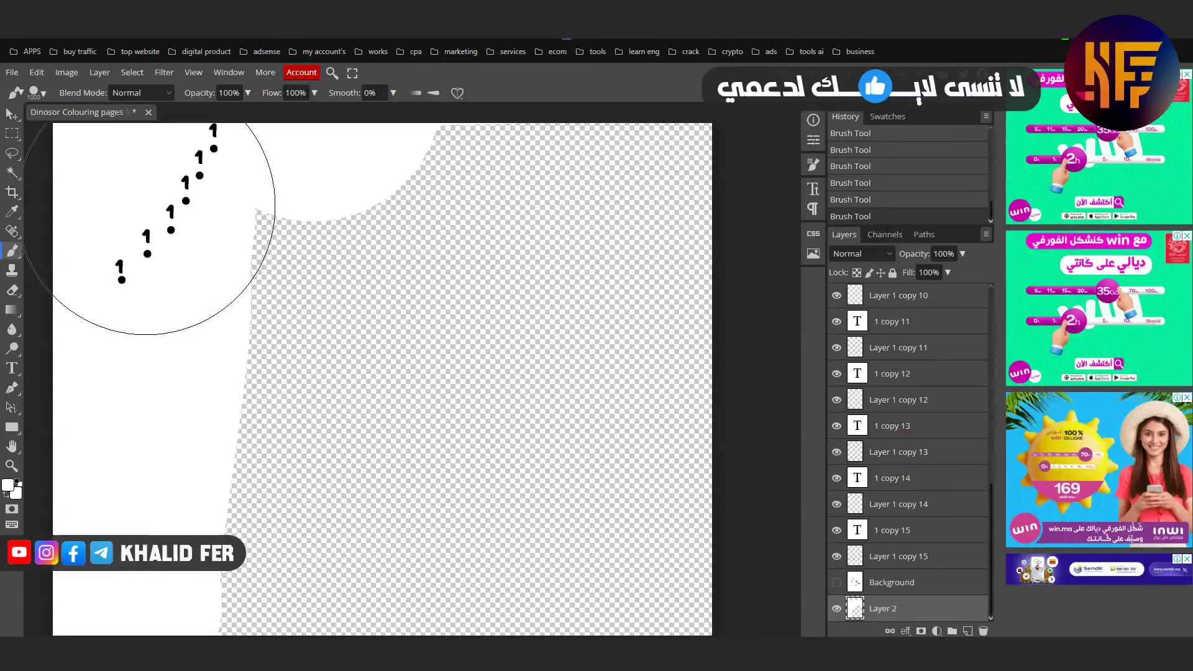
{"action": "scroll", "coordinate": [147, 229], "scroll_direction": "down", "scroll_amount": 2}
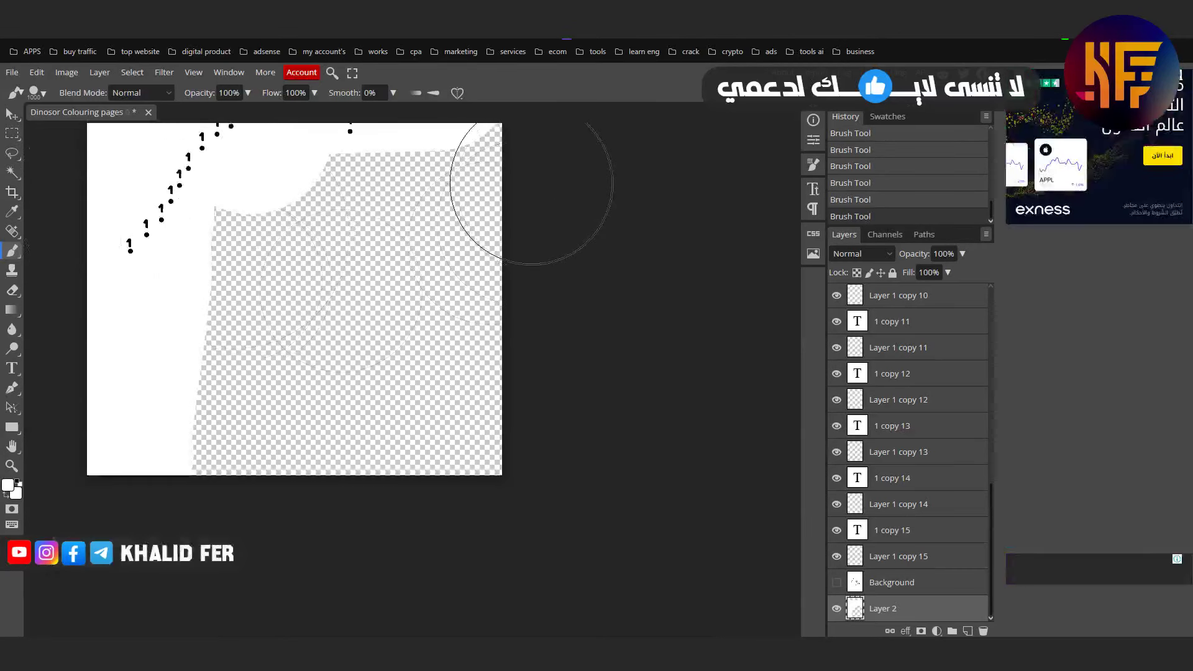
{"action": "left_click_drag", "start_coordinate": [517, 173], "coordinate": [346, 219]}
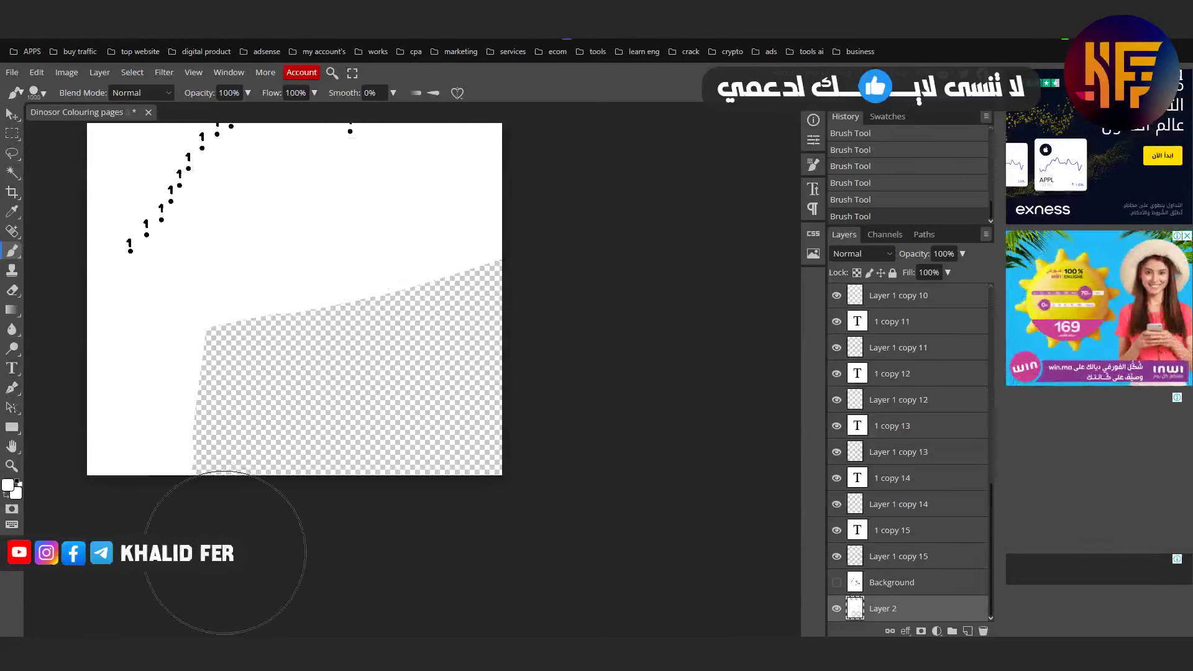
{"action": "left_click_drag", "start_coordinate": [346, 218], "coordinate": [224, 552]}
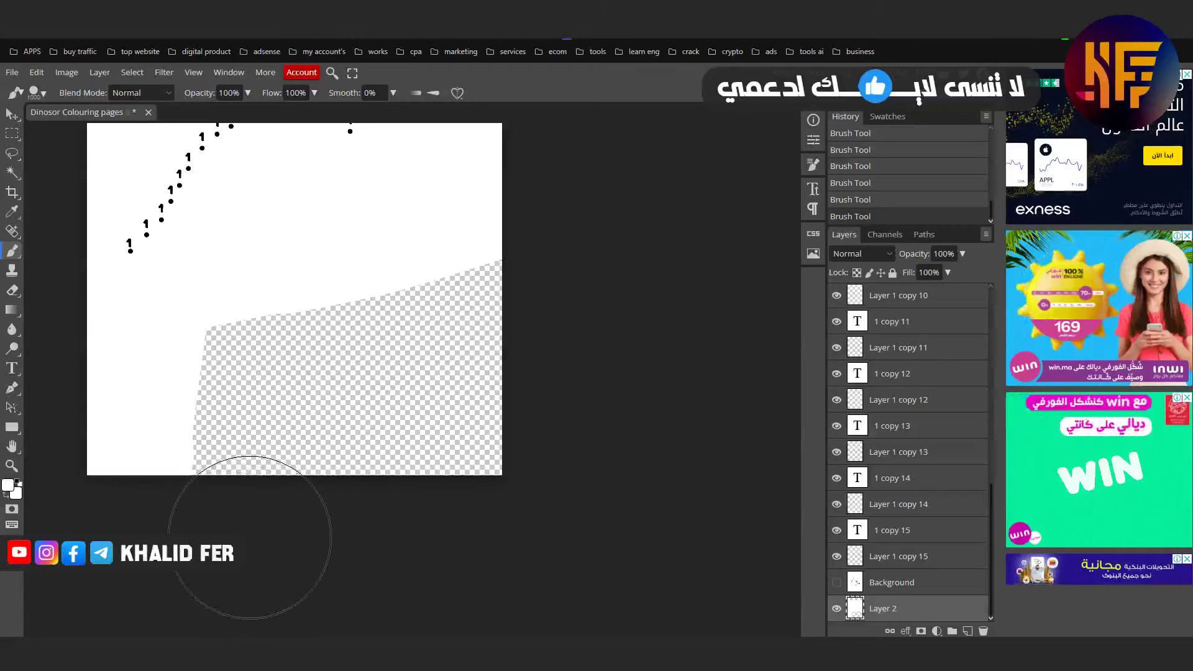
{"action": "left_click", "coordinate": [490, 322]}
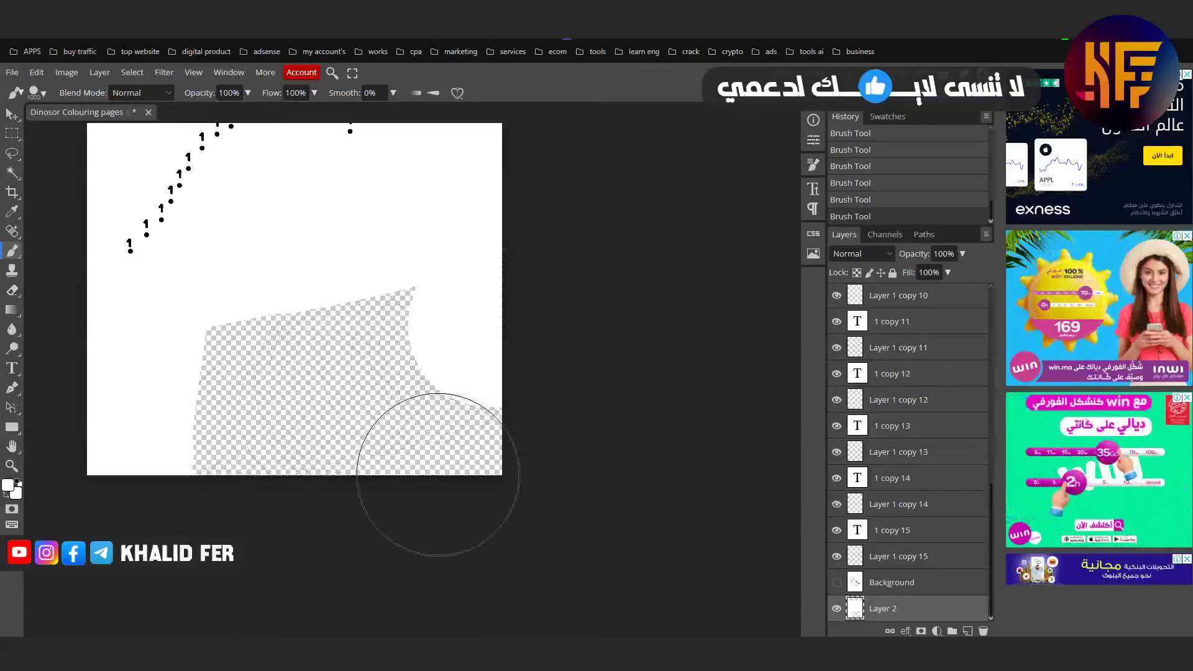
{"action": "left_click", "coordinate": [213, 435]}
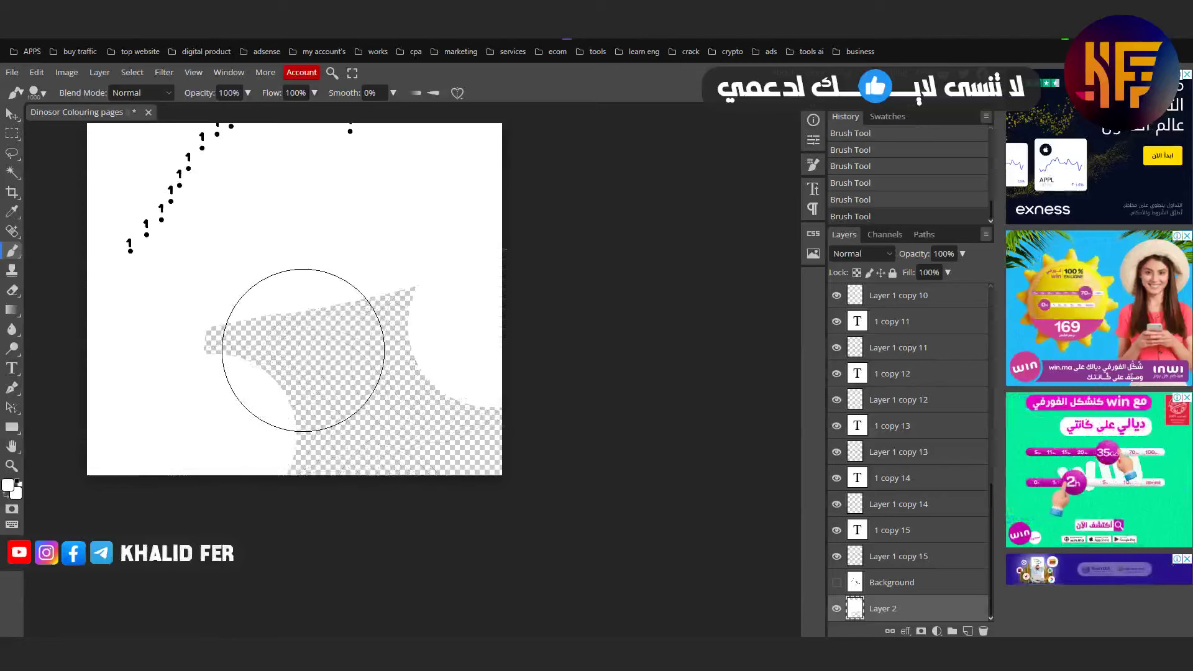
{"action": "left_click", "coordinate": [303, 350]}
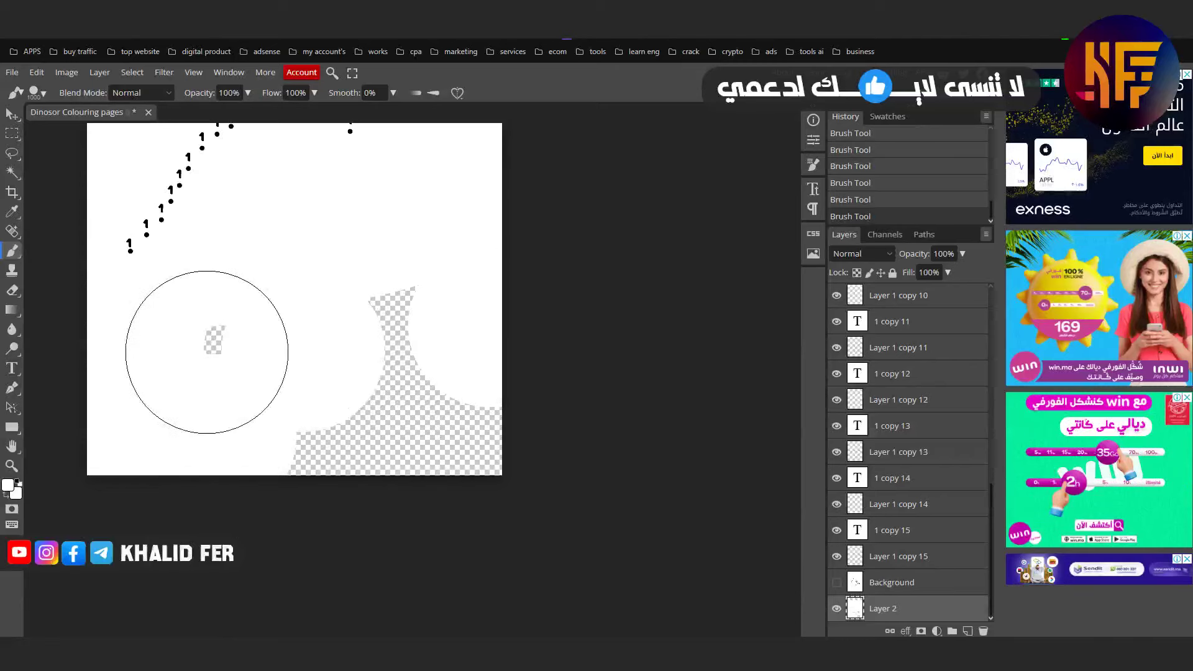
{"action": "left_click", "coordinate": [207, 352]}
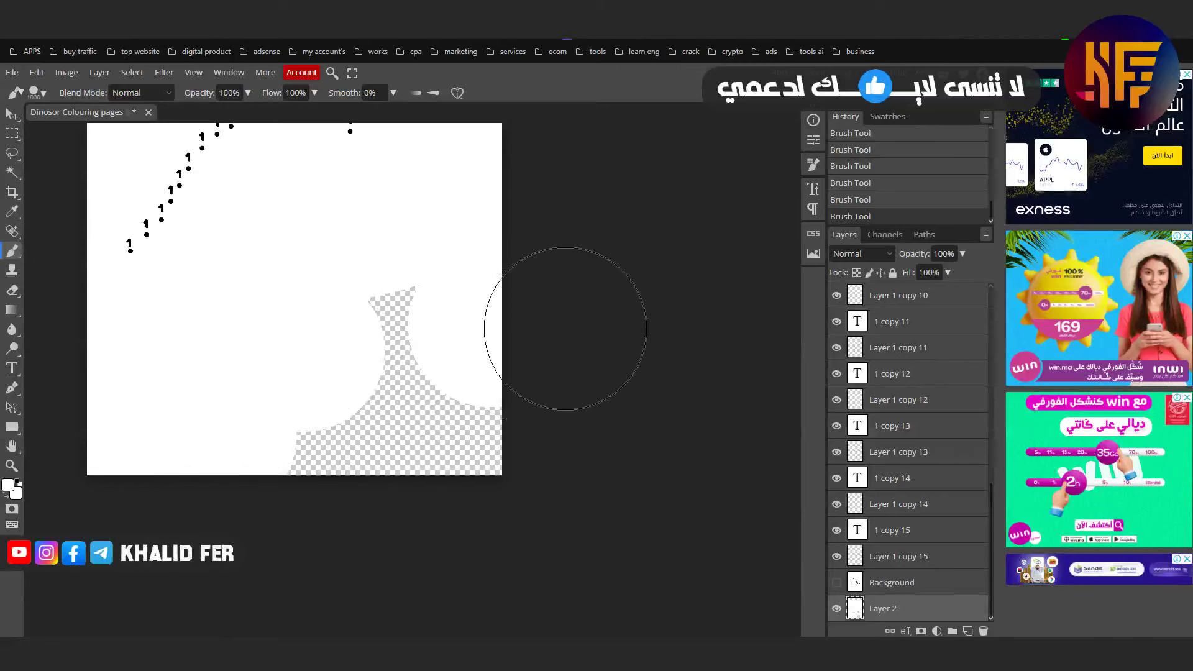
{"action": "left_click", "coordinate": [380, 348]}
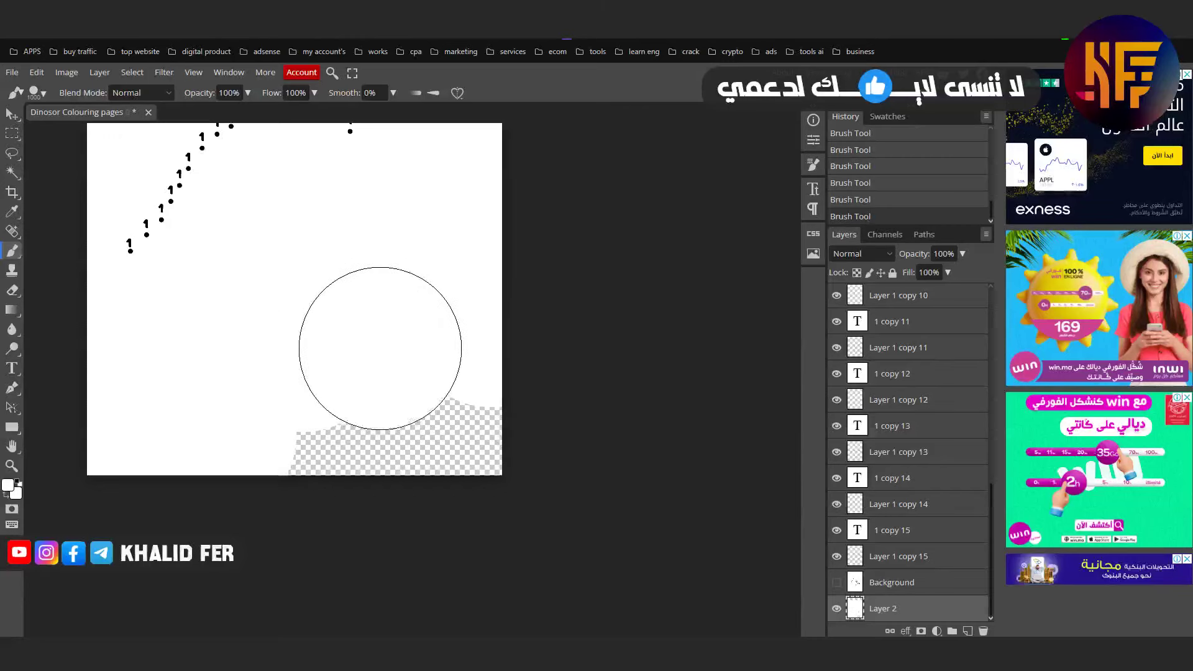
{"action": "left_click", "coordinate": [476, 454]}
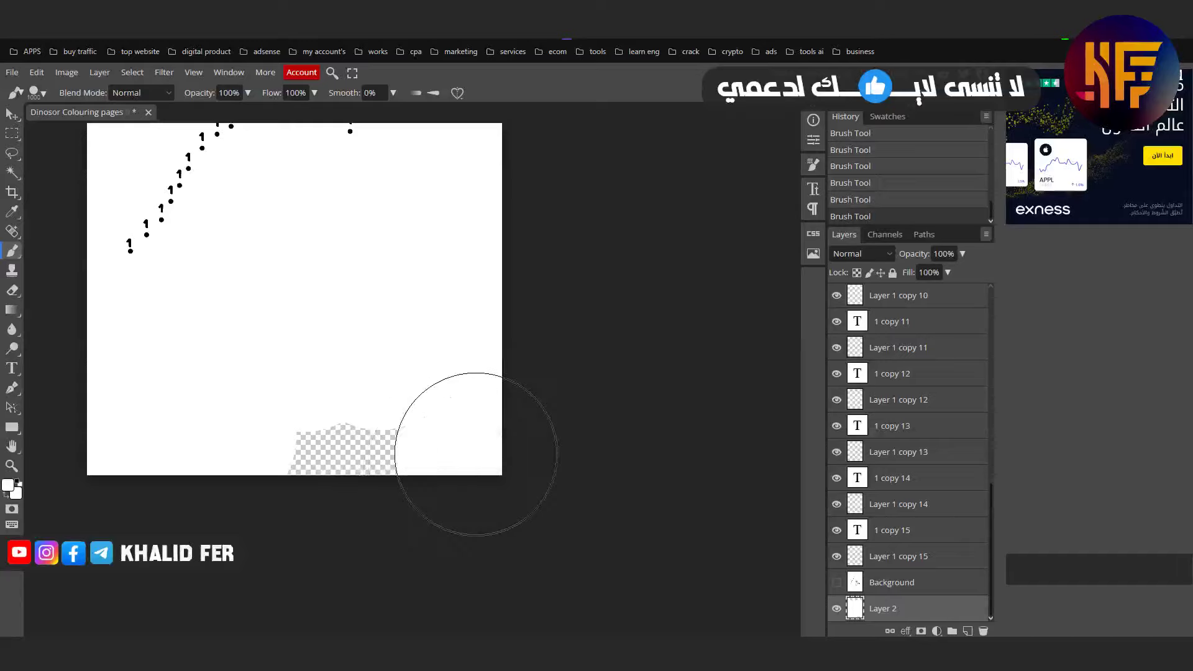
{"action": "left_click", "coordinate": [338, 453]}
Step: Paint the remaining transparent strip along the page's top edge white on Layer 2, and show the Background layer again
{"action": "scroll", "coordinate": [400, 448], "scroll_direction": "up", "scroll_amount": 5}
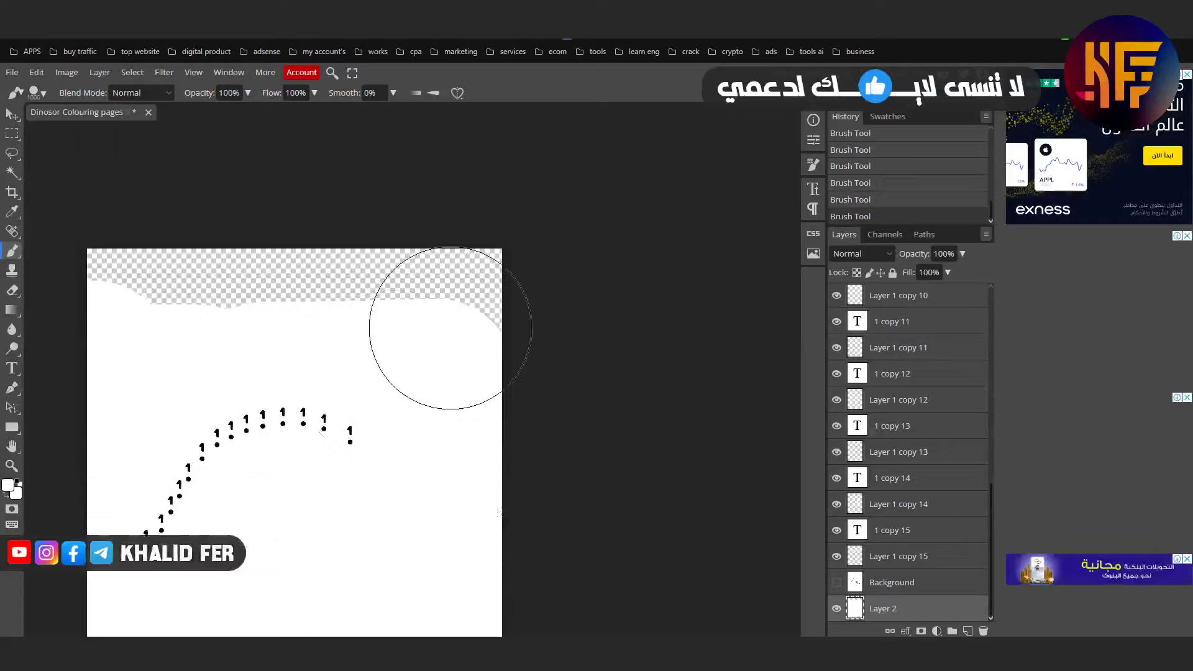
{"action": "left_click", "coordinate": [466, 305]}
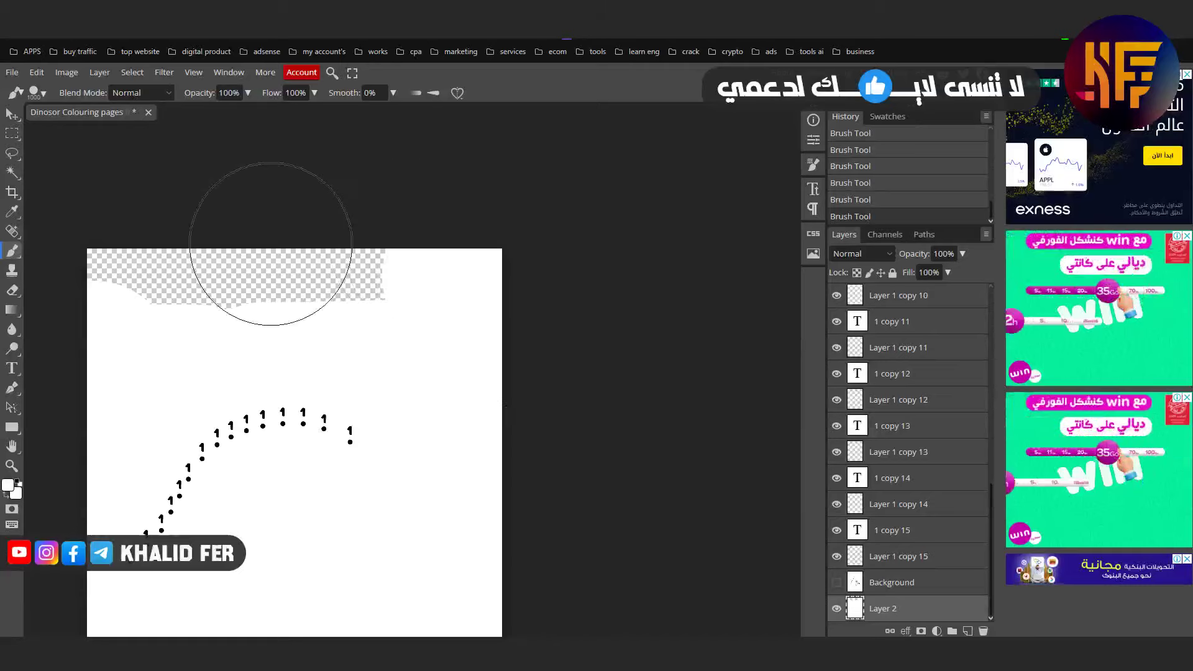
{"action": "left_click", "coordinate": [150, 258]}
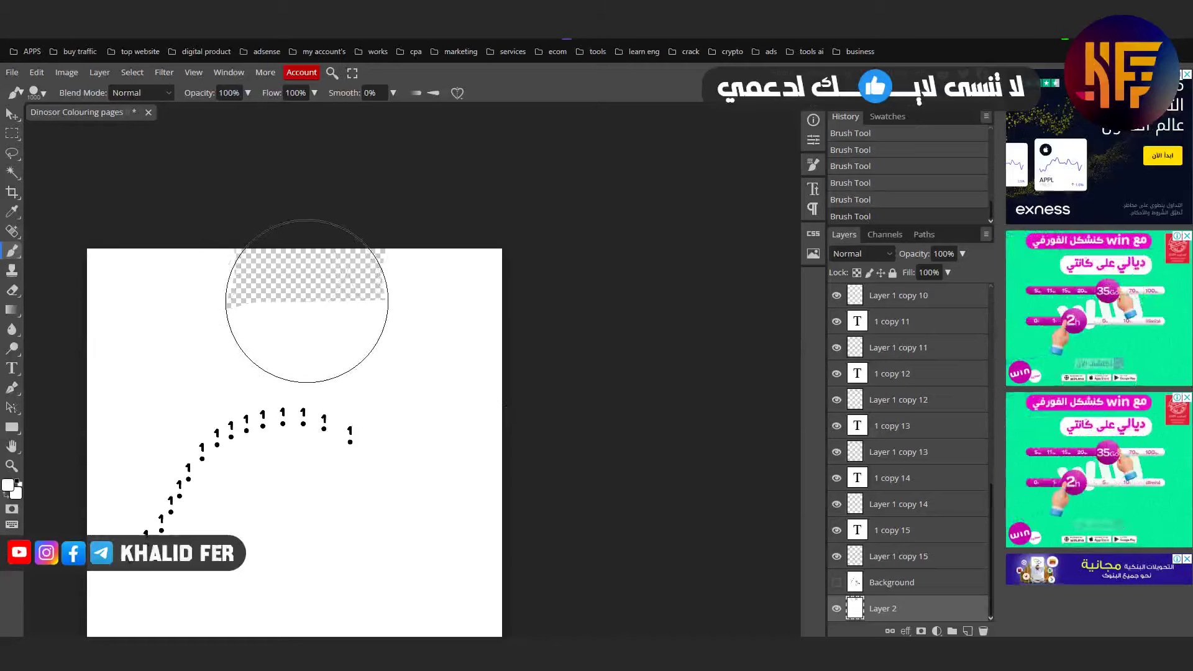
{"action": "left_click", "coordinate": [307, 301]}
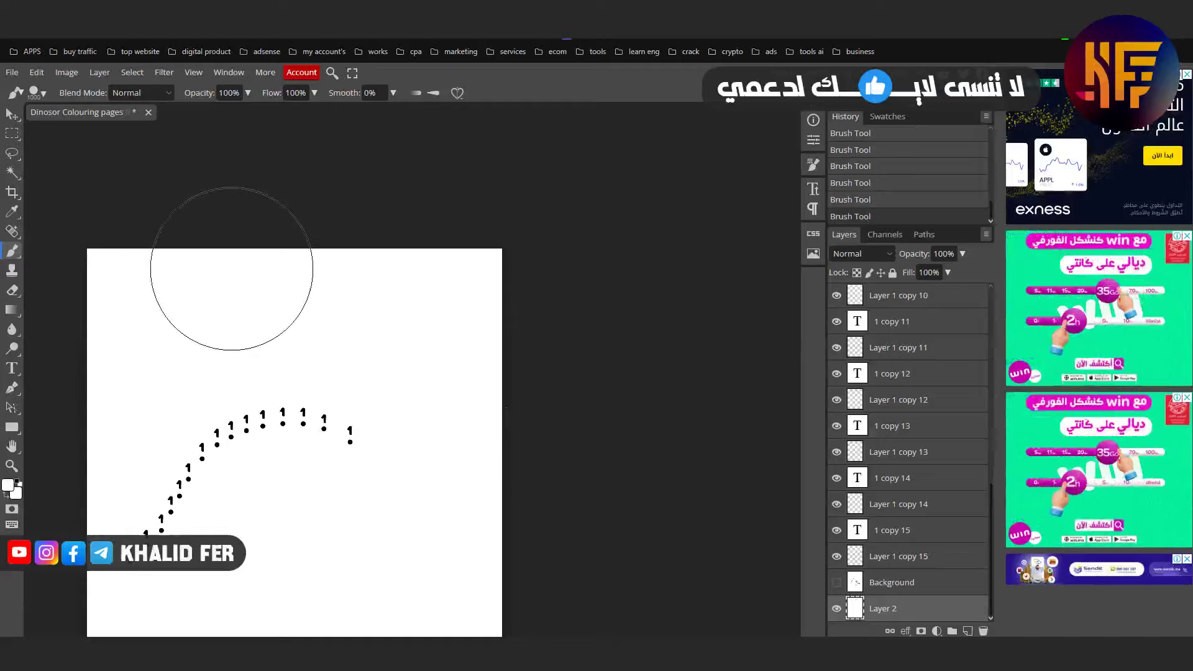
{"action": "scroll", "coordinate": [231, 269], "scroll_direction": "down", "scroll_amount": 3}
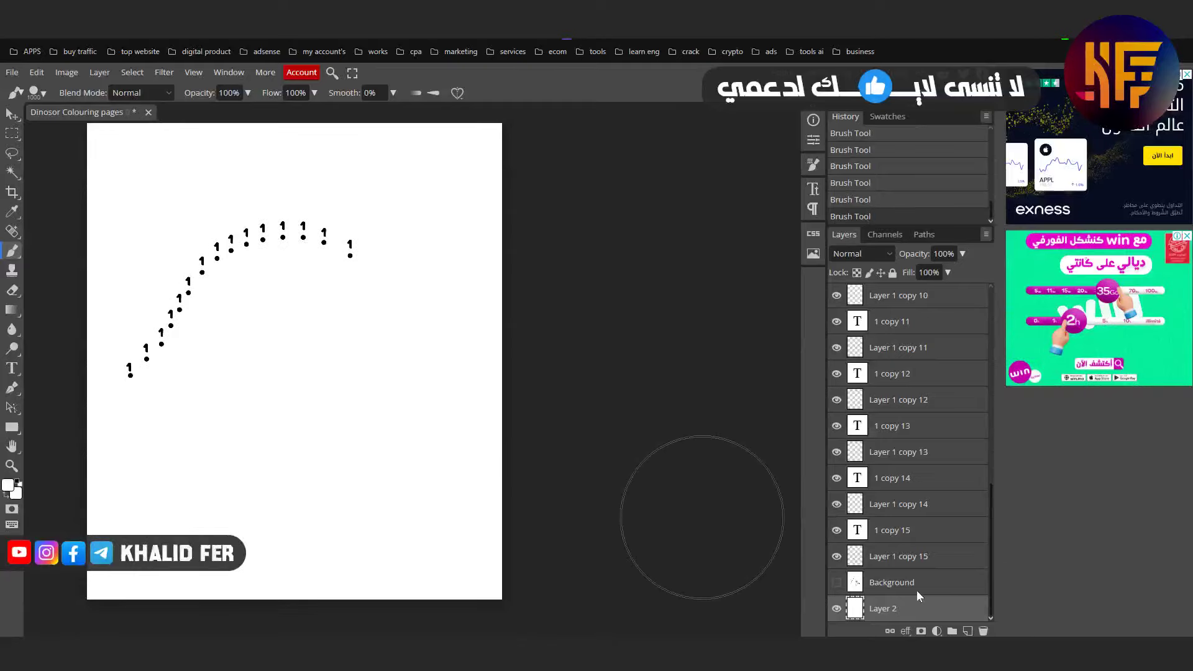
{"action": "left_click", "coordinate": [837, 583]}
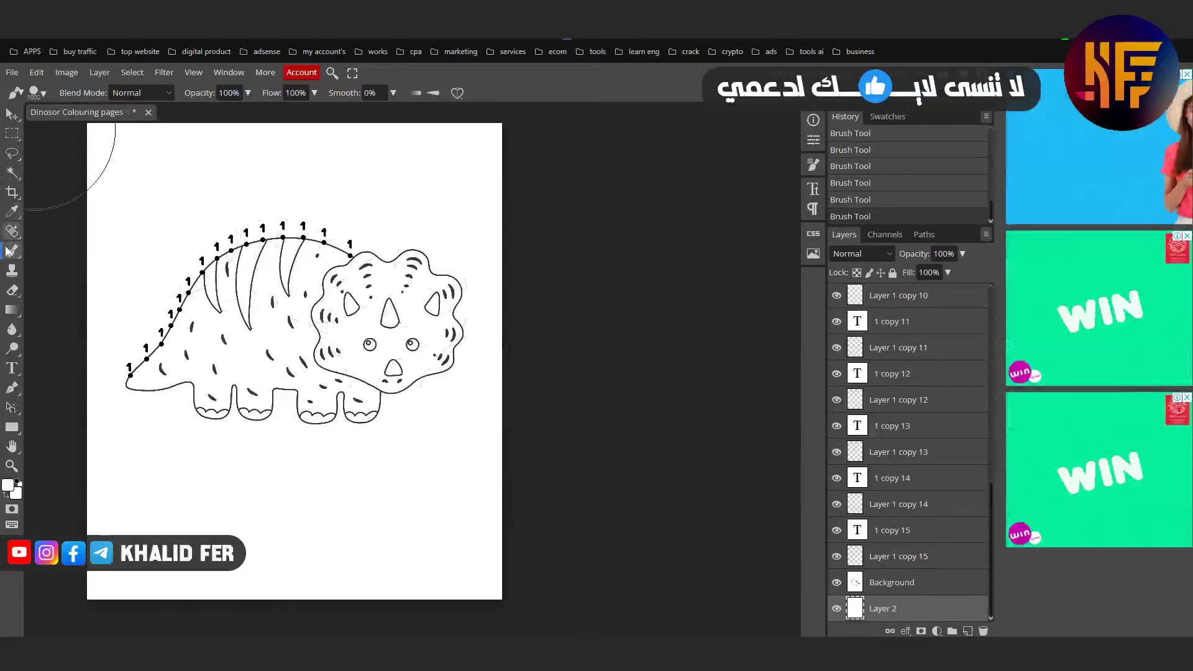
Step: Set the Clone Stamp tool's size to 100 px and its opacity to 33%
{"action": "left_click", "coordinate": [12, 270]}
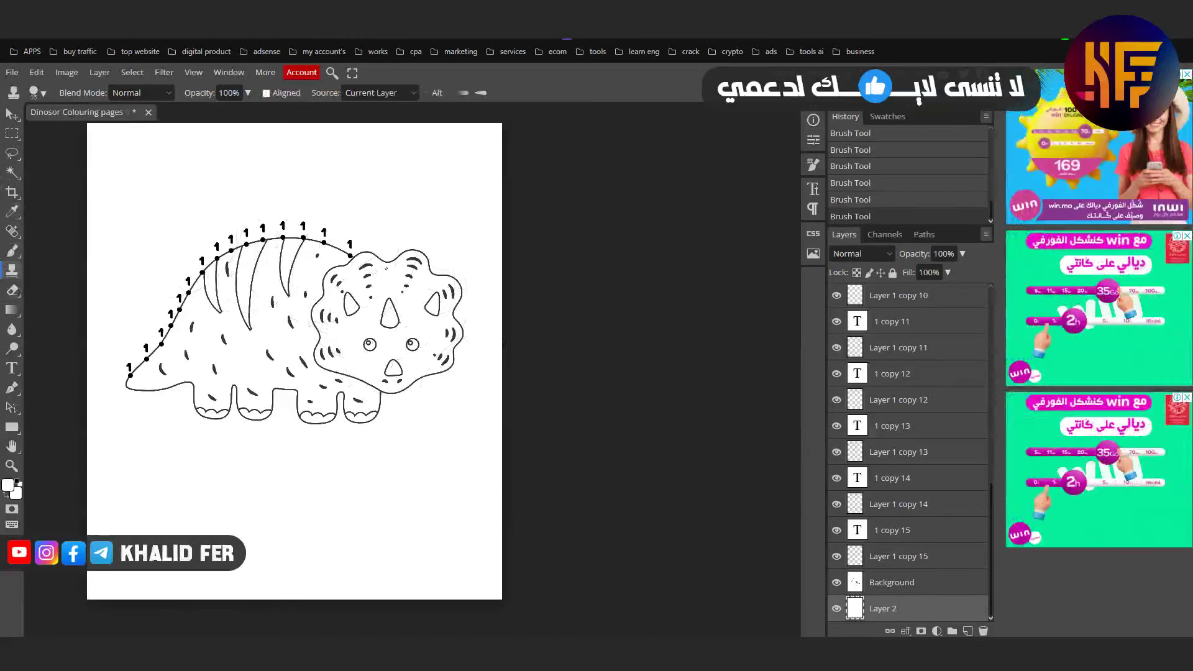
{"action": "left_click", "coordinate": [47, 92]}
{"action": "left_click_drag", "start_coordinate": [116, 127], "coordinate": [156, 131]}
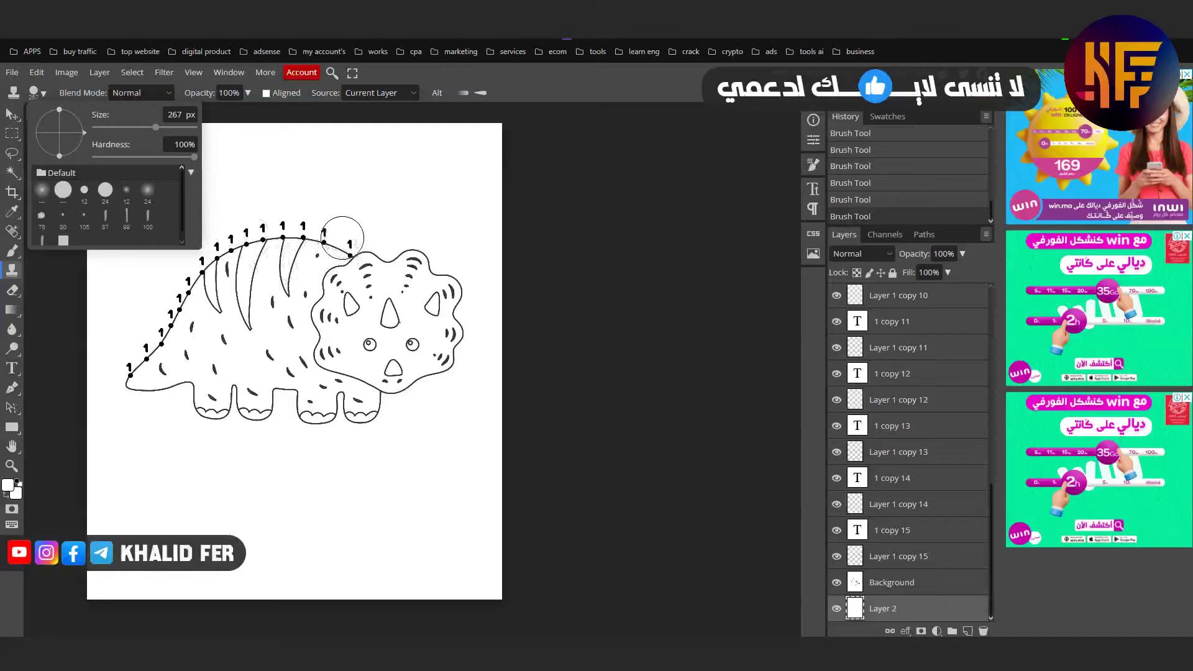
{"action": "left_click_drag", "start_coordinate": [162, 132], "coordinate": [180, 129]}
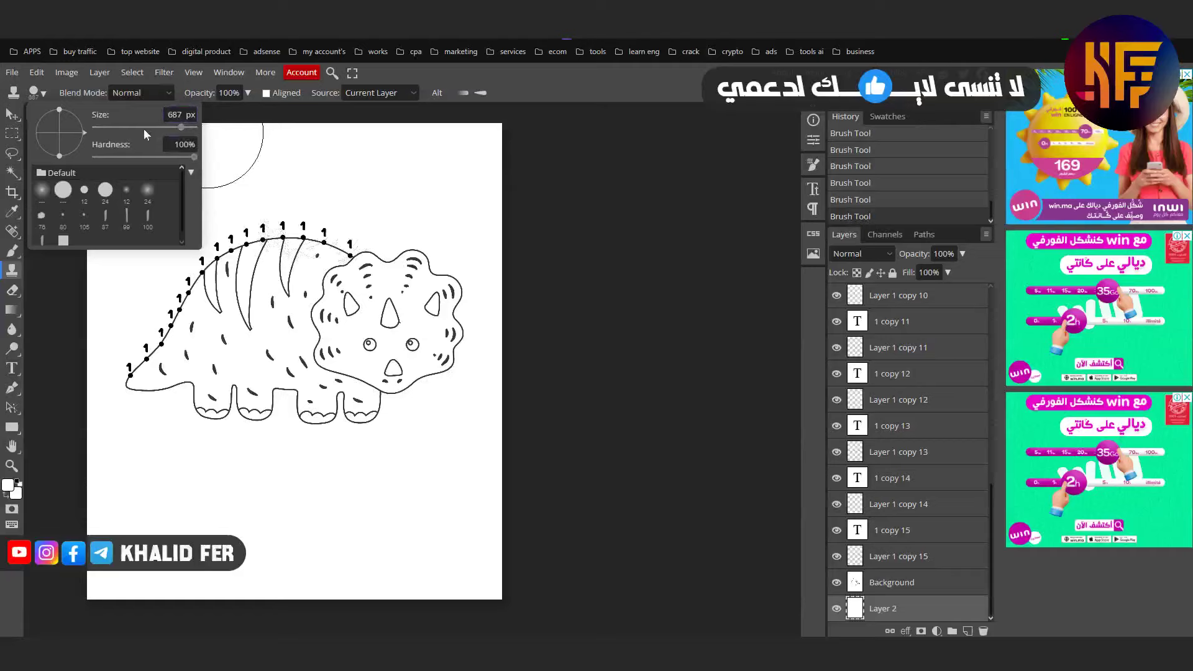
{"action": "left_click_drag", "start_coordinate": [143, 128], "coordinate": [132, 126]}
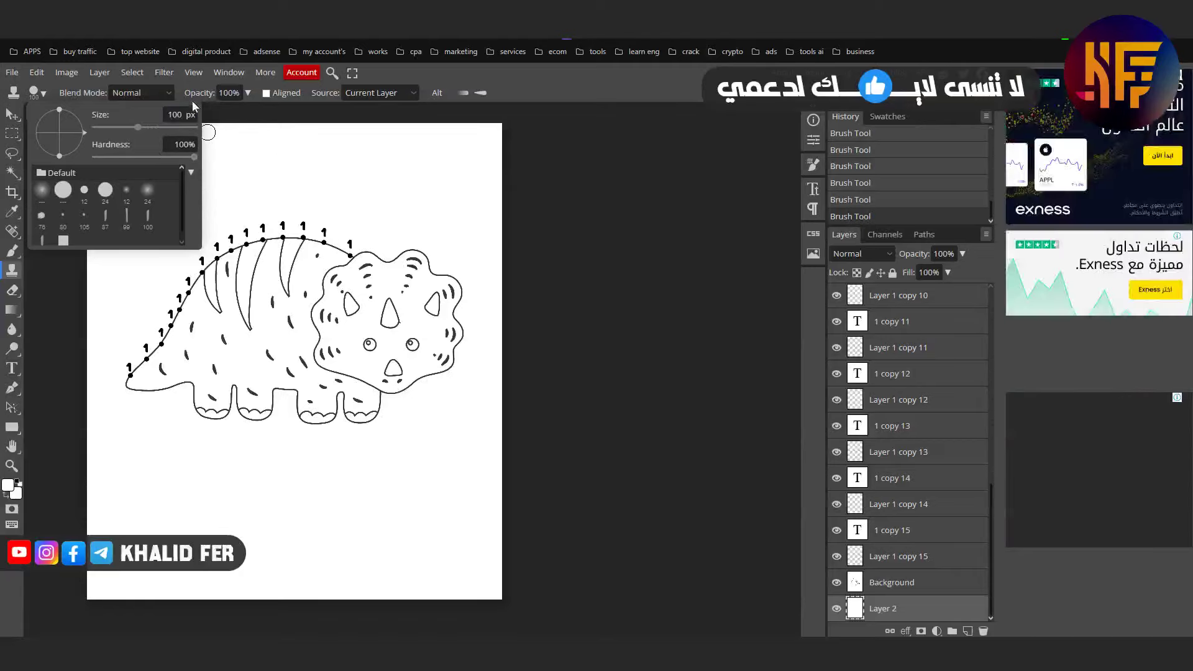
{"action": "left_click", "coordinate": [228, 93]}
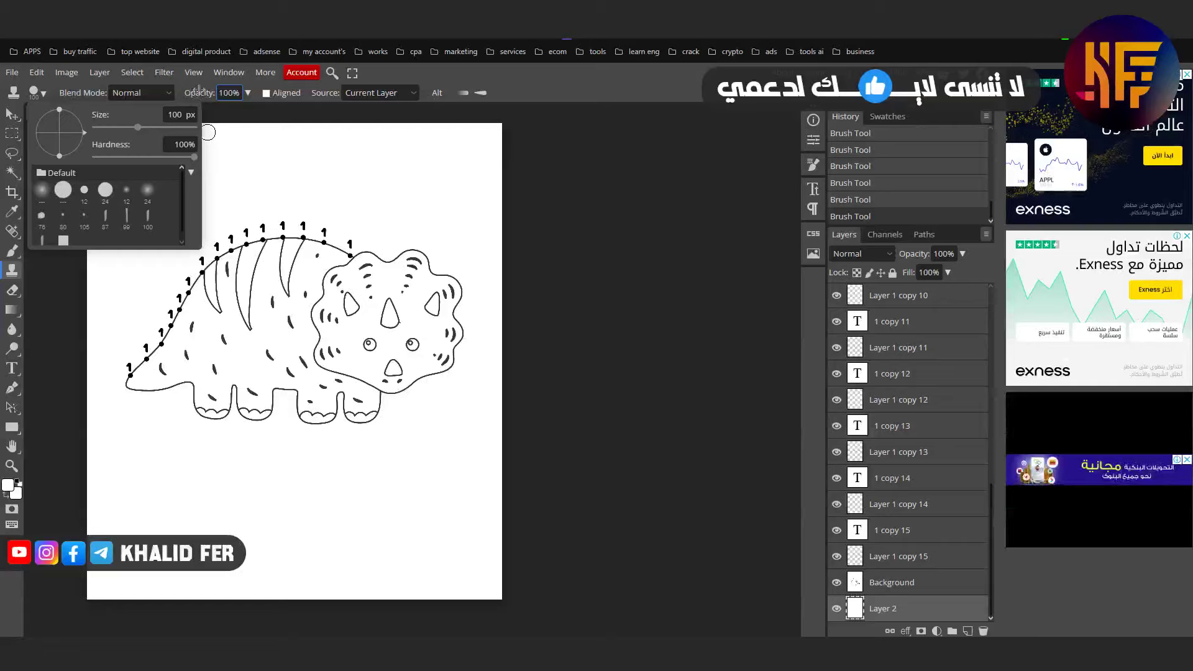
{"action": "type", "text": "33"}
{"action": "key", "text": "shift+Tab"}
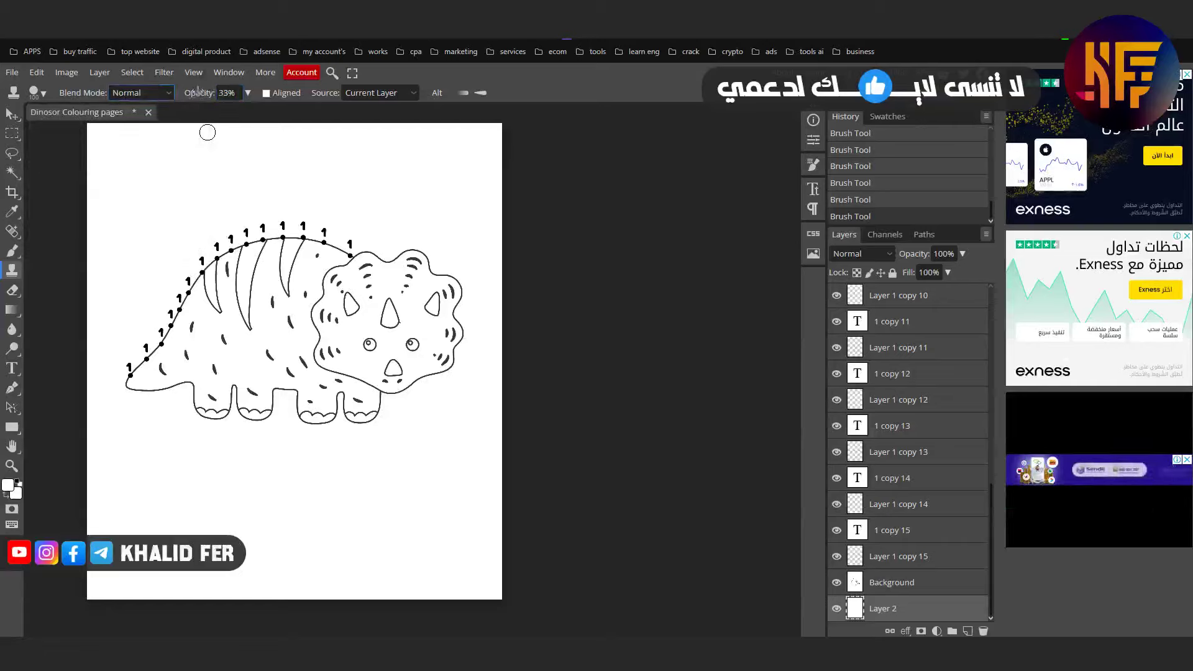
{"action": "left_click_drag", "start_coordinate": [197, 90], "coordinate": [189, 91]}
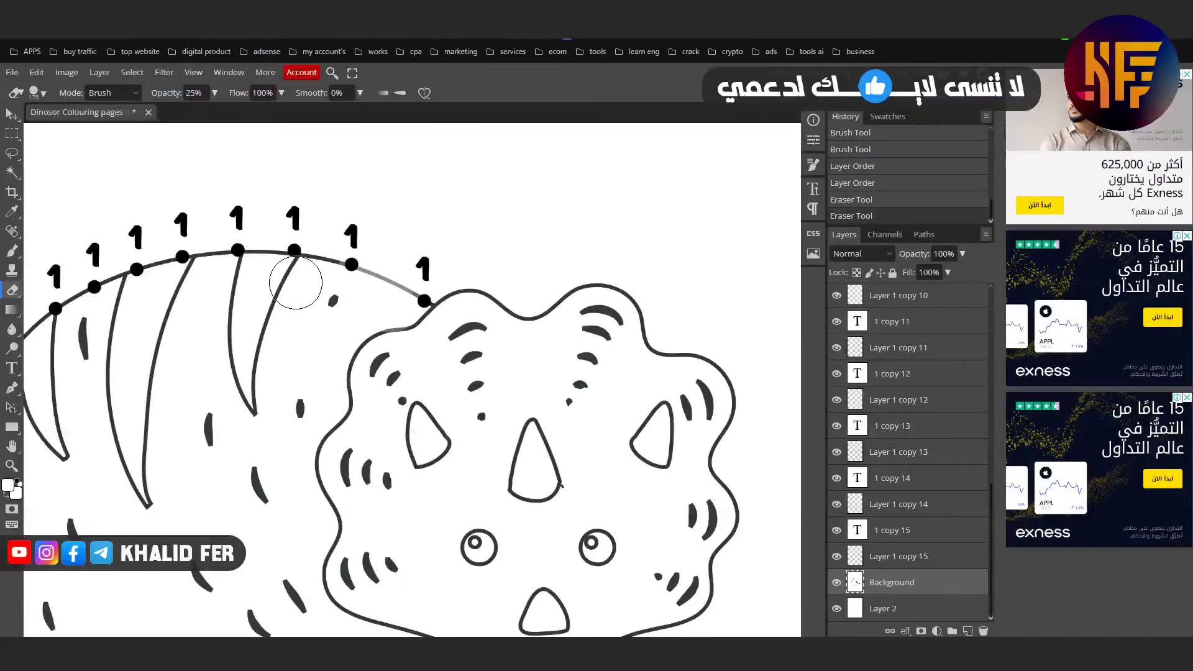
Step: Set the Eraser's opacity to 100% and erase the back outline between the three dots nearest the head on the Background layer
{"action": "mouse_move", "coordinate": [295, 283]}
{"action": "left_mouse_down"}
{"action": "mouse_move", "coordinate": [461, 279]}
{"action": "mouse_move", "coordinate": [336, 249]}
{"action": "mouse_move", "coordinate": [396, 286]}
{"action": "mouse_move", "coordinate": [349, 278]}
{"action": "mouse_move", "coordinate": [344, 246]}
{"action": "mouse_move", "coordinate": [406, 288]}
{"action": "left_mouse_up"}
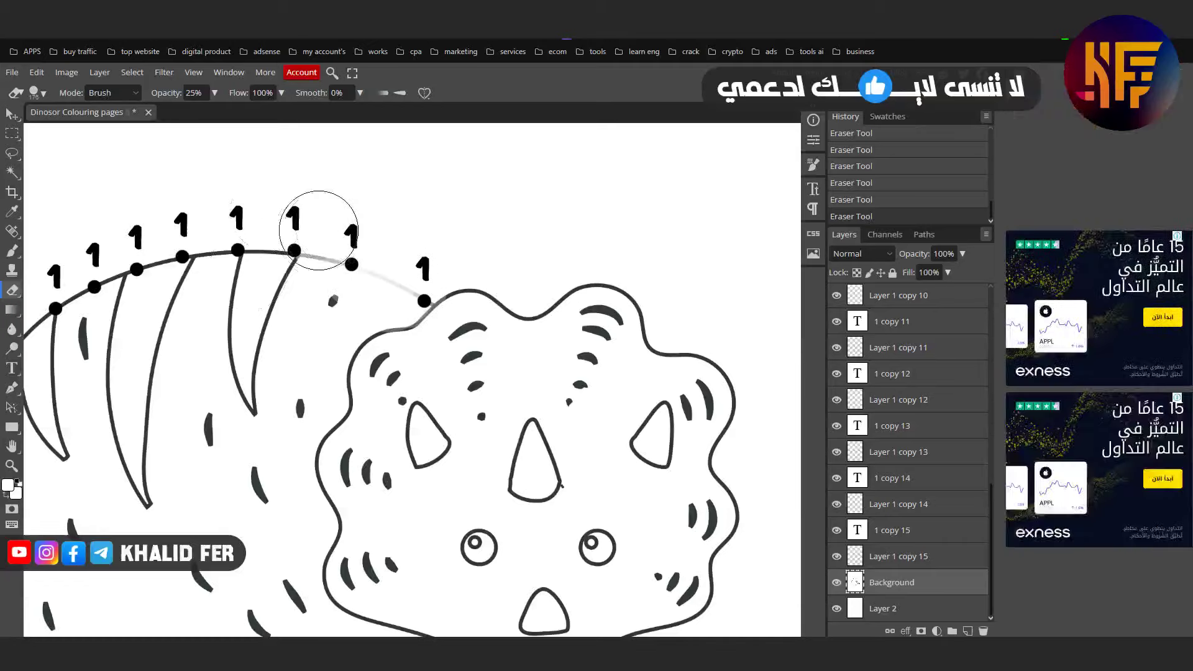
{"action": "double_click", "coordinate": [194, 93]}
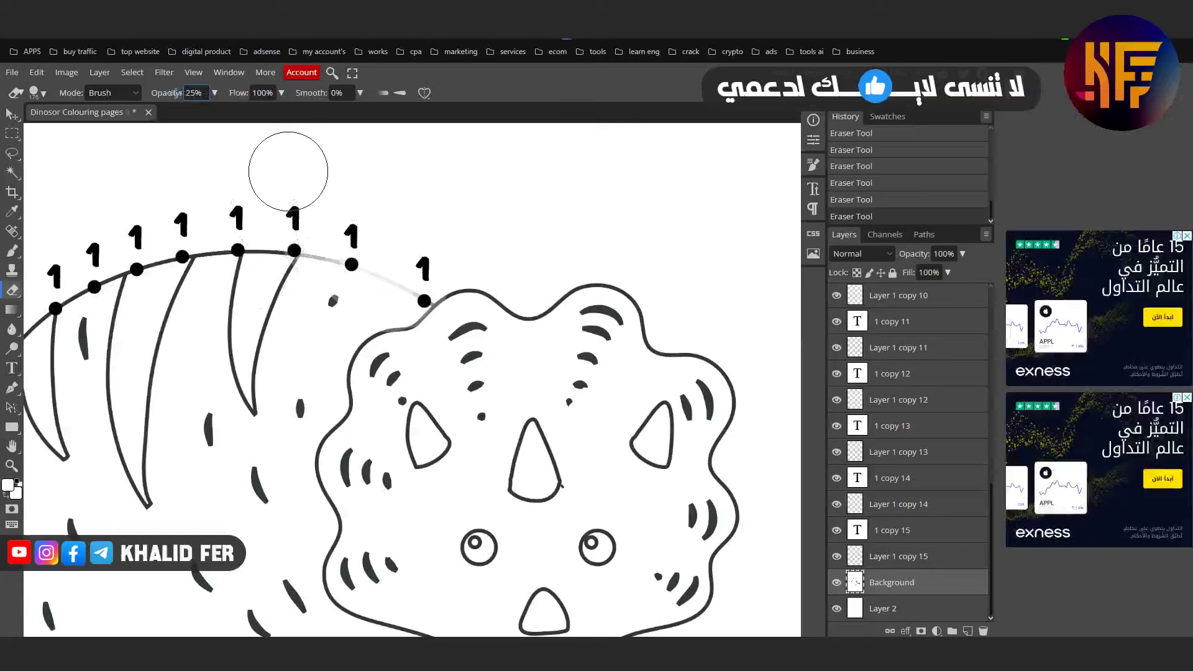
{"action": "type", "text": "100"}
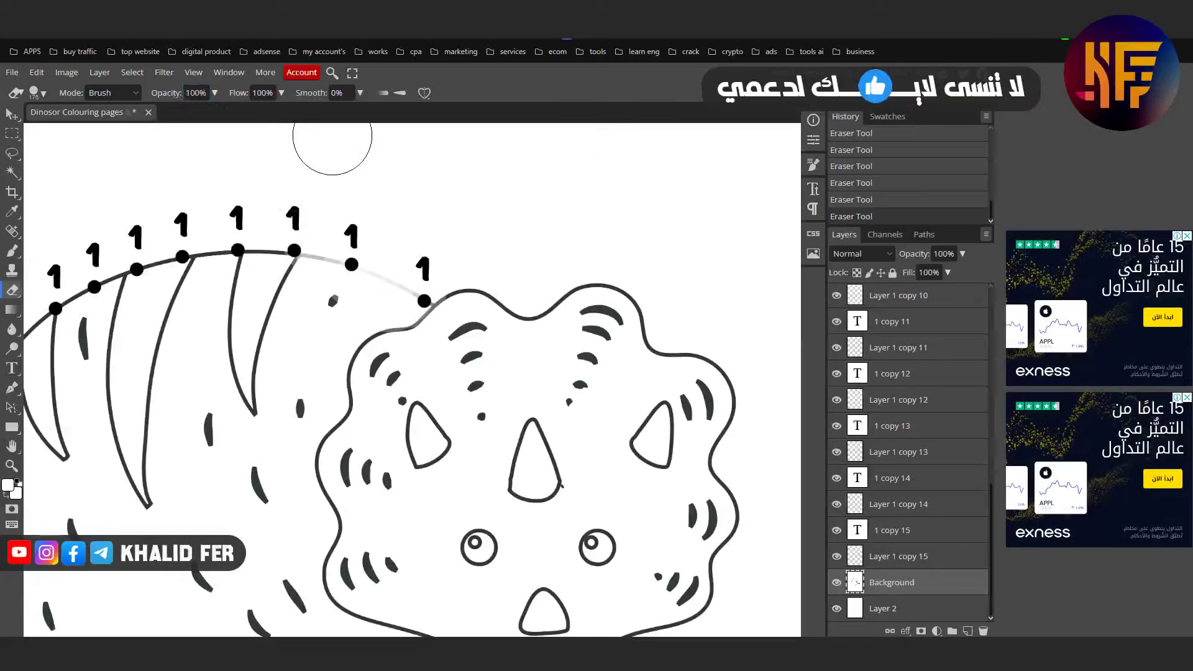
{"action": "scroll", "coordinate": [333, 137], "scroll_direction": "down", "scroll_amount": 2}
{"action": "left_click_drag", "start_coordinate": [360, 186], "coordinate": [391, 177]}
{"action": "scroll", "coordinate": [392, 177], "scroll_direction": "up", "scroll_amount": 2}
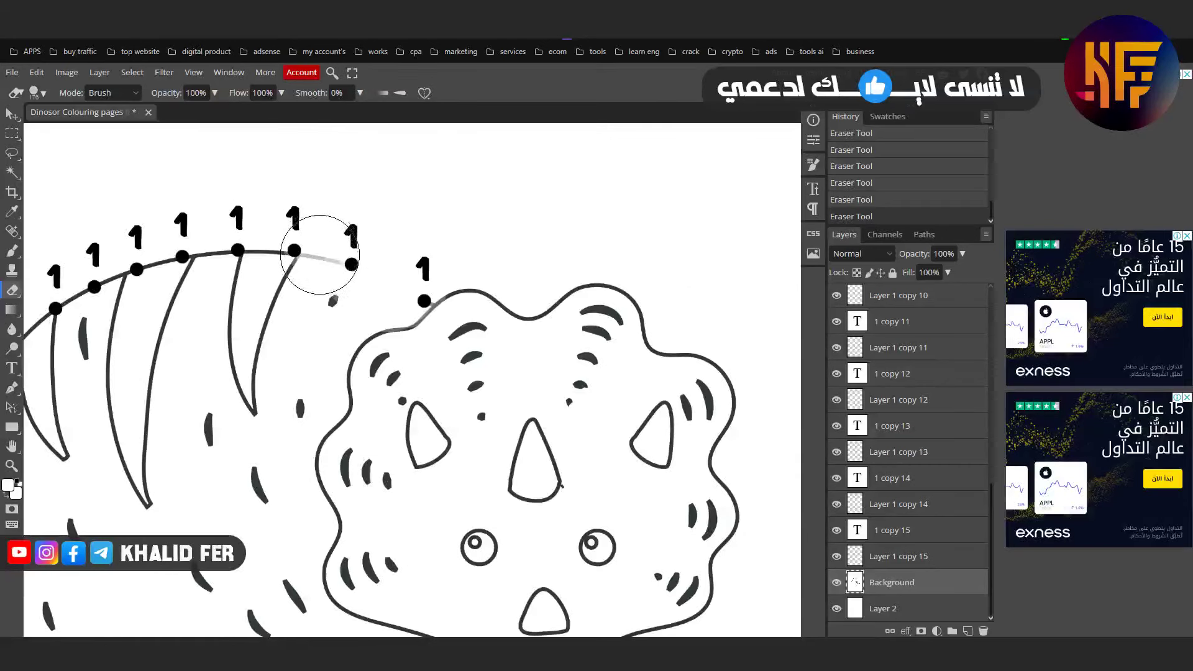
{"action": "mouse_move", "coordinate": [314, 253]}
{"action": "left_mouse_down"}
{"action": "mouse_move", "coordinate": [346, 258]}
{"action": "mouse_move", "coordinate": [333, 259]}
{"action": "left_mouse_up"}
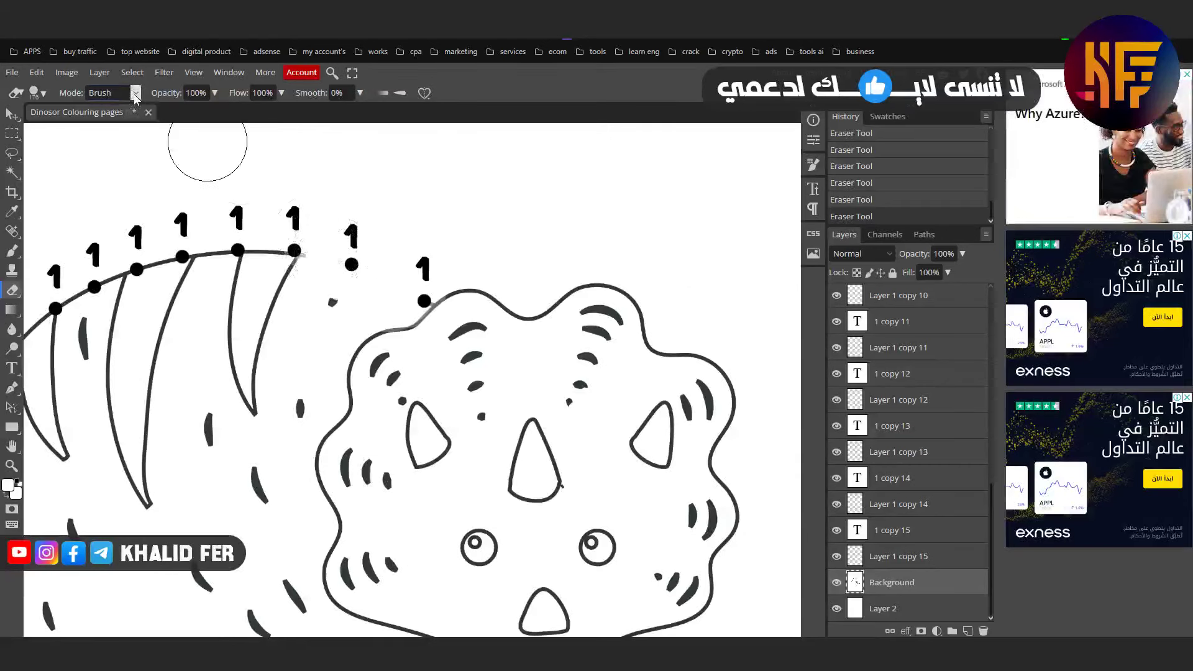
Step: Reduce the Eraser's size to 68 px and erase the next two outline segments along the back towards the tail, undoing the last extra stroke
{"action": "left_click", "coordinate": [43, 94]}
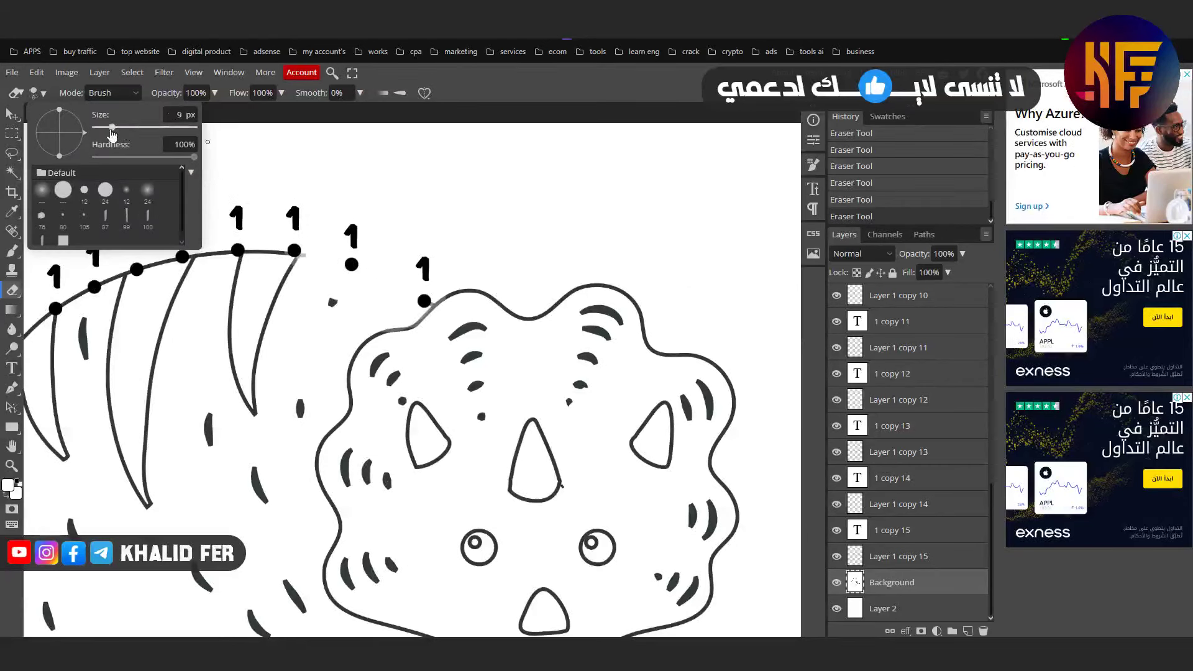
{"action": "mouse_move", "coordinate": [147, 127]}
{"action": "left_mouse_down"}
{"action": "mouse_move", "coordinate": [112, 127]}
{"action": "mouse_move", "coordinate": [130, 127]}
{"action": "left_mouse_up"}
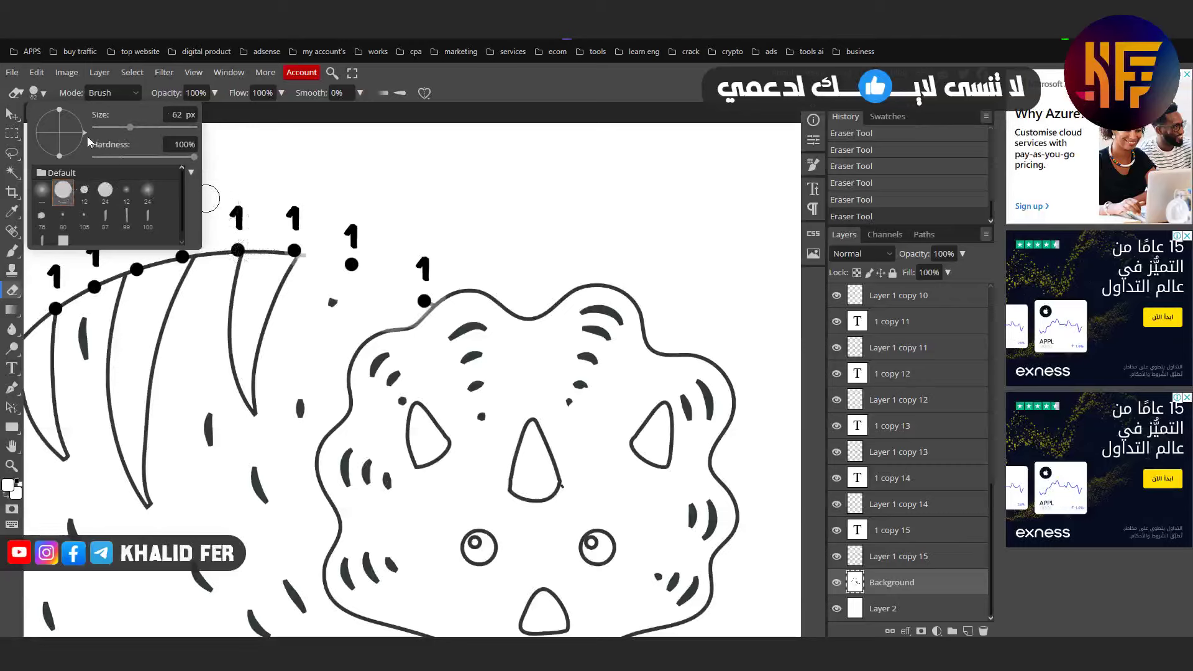
{"action": "left_click_drag", "start_coordinate": [129, 126], "coordinate": [115, 126]}
{"action": "left_click", "coordinate": [125, 127]}
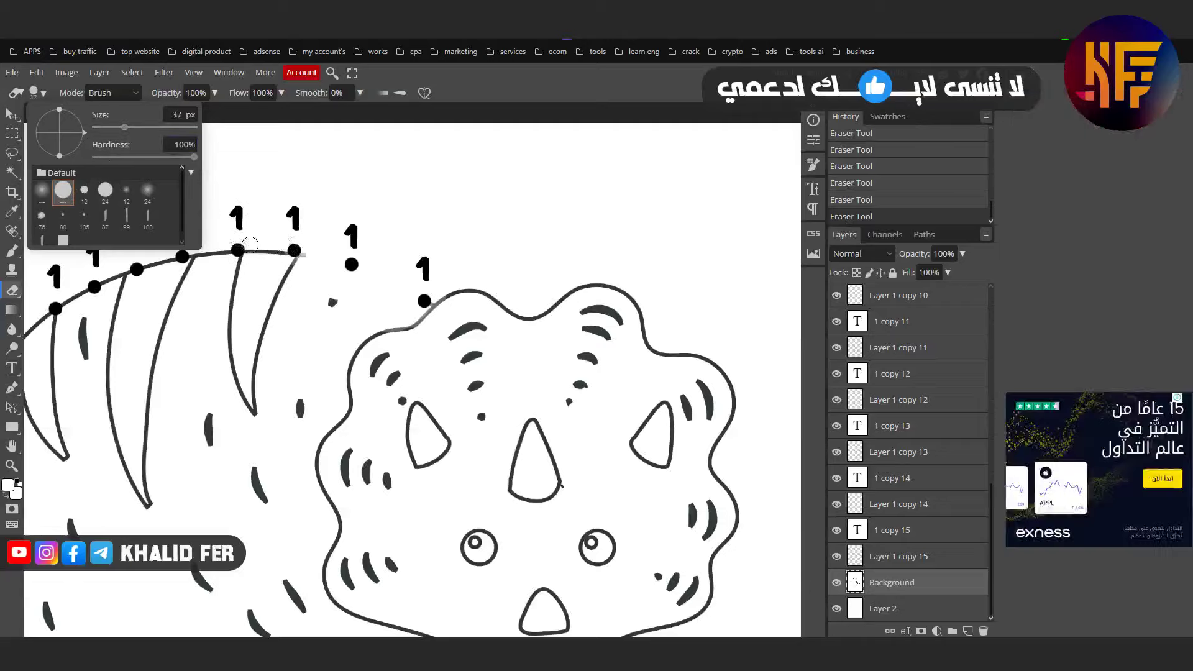
{"action": "left_click_drag", "start_coordinate": [124, 129], "coordinate": [132, 128]}
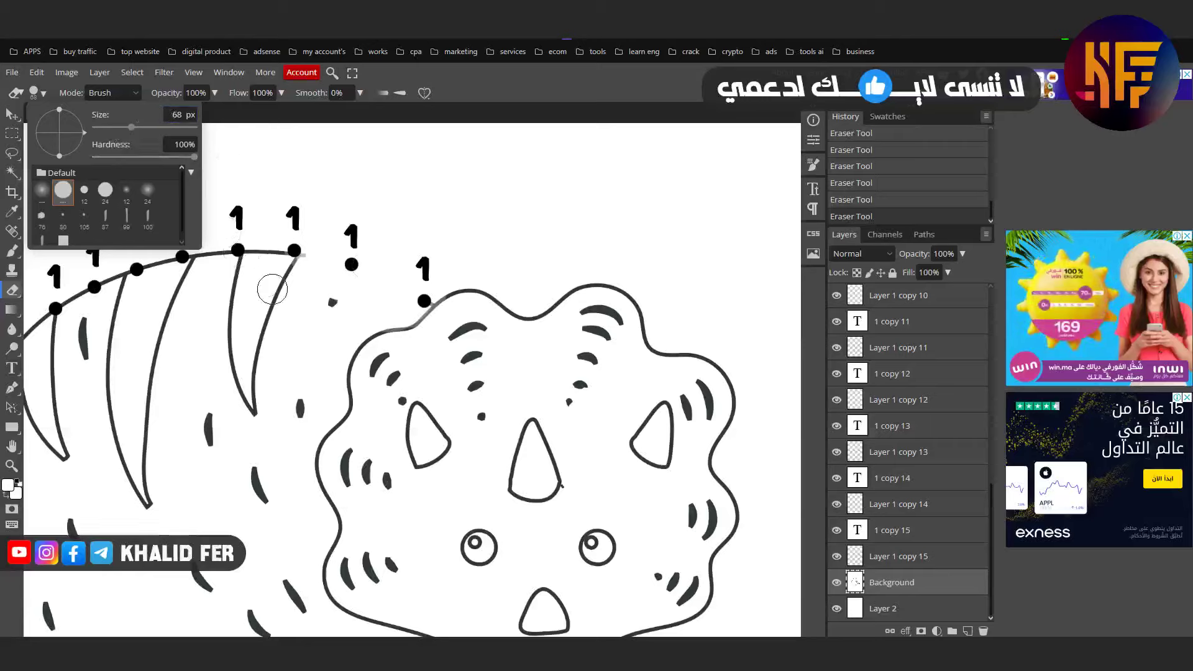
{"action": "left_click_drag", "start_coordinate": [267, 239], "coordinate": [282, 256]}
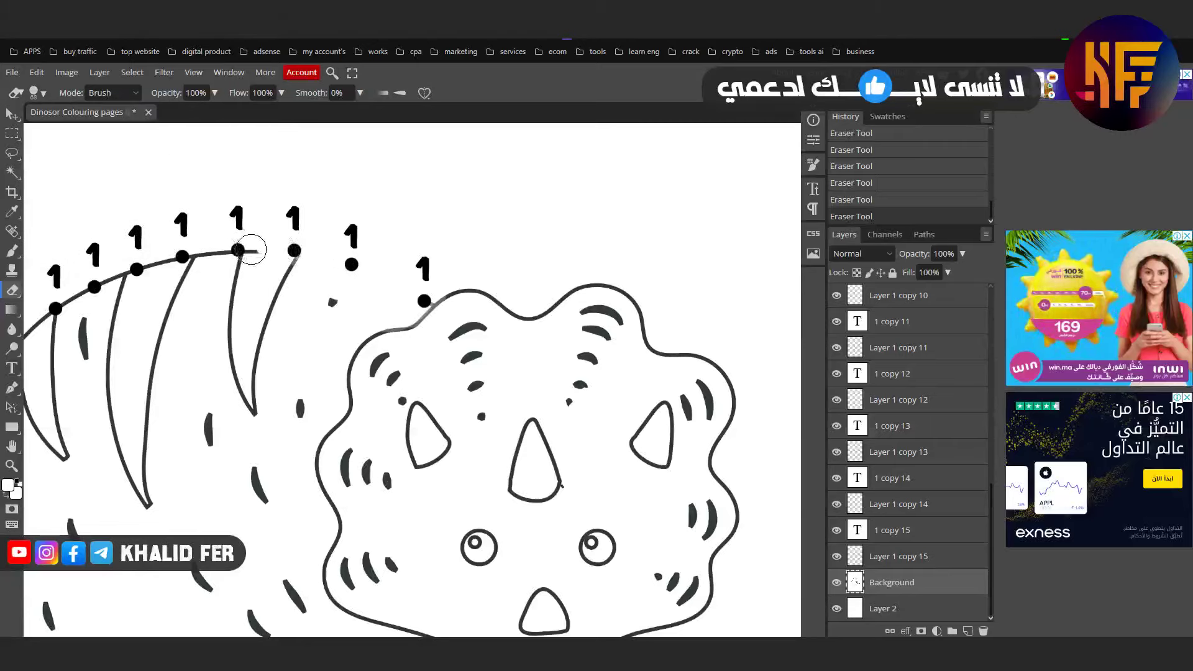
{"action": "left_click_drag", "start_coordinate": [257, 254], "coordinate": [202, 253]}
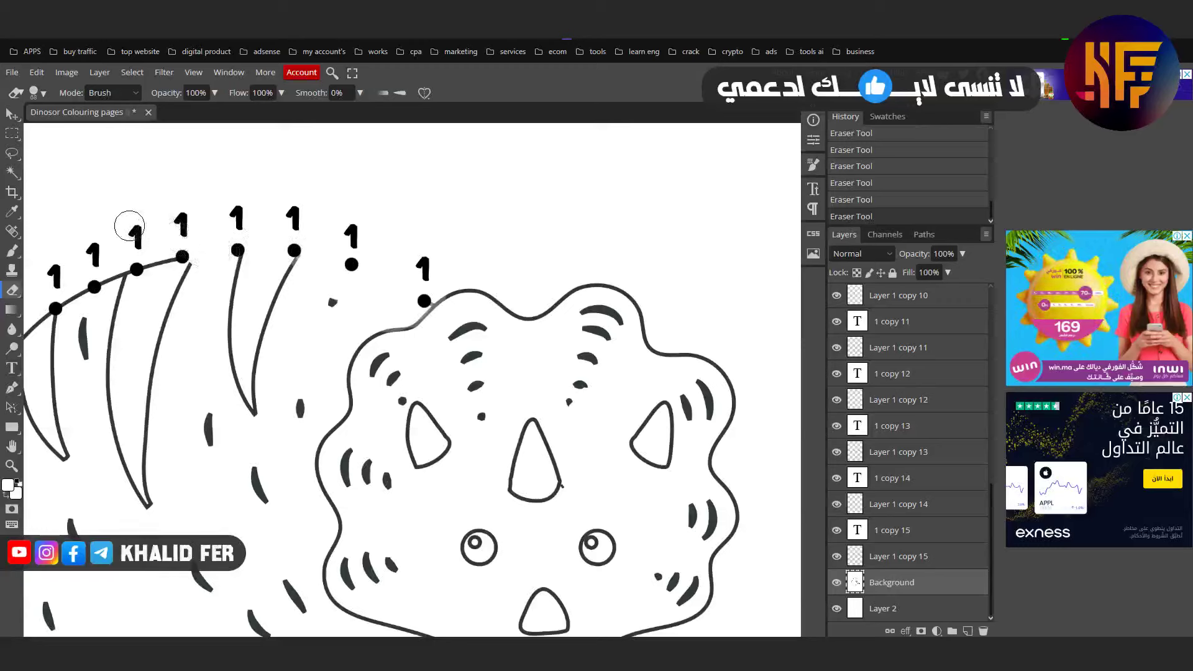
{"action": "key", "text": "ctrl+z"}
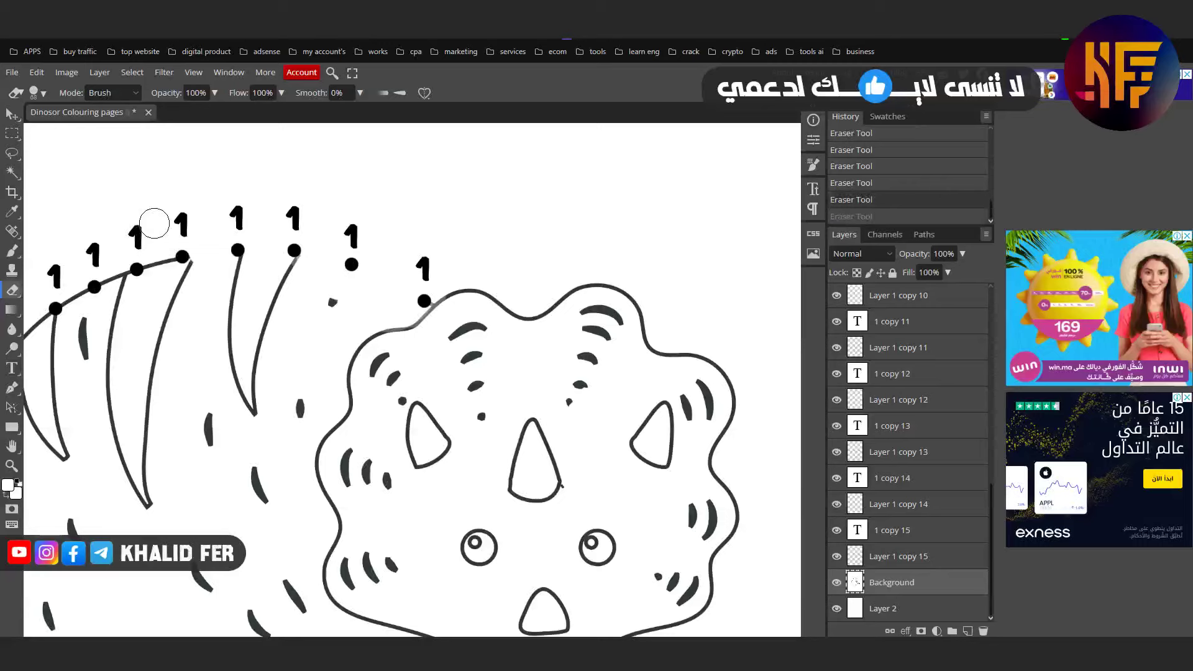
Step: Keep the number 1 on the dot nearest the head and relabel the second dot along the back as 2
{"action": "scroll", "coordinate": [154, 223], "scroll_direction": "down", "scroll_amount": 2}
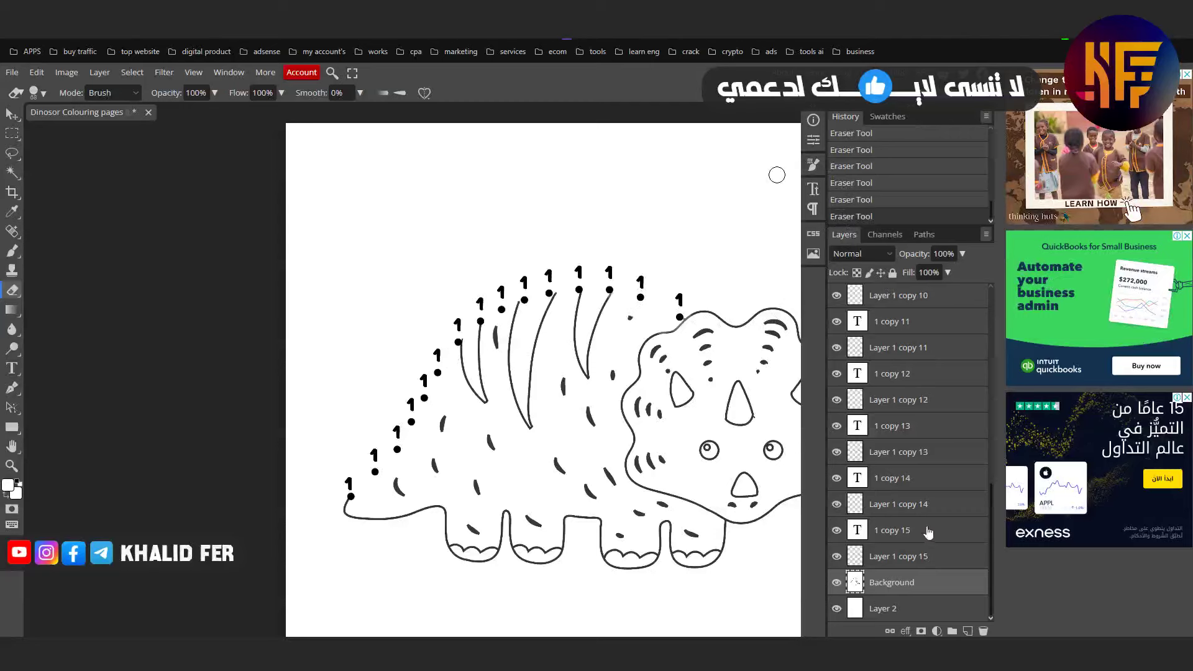
{"action": "left_click", "coordinate": [908, 556]}
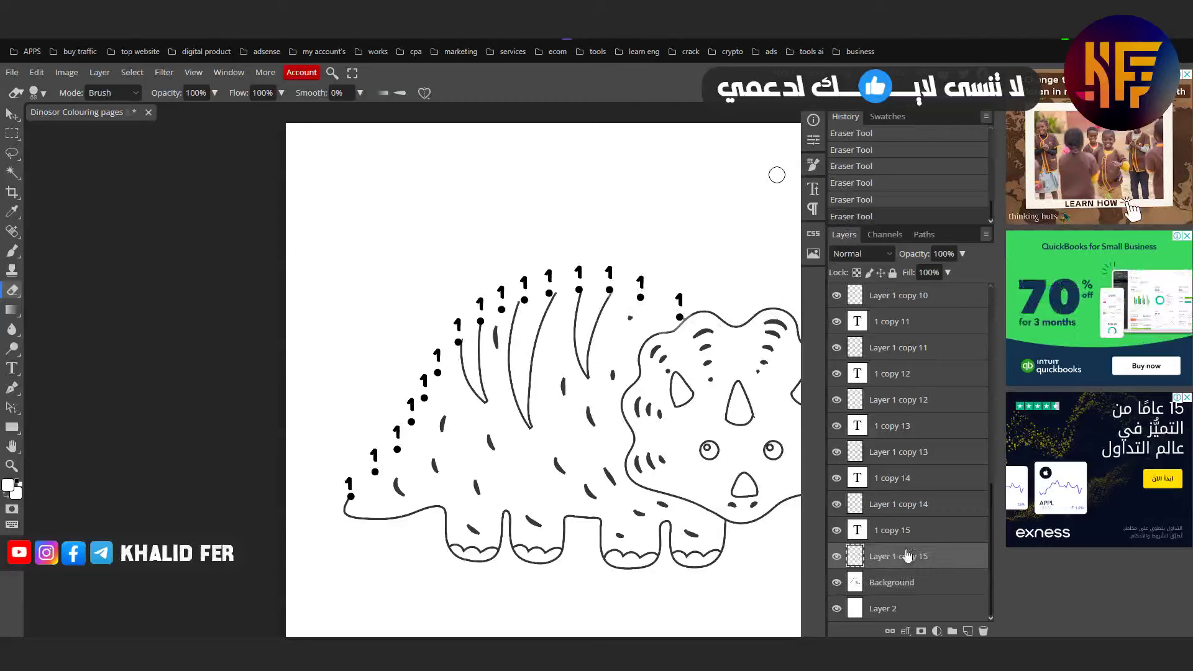
{"action": "left_click", "coordinate": [855, 531]}
{"action": "double_click", "coordinate": [855, 530]}
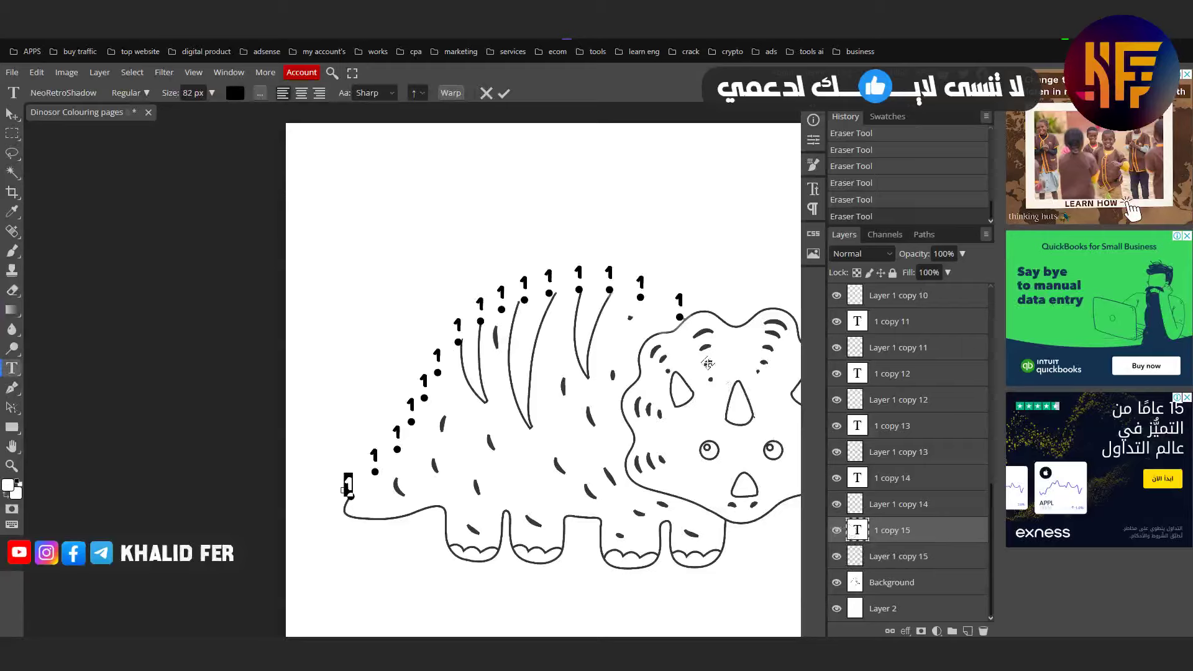
{"action": "scroll", "coordinate": [954, 458], "scroll_direction": "up", "scroll_amount": 10}
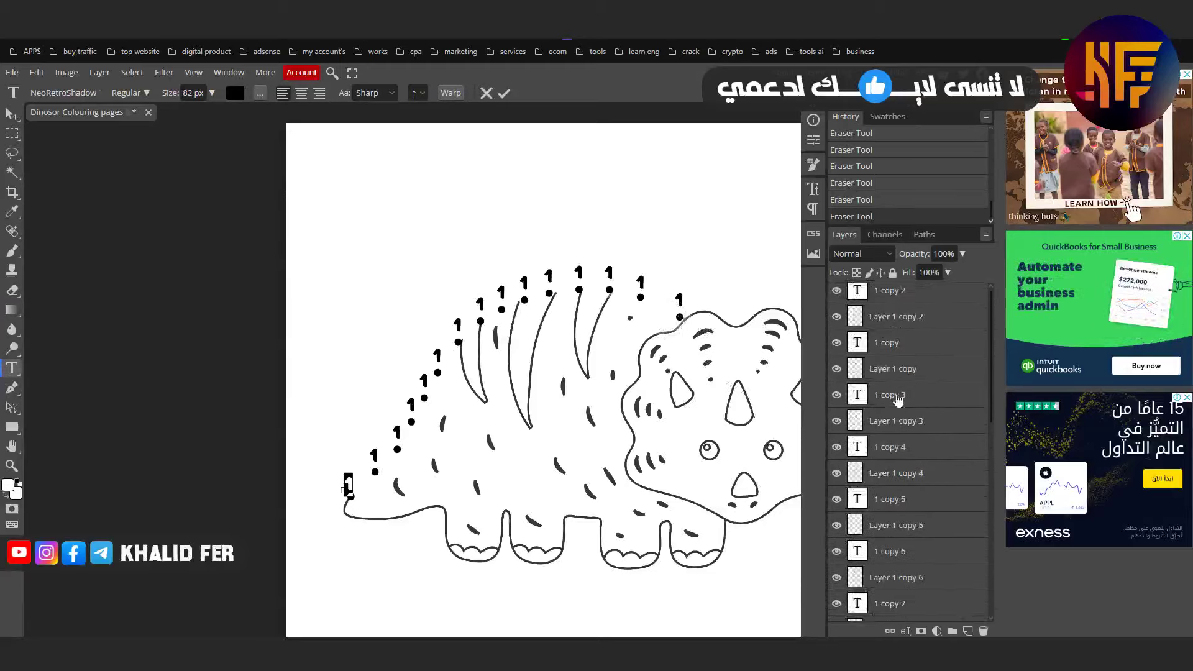
{"action": "left_click", "coordinate": [859, 298]}
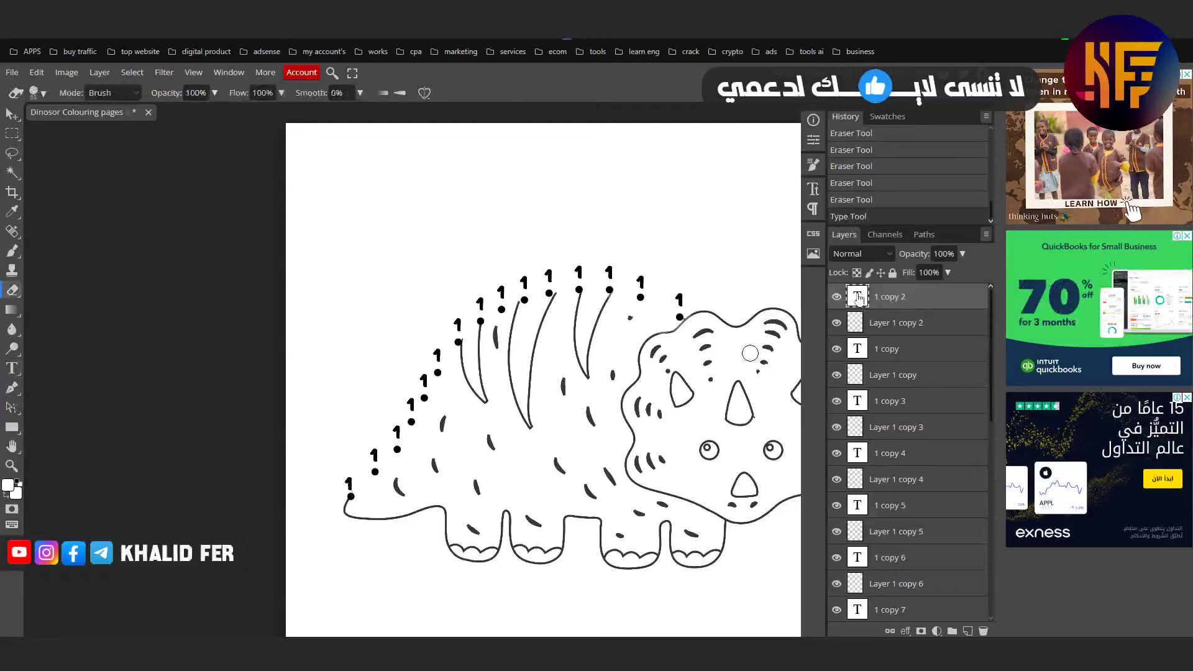
{"action": "double_click", "coordinate": [858, 297]}
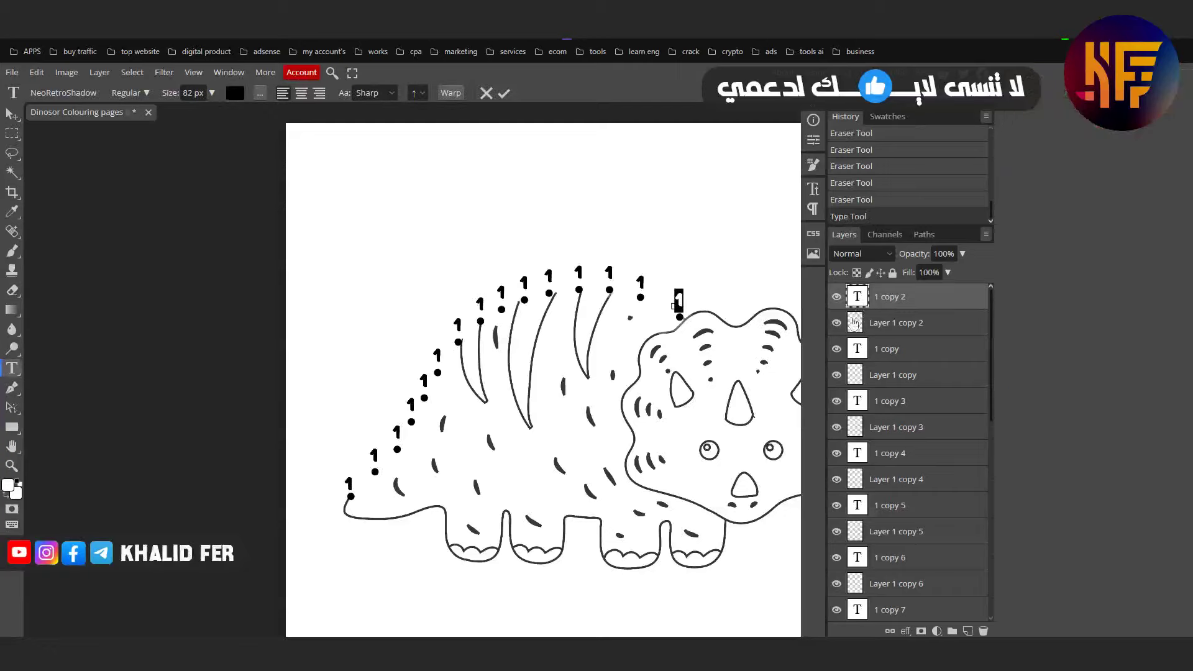
{"action": "double_click", "coordinate": [856, 351]}
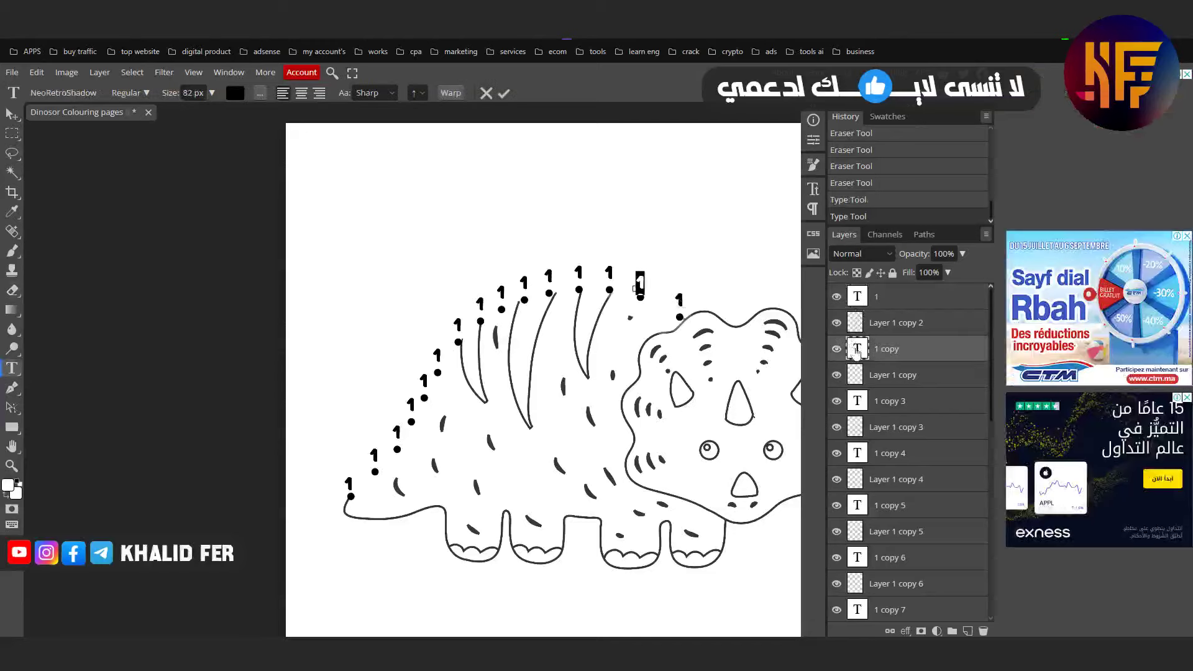
{"action": "type", "text": "2"}
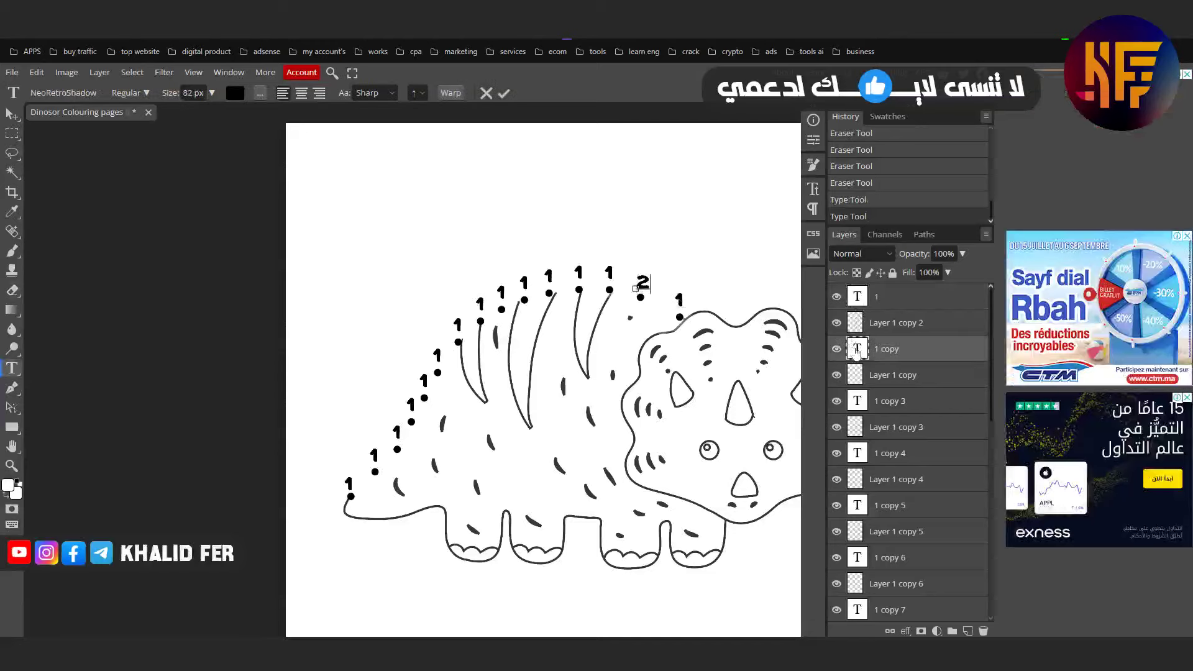
Step: Relabel the third dot from the head as 3 and set that number layer's opacity to 100%
{"action": "double_click", "coordinate": [858, 401]}
{"action": "key", "text": "Escape"}
{"action": "key", "text": "3"}
{"action": "key", "text": "e"}
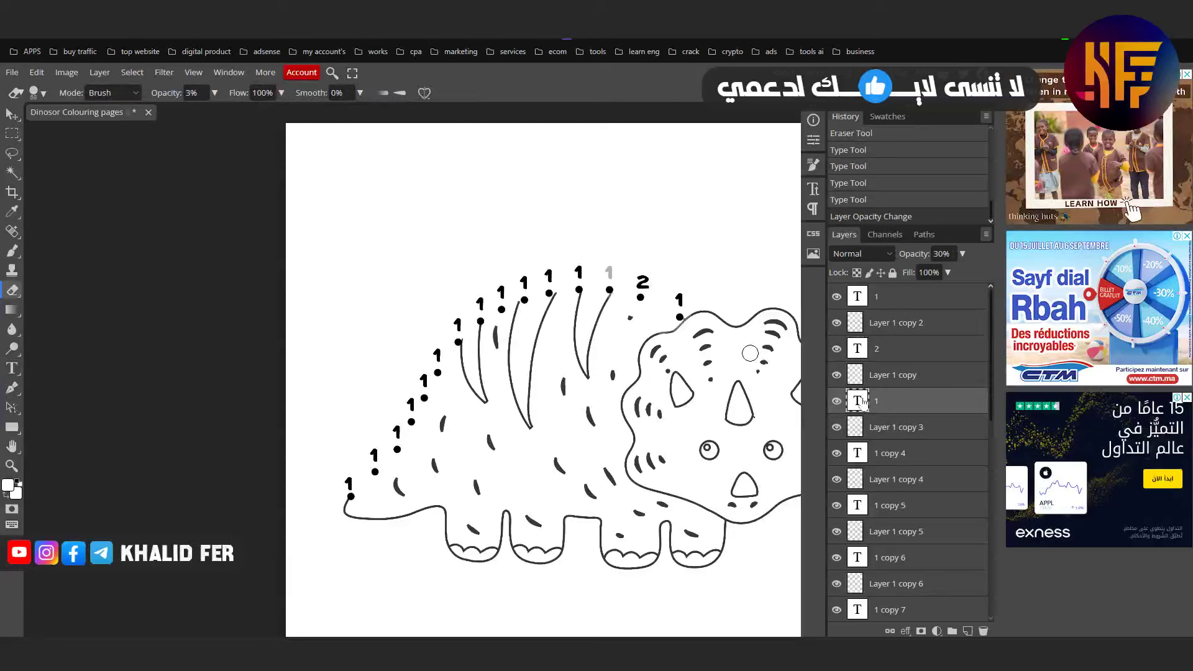
{"action": "double_click", "coordinate": [860, 402]}
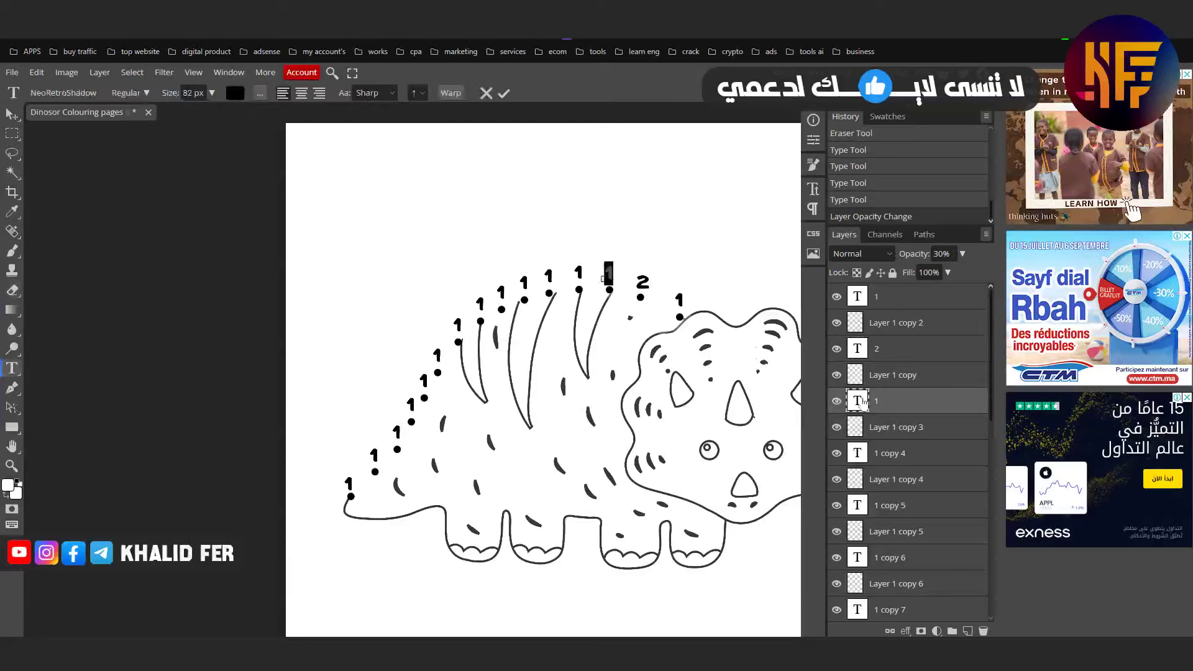
{"action": "type", "text": "3"}
{"action": "left_click_drag", "start_coordinate": [940, 253], "coordinate": [951, 249]}
{"action": "key", "text": "e"}
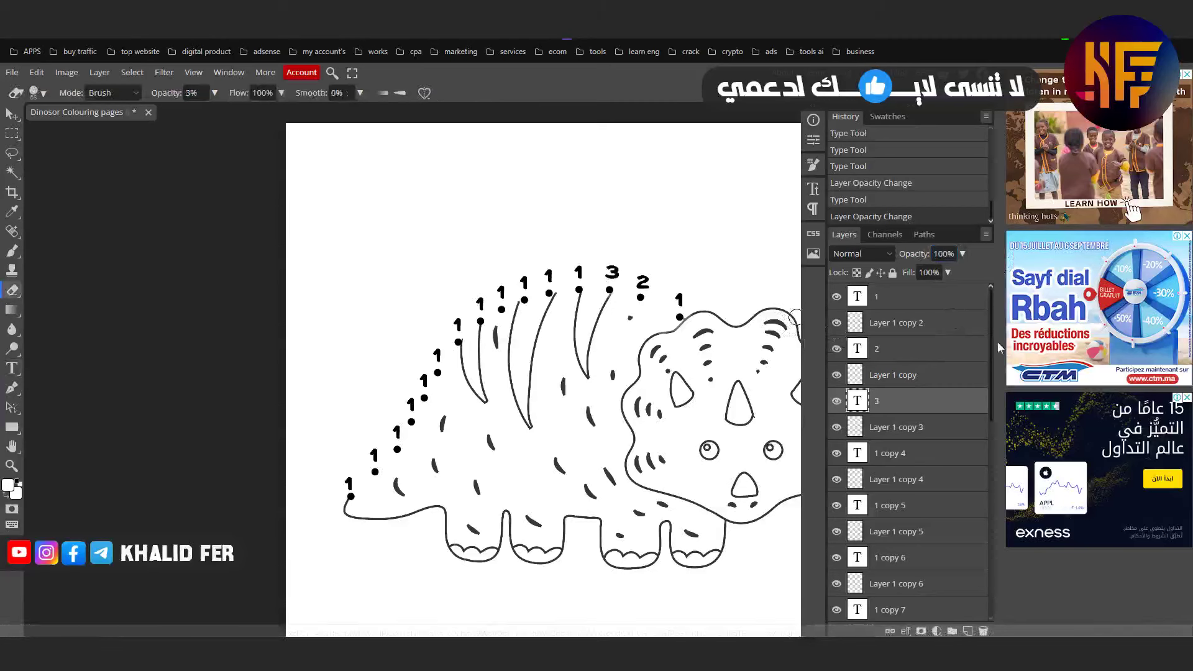
Step: Relabel the fourth dot from the head as 4 and restore the number 3 layer's opacity to 100%
{"action": "double_click", "coordinate": [858, 452]}
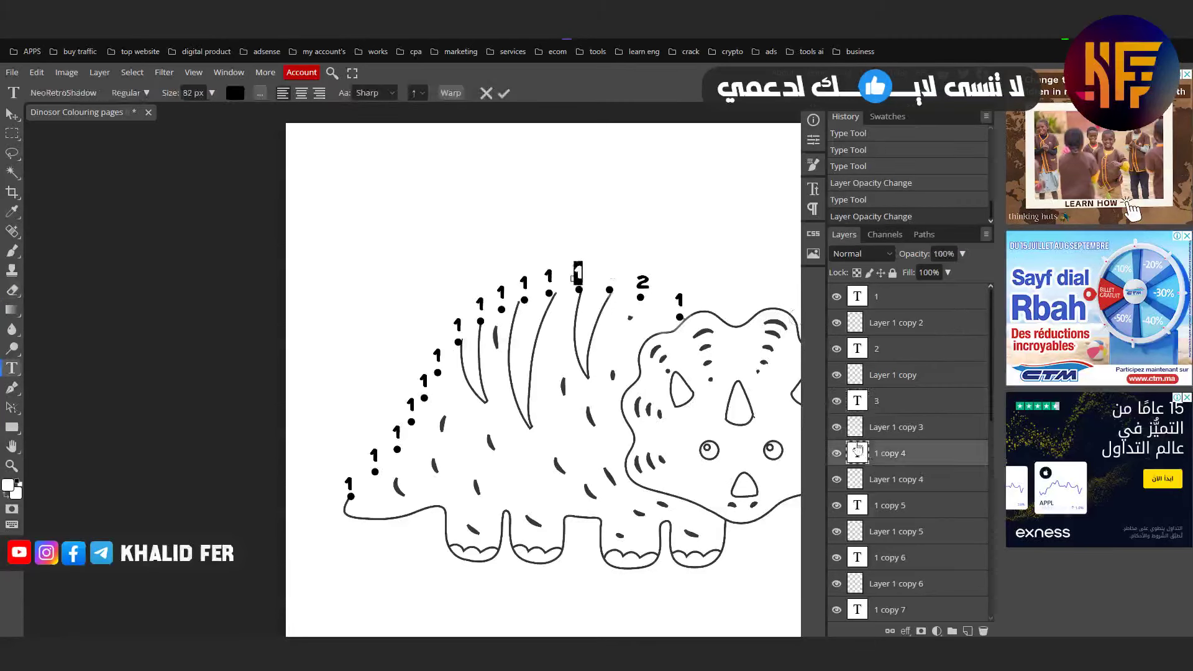
{"action": "type", "text": "4"}
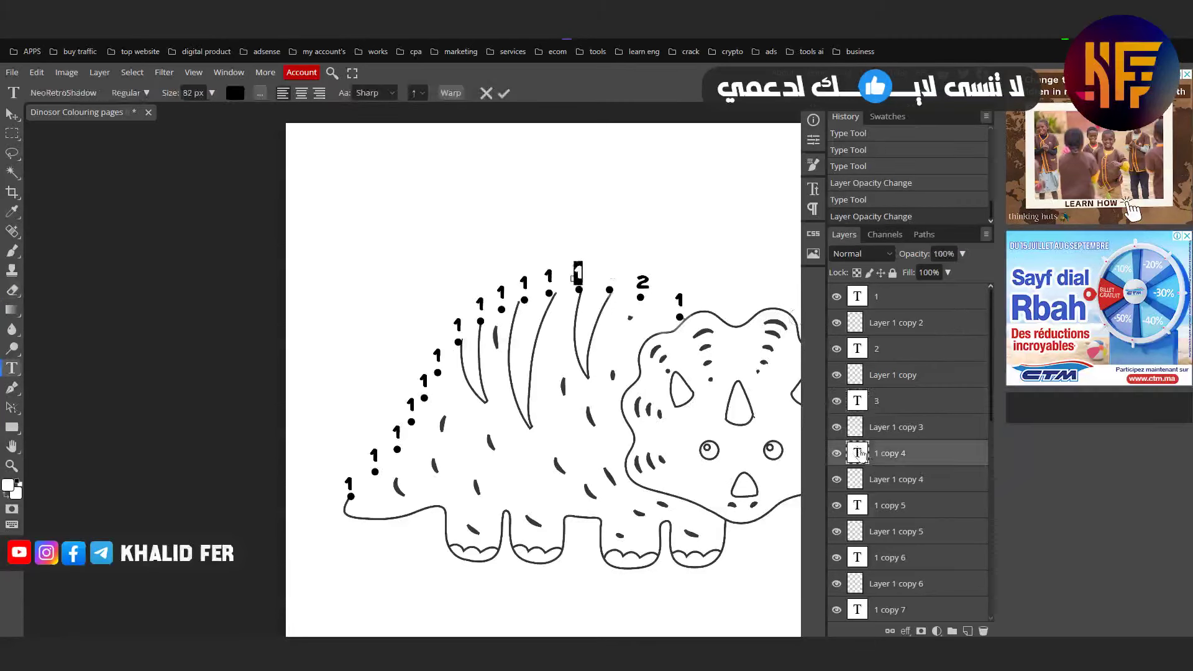
{"action": "left_click", "coordinate": [877, 401]}
{"action": "double_click", "coordinate": [876, 402]}
{"action": "double_click", "coordinate": [857, 400]}
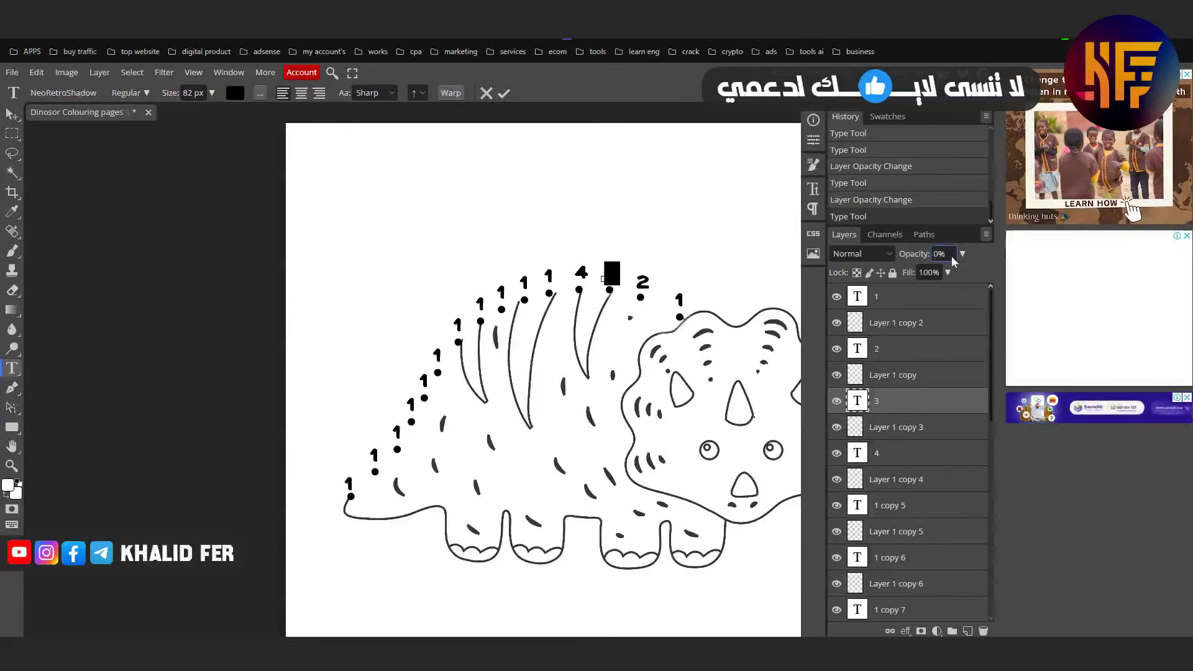
{"action": "left_click_drag", "start_coordinate": [908, 252], "coordinate": [996, 261]}
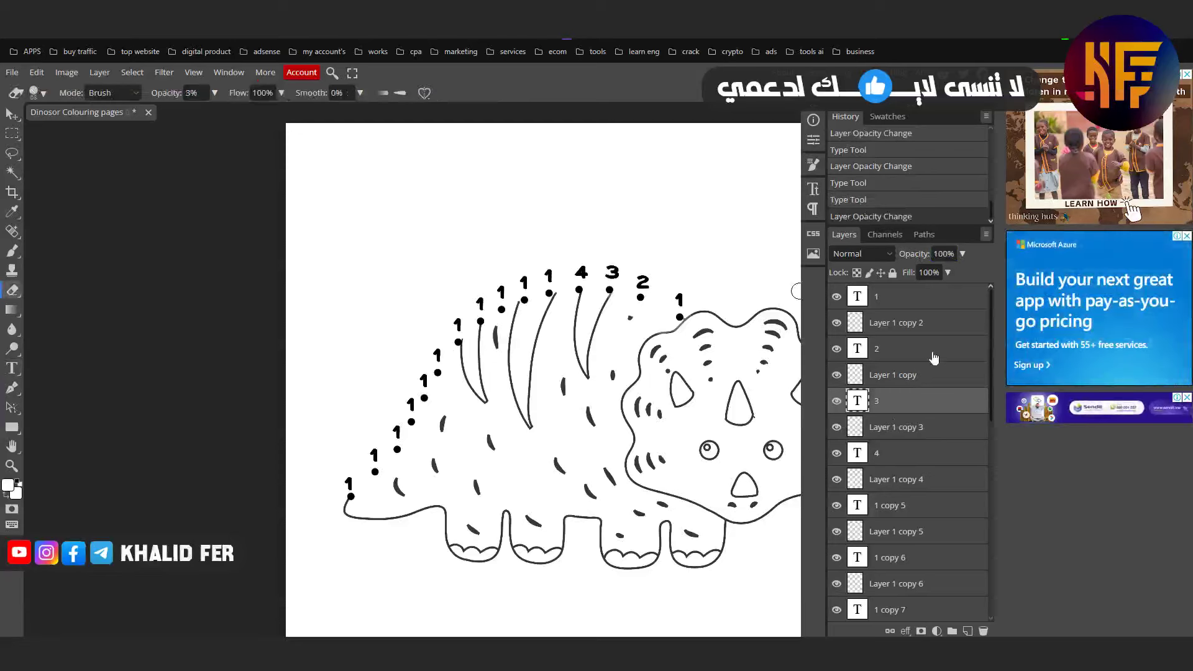
Step: Relabel the fifth dot from the head as 5
{"action": "left_click", "coordinate": [858, 454]}
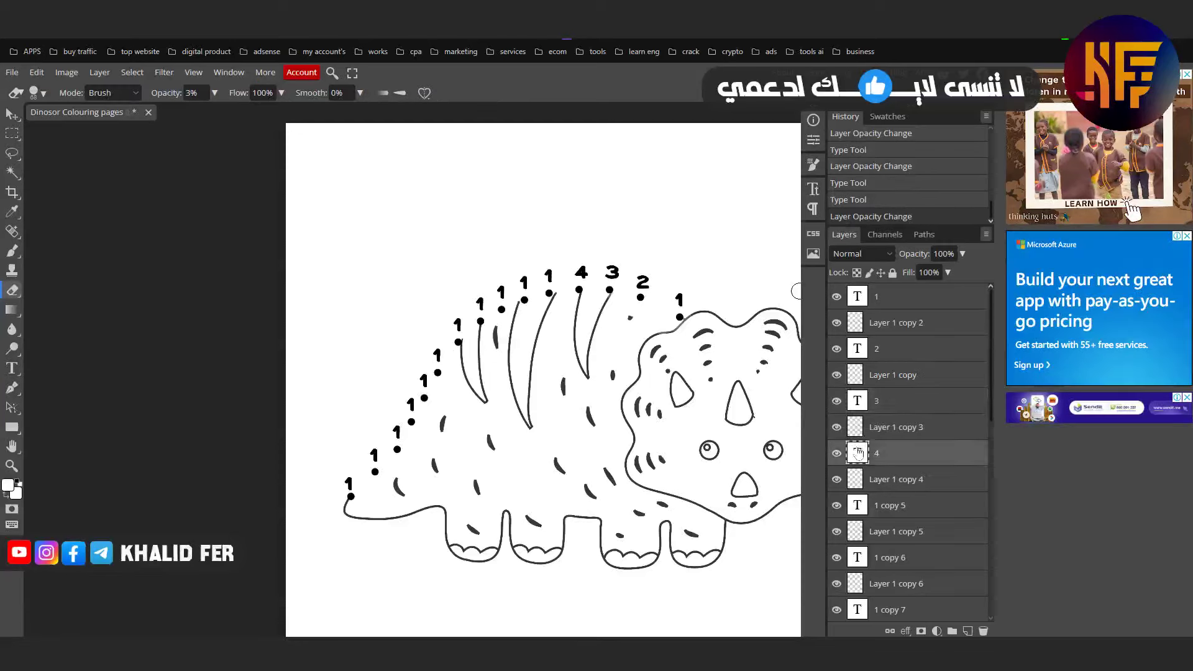
{"action": "left_click", "coordinate": [856, 507]}
{"action": "double_click", "coordinate": [856, 507]}
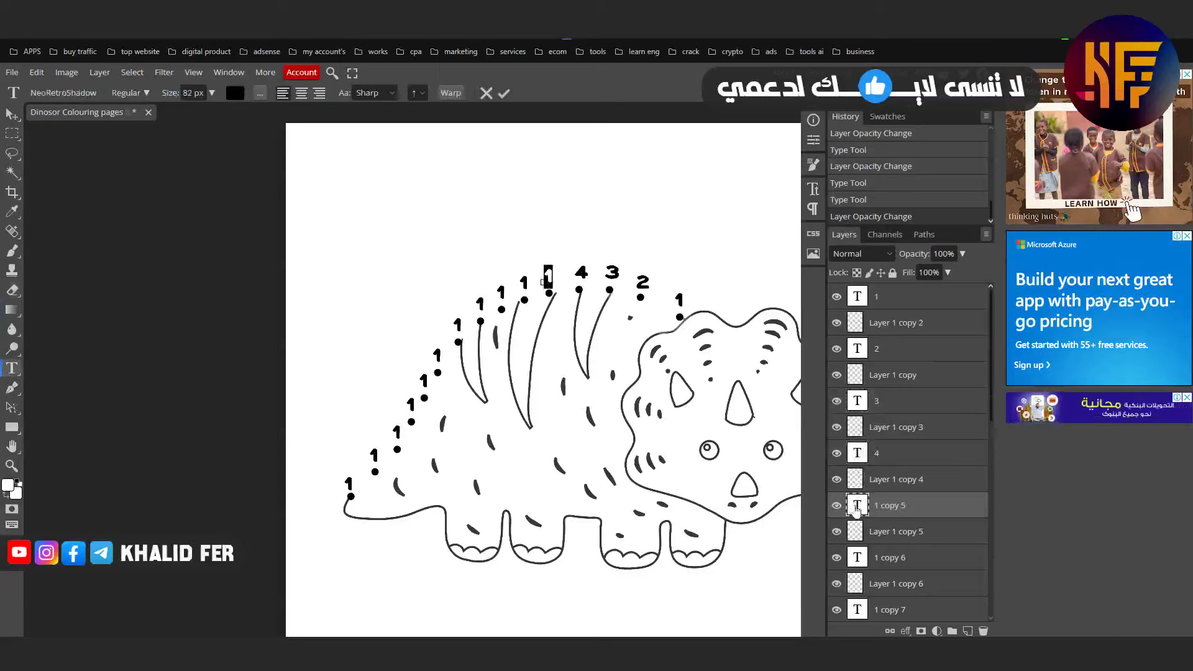
{"action": "key", "text": "Escape"}
{"action": "key", "text": "5"}
{"action": "key", "text": "e"}
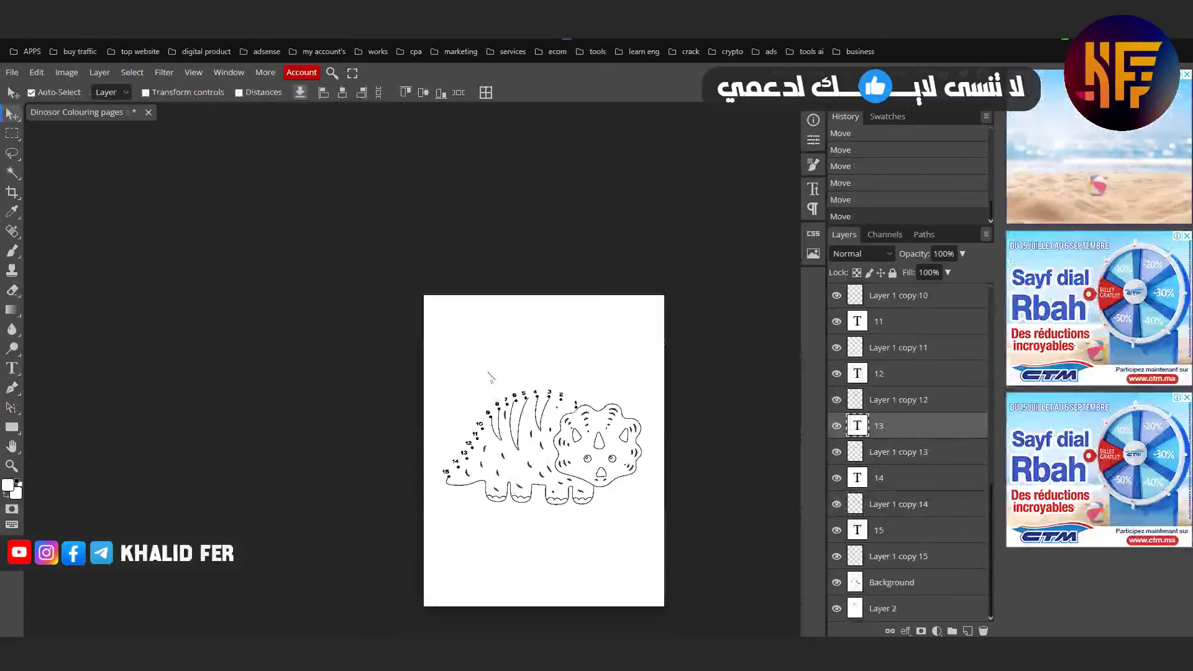
Step: Review the numbered dot-to-dot page and show the available export formats for it
{"action": "scroll", "coordinate": [502, 445], "scroll_direction": "up", "scroll_amount": 4}
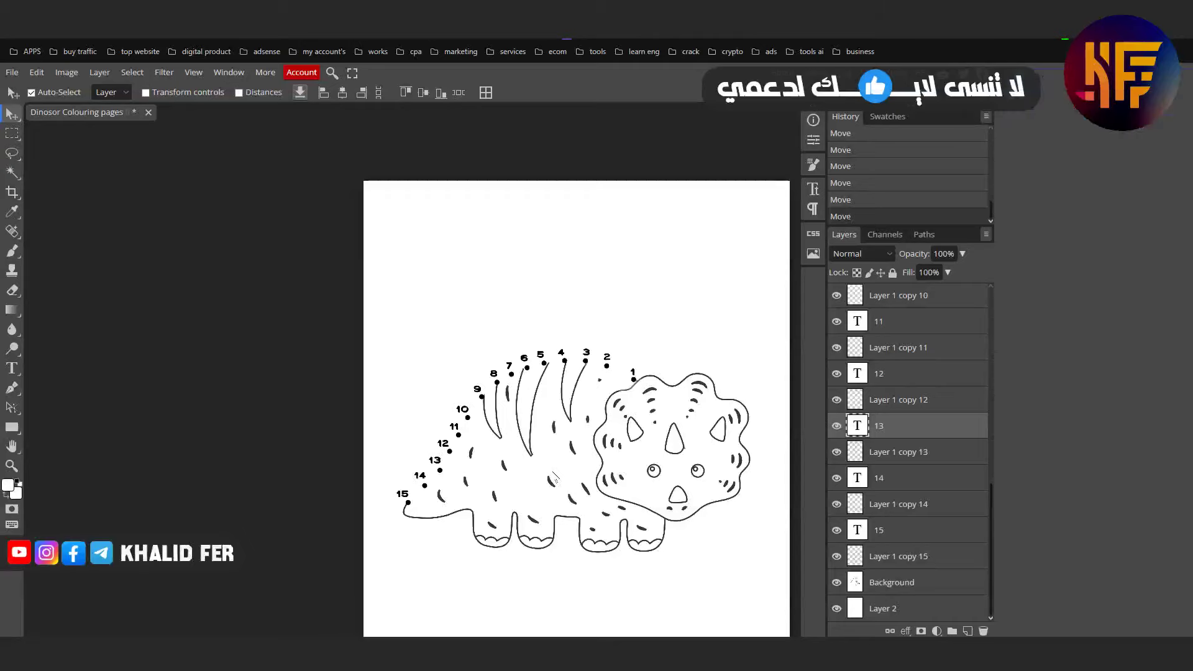
{"action": "scroll", "coordinate": [554, 477], "scroll_direction": "down", "scroll_amount": 2}
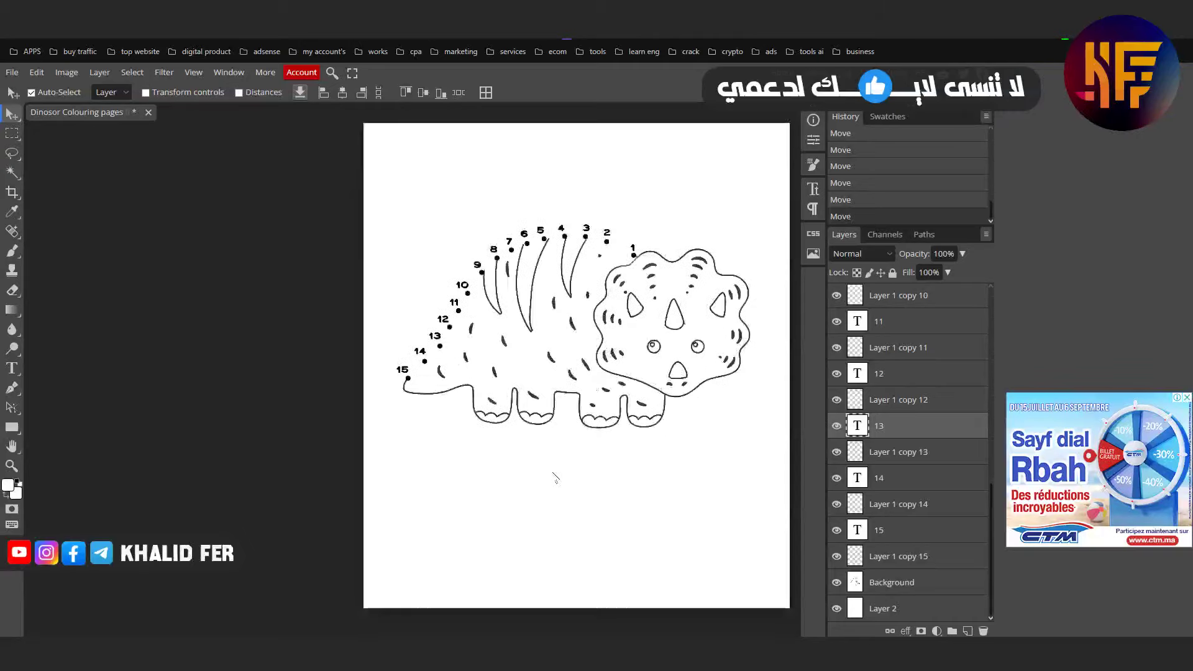
{"action": "scroll", "coordinate": [554, 477], "scroll_direction": "down", "scroll_amount": 1}
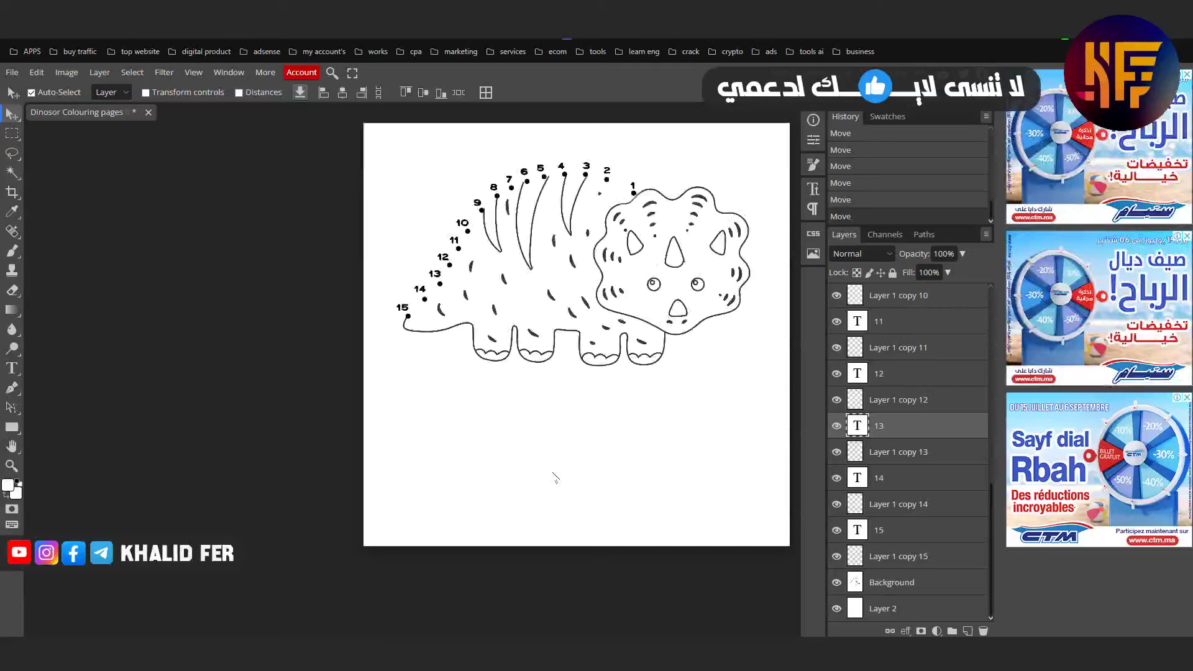
{"action": "scroll", "coordinate": [555, 477], "scroll_direction": "up", "scroll_amount": 3}
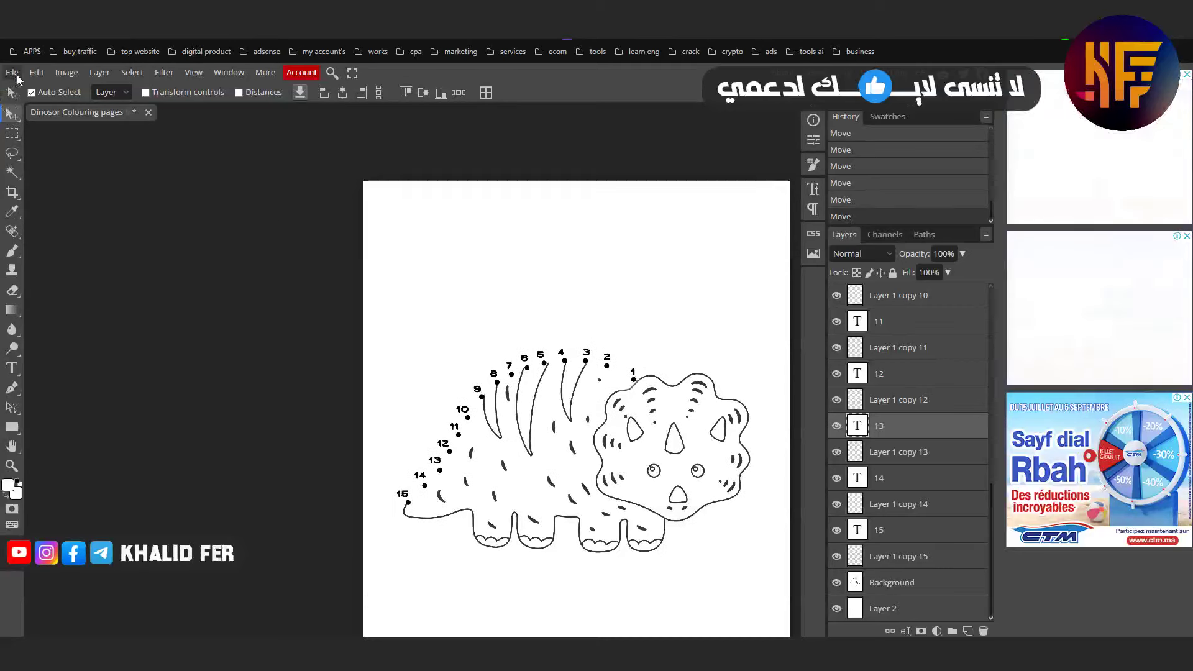
{"action": "left_click", "coordinate": [12, 72]}
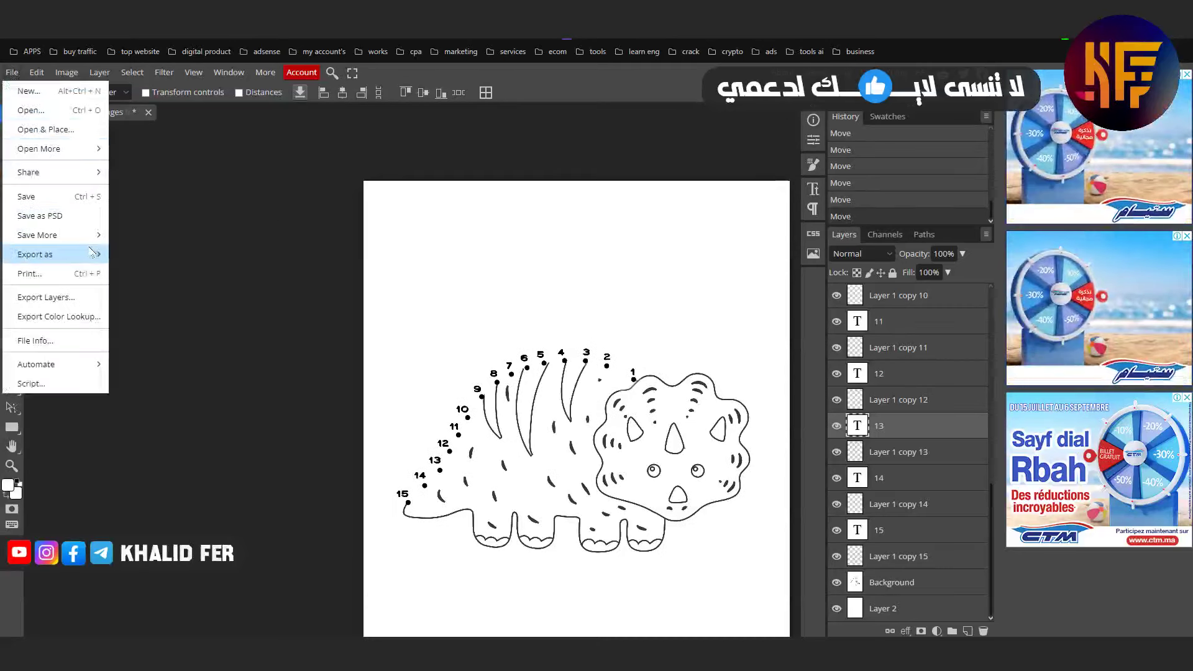
{"action": "mouse_move", "coordinate": [75, 240]}
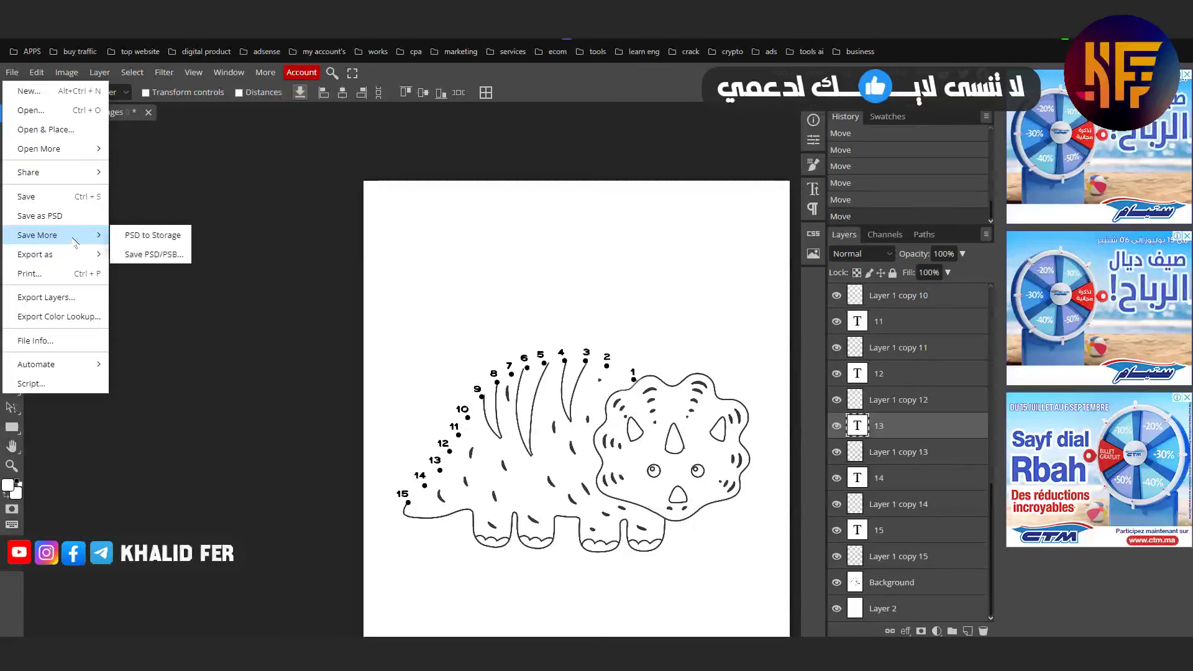
{"action": "mouse_move", "coordinate": [44, 261]}
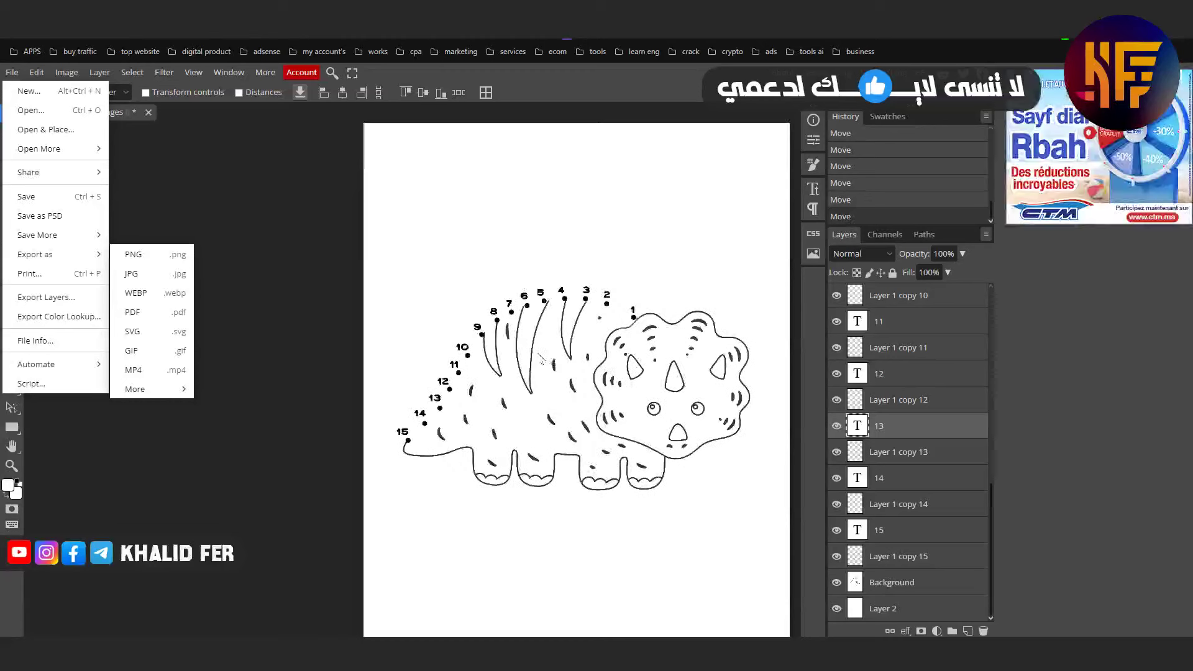
{"action": "scroll", "coordinate": [491, 279], "scroll_direction": "down", "scroll_amount": 5}
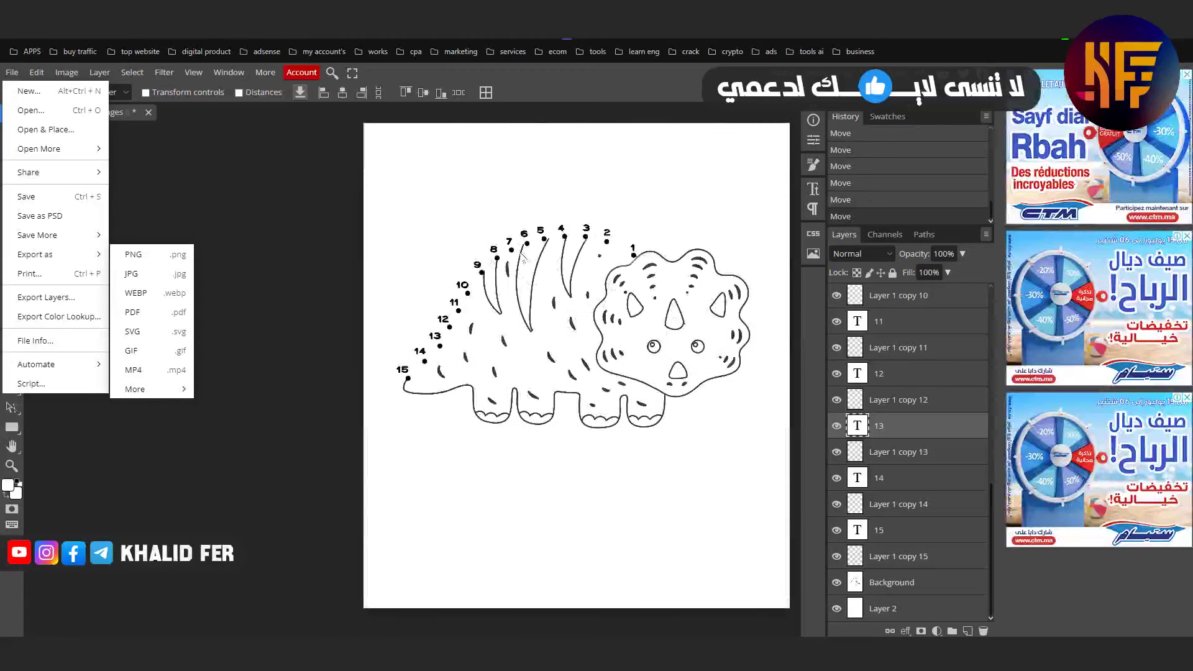
{"action": "scroll", "coordinate": [514, 255], "scroll_direction": "up", "scroll_amount": 2}
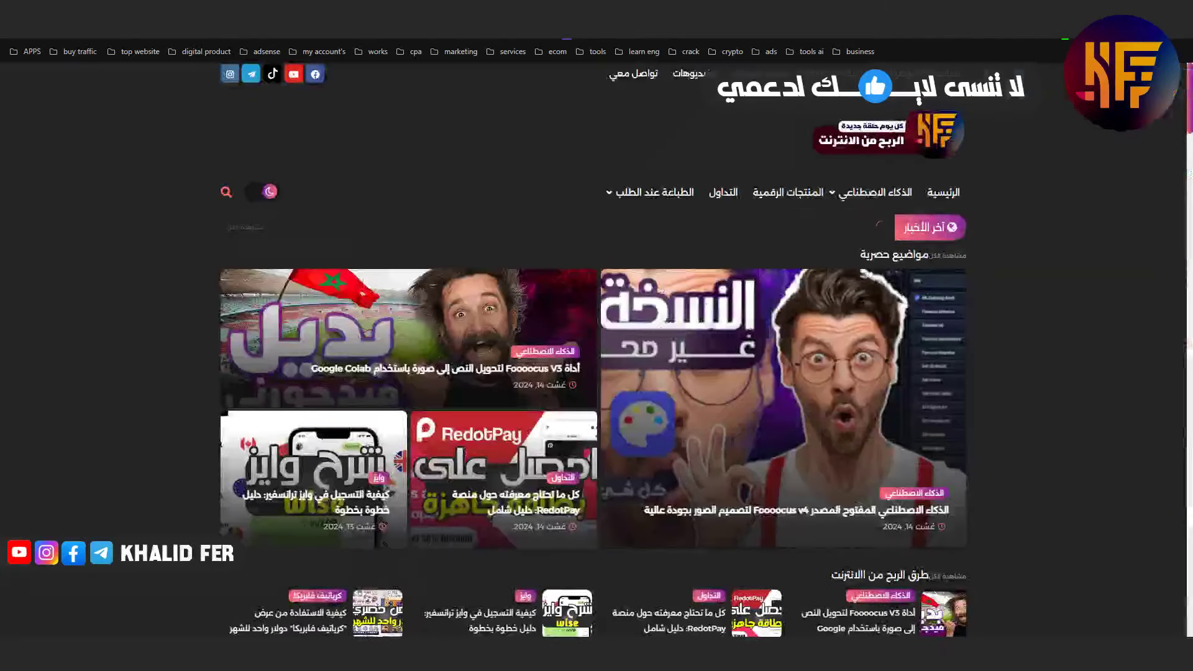
Step: Switch to the blog website and look through the article sections on its home page
{"action": "scroll", "coordinate": [325, 352], "scroll_direction": "down", "scroll_amount": 3}
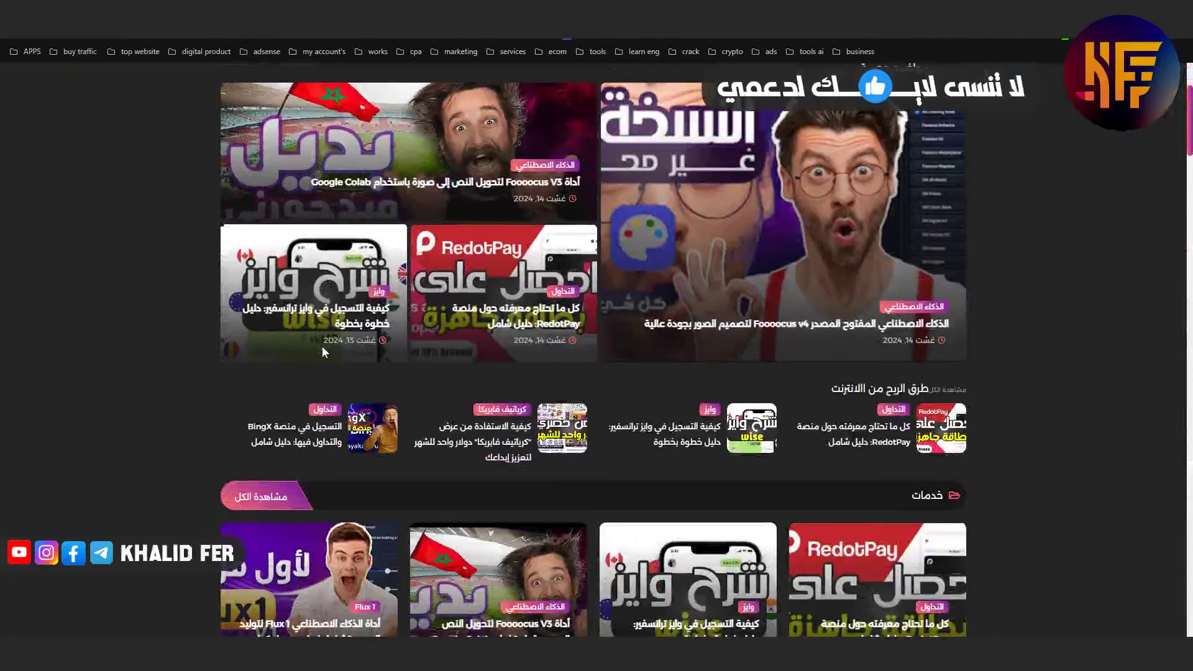
{"action": "scroll", "coordinate": [323, 351], "scroll_direction": "down", "scroll_amount": 9}
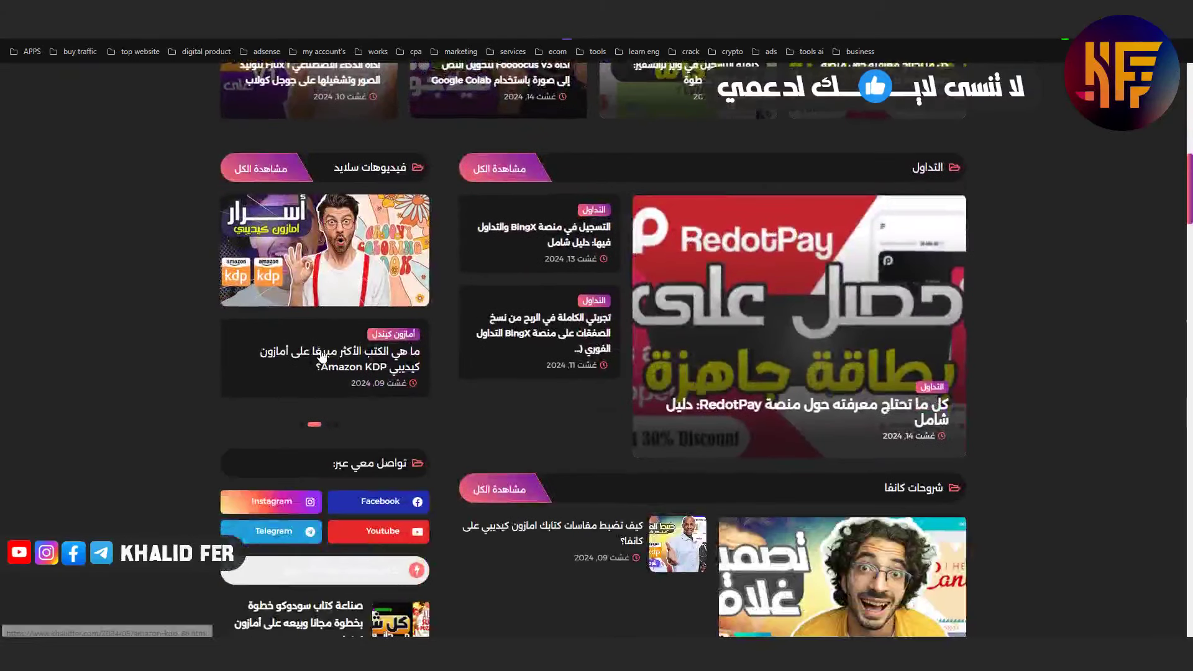